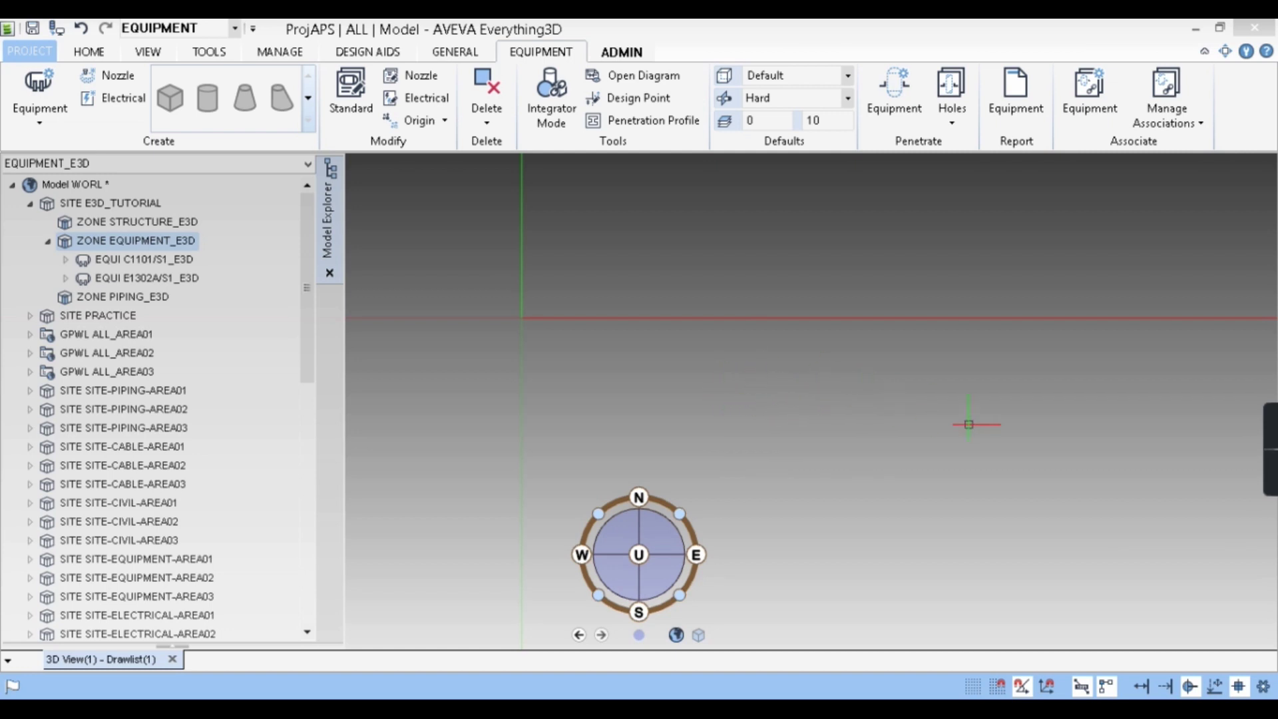
Switch from E3D to the E3d Sample Project.pdf pump drawing in Acrobat.
{"action": "mouse_move", "coordinate": [1270, 464]}
{"action": "key", "text": "alt+Tab"}
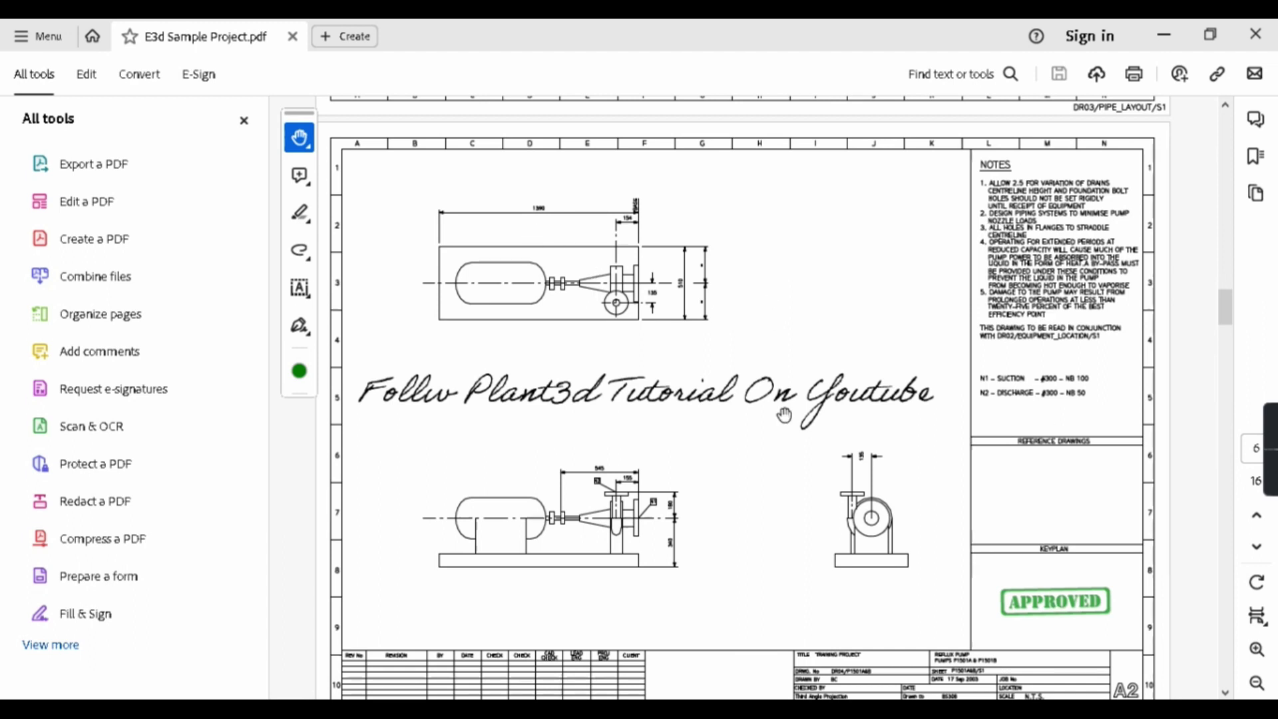
{"action": "scroll", "coordinate": [780, 348], "scroll_direction": "down", "scroll_amount": 3, "text": "ctrl"}
{"action": "scroll", "coordinate": [784, 355], "scroll_direction": "up", "scroll_amount": 2, "text": "ctrl"}
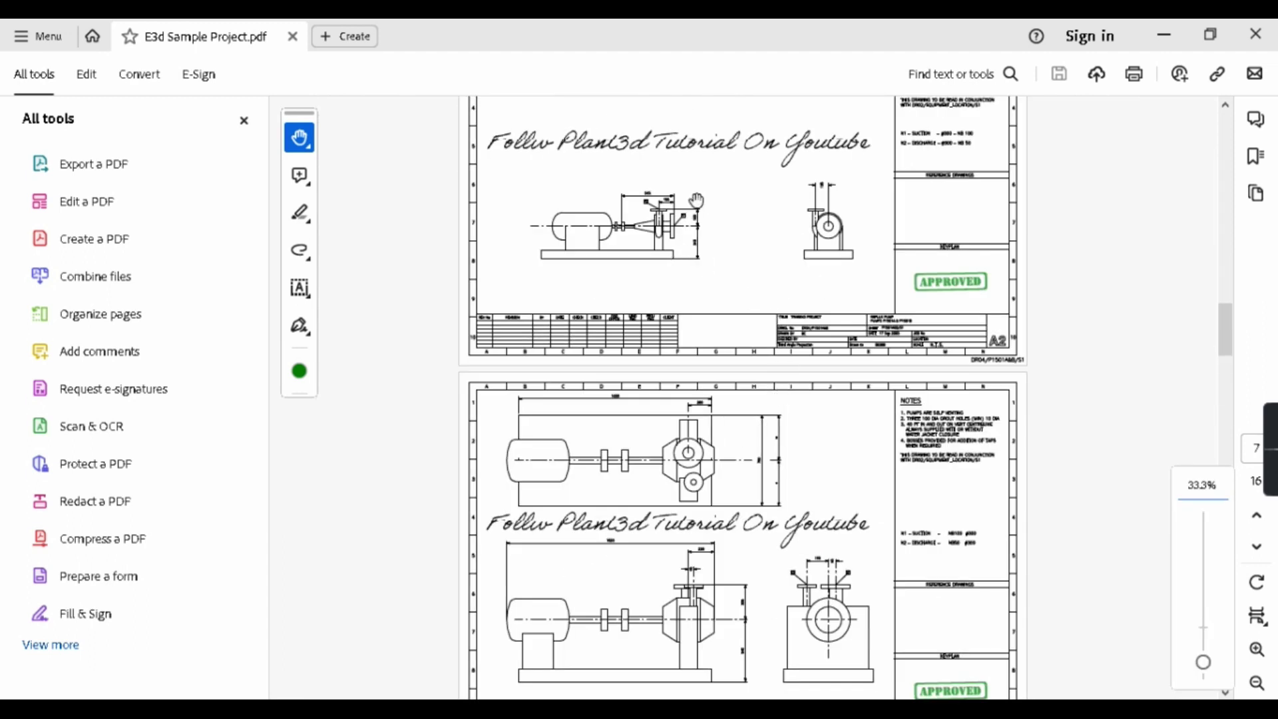
{"action": "scroll", "coordinate": [745, 294], "scroll_direction": "up", "scroll_amount": 3}
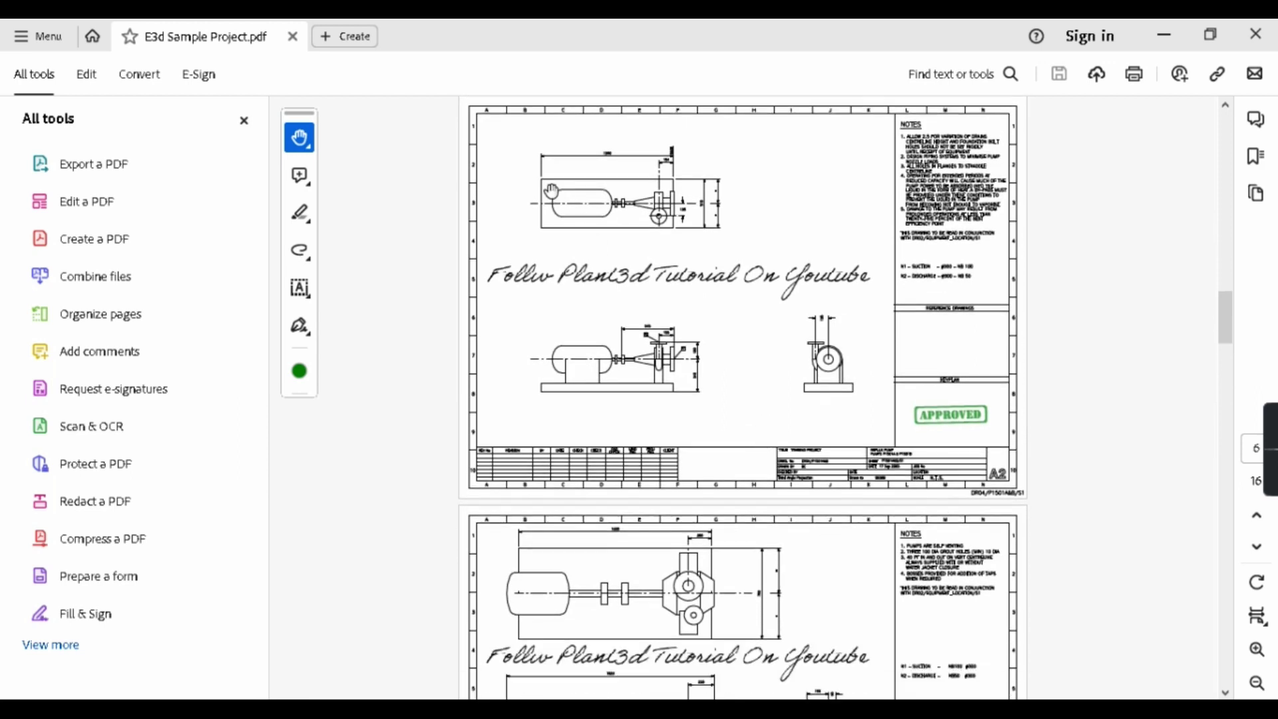
{"action": "left_click_drag", "start_coordinate": [685, 489], "coordinate": [694, 247]}
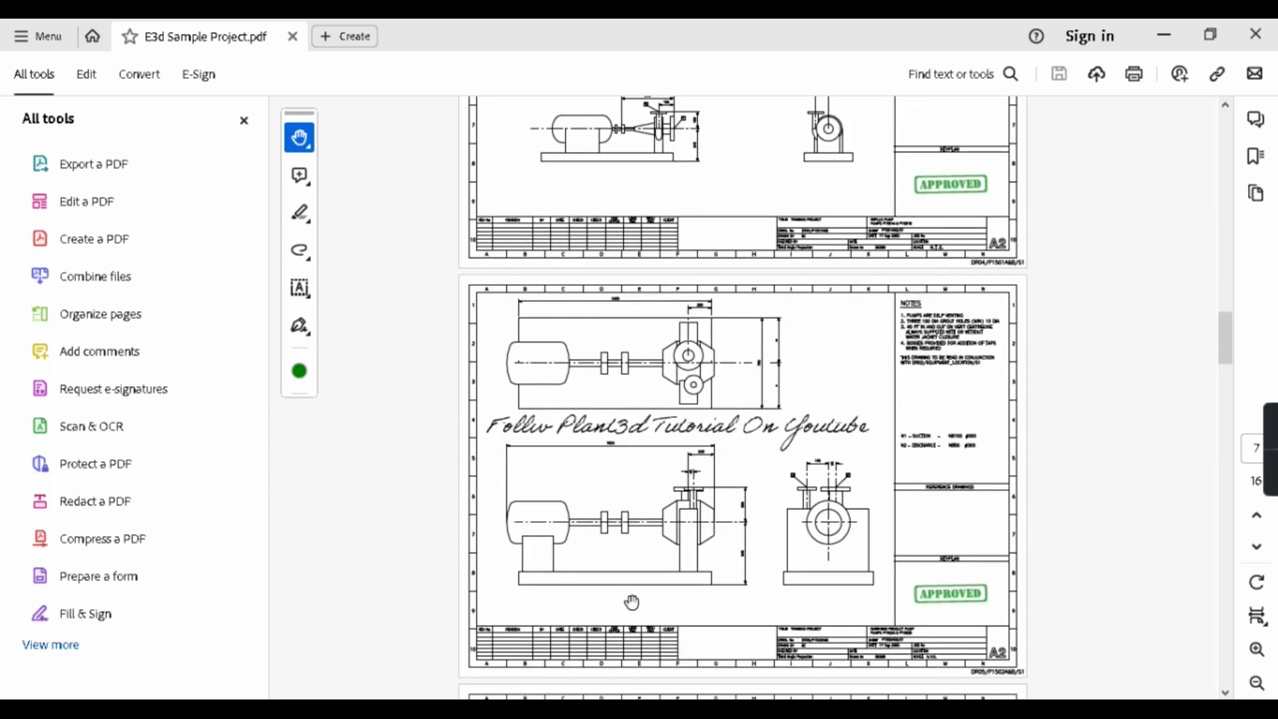
{"action": "scroll", "coordinate": [892, 353], "scroll_direction": "up", "scroll_amount": 3, "text": "ctrl"}
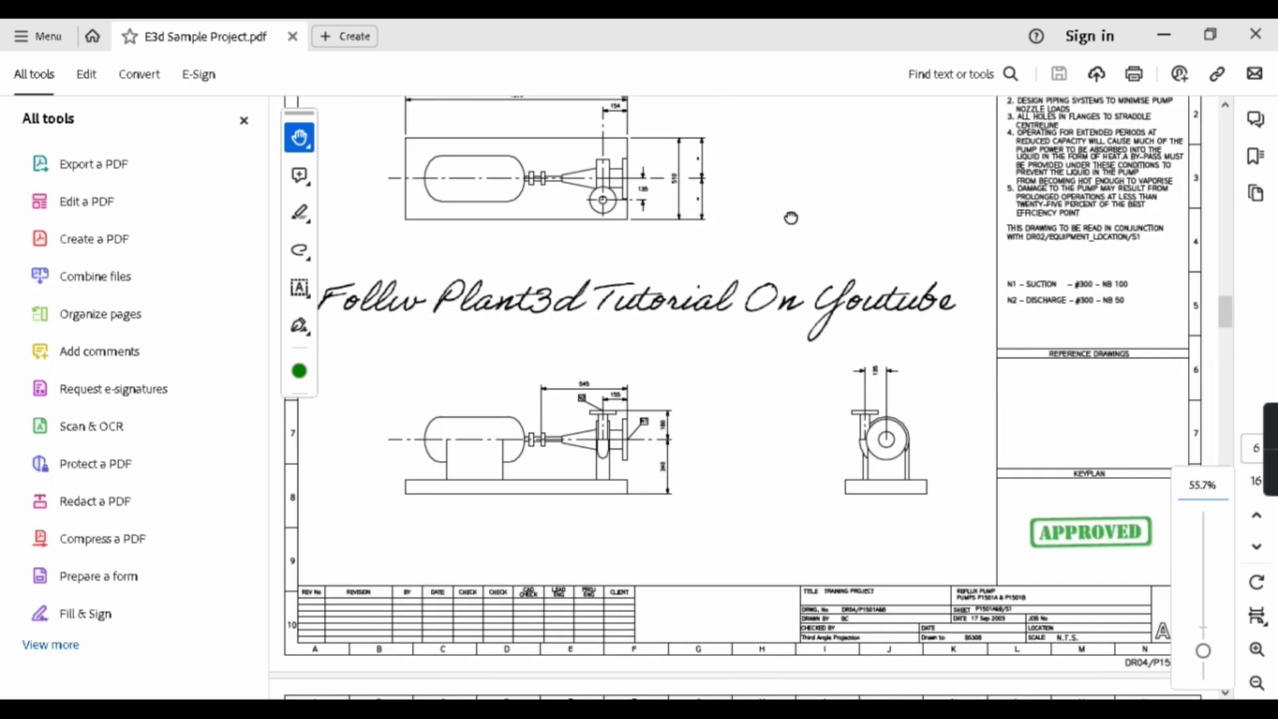
{"action": "scroll", "coordinate": [992, 598], "scroll_direction": "up", "scroll_amount": 1, "text": "ctrl"}
{"action": "scroll", "coordinate": [992, 598], "scroll_direction": "up", "scroll_amount": 3, "text": "ctrl"}
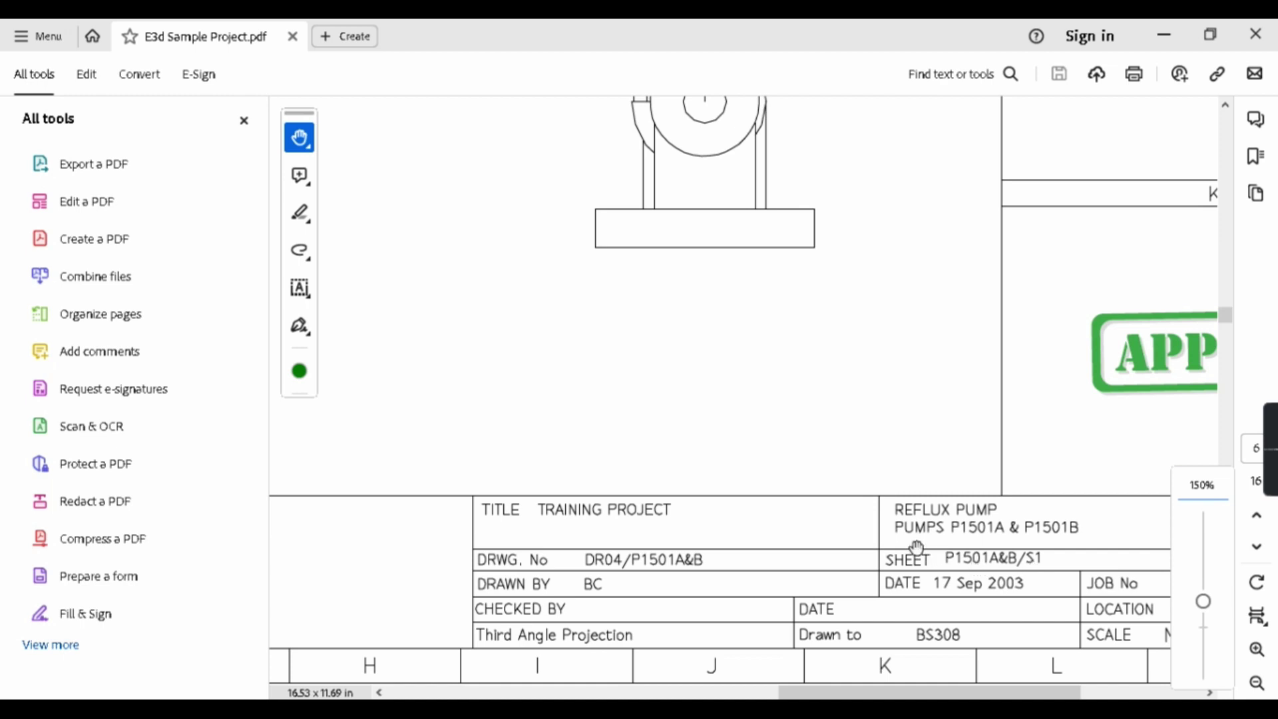
{"action": "scroll", "coordinate": [889, 547], "scroll_direction": "down", "scroll_amount": 4, "text": "ctrl"}
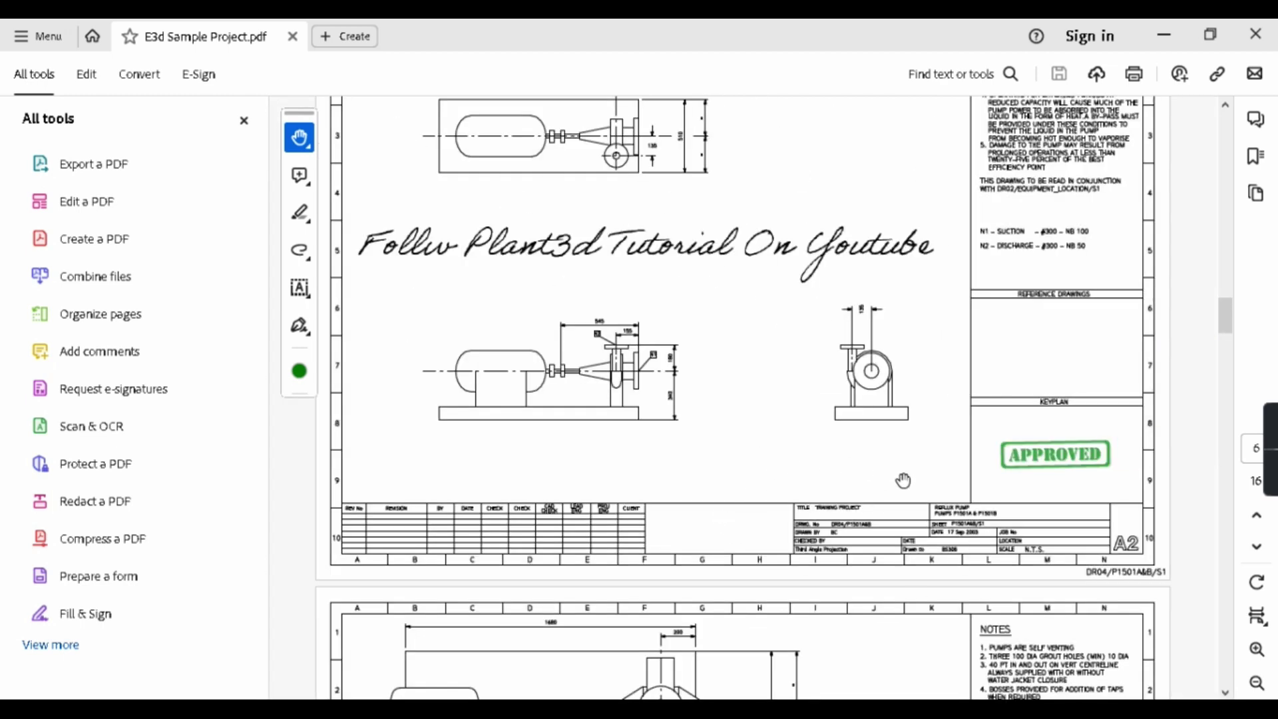
{"action": "scroll", "coordinate": [899, 459], "scroll_direction": "down", "scroll_amount": 1}
{"action": "scroll", "coordinate": [820, 412], "scroll_direction": "up", "scroll_amount": 1, "text": "ctrl"}
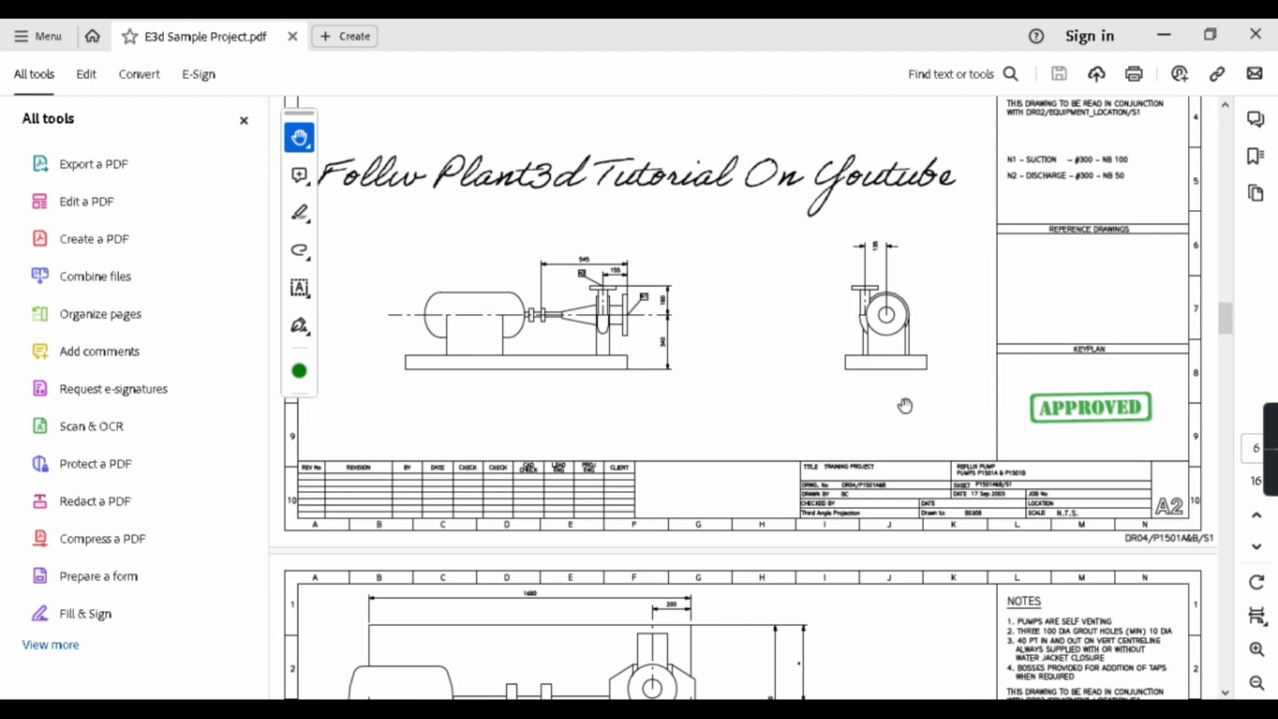
{"action": "scroll", "coordinate": [1017, 516], "scroll_direction": "up", "scroll_amount": 2, "text": "ctrl"}
{"action": "scroll", "coordinate": [918, 491], "scroll_direction": "up", "scroll_amount": 3, "text": "ctrl"}
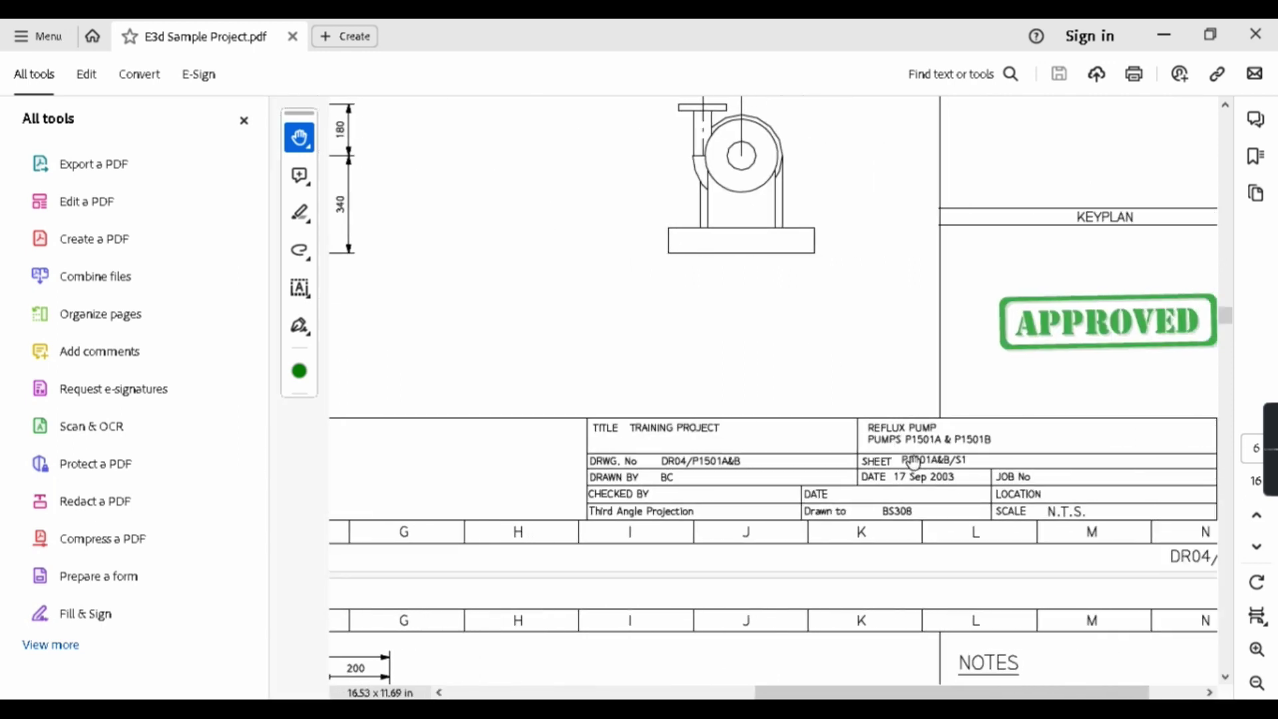
{"action": "scroll", "coordinate": [932, 459], "scroll_direction": "up", "scroll_amount": 3}
{"action": "scroll", "coordinate": [865, 432], "scroll_direction": "down", "scroll_amount": 5}
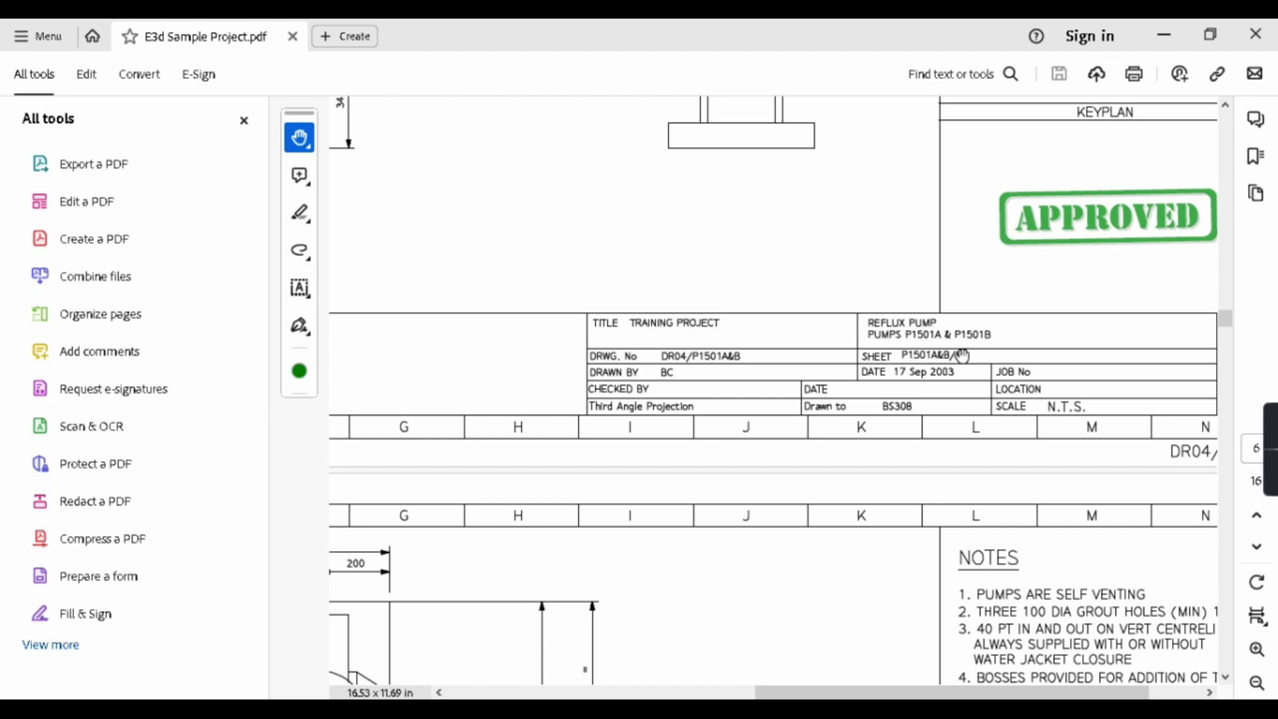
{"action": "mouse_move", "coordinate": [762, 266]}
{"action": "left_mouse_down"}
{"action": "mouse_move", "coordinate": [819, 448]}
{"action": "mouse_move", "coordinate": [734, 406]}
{"action": "left_mouse_up"}
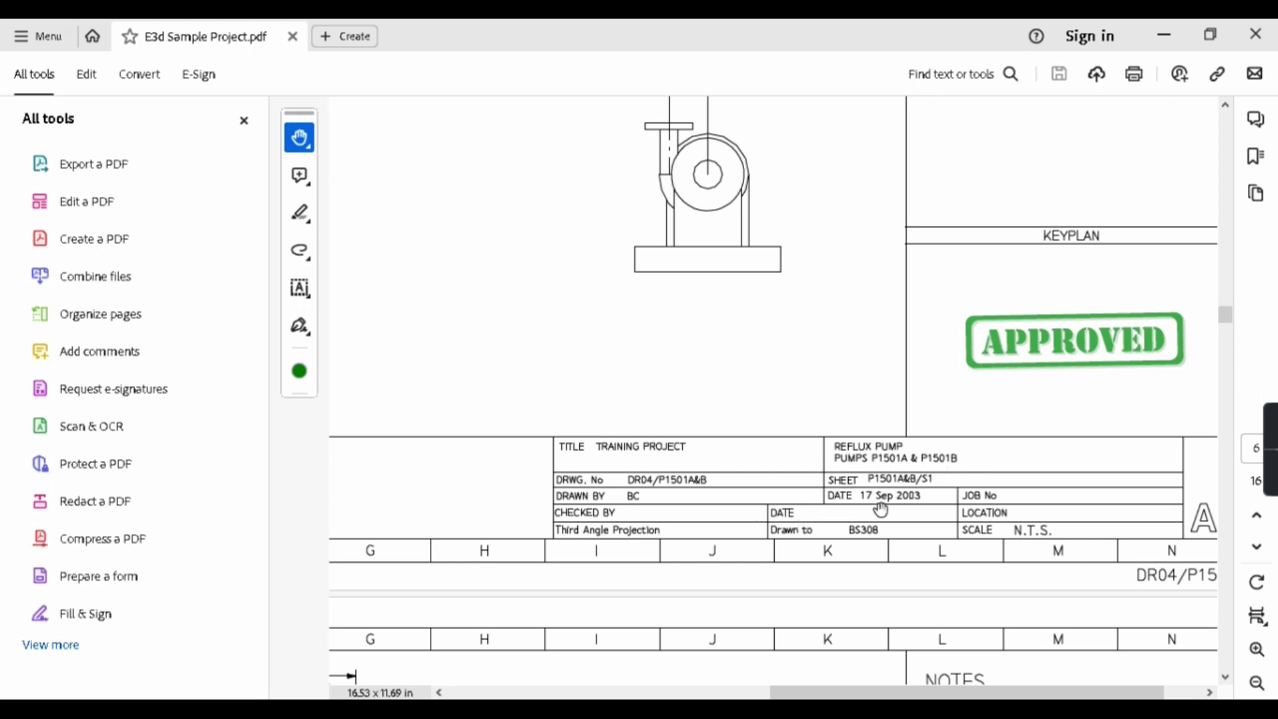
{"action": "left_click_drag", "start_coordinate": [605, 331], "coordinate": [1056, 533]}
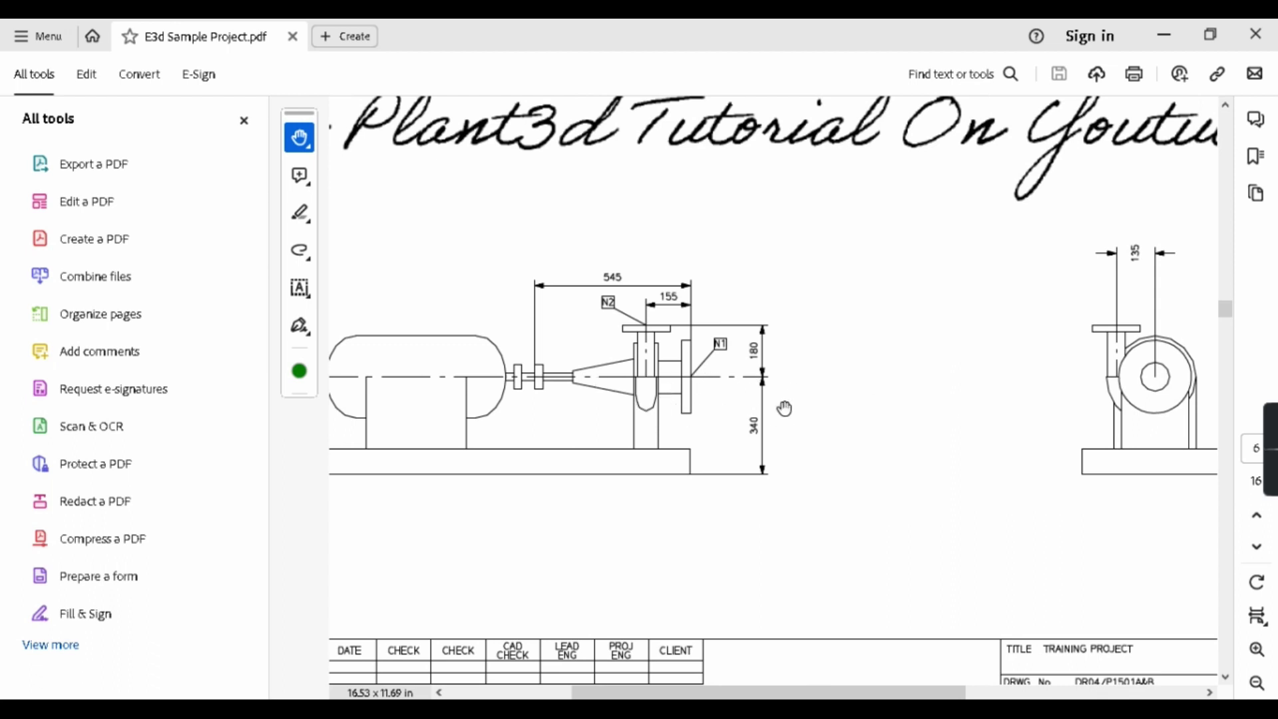
{"action": "scroll", "coordinate": [588, 355], "scroll_direction": "down", "scroll_amount": 1, "text": "ctrl"}
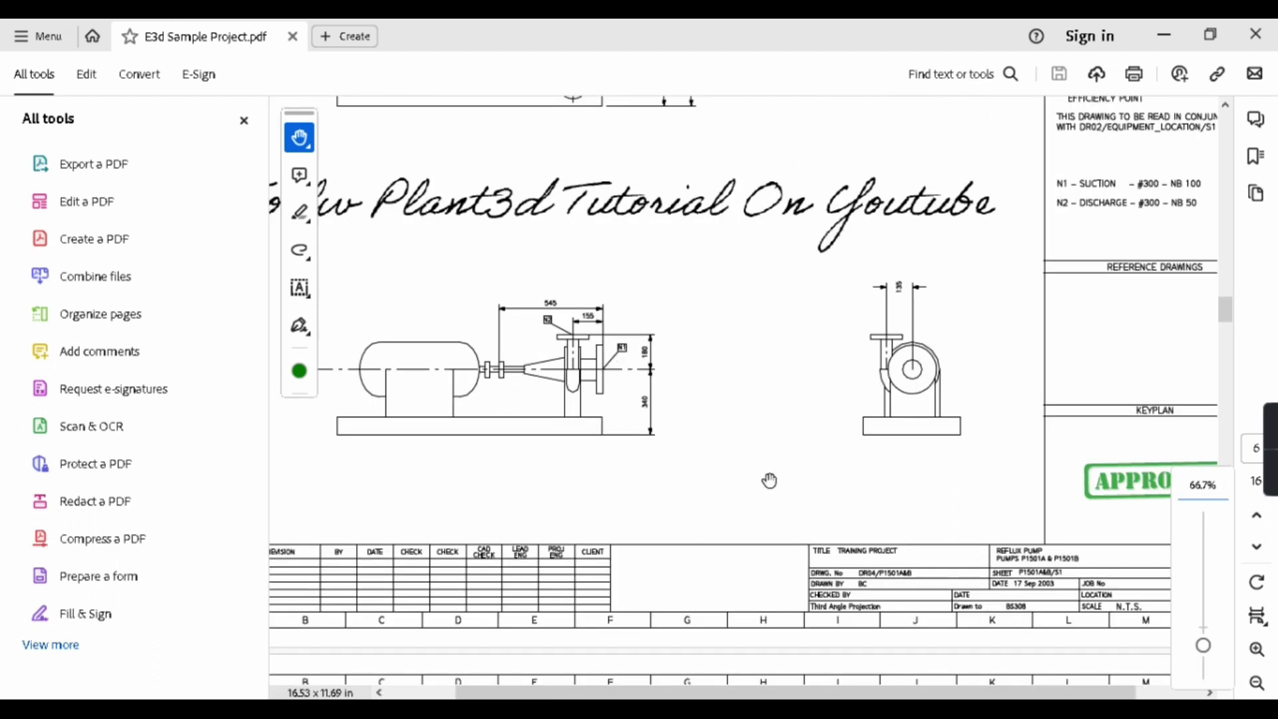
{"action": "left_click_drag", "start_coordinate": [769, 479], "coordinate": [678, 579]}
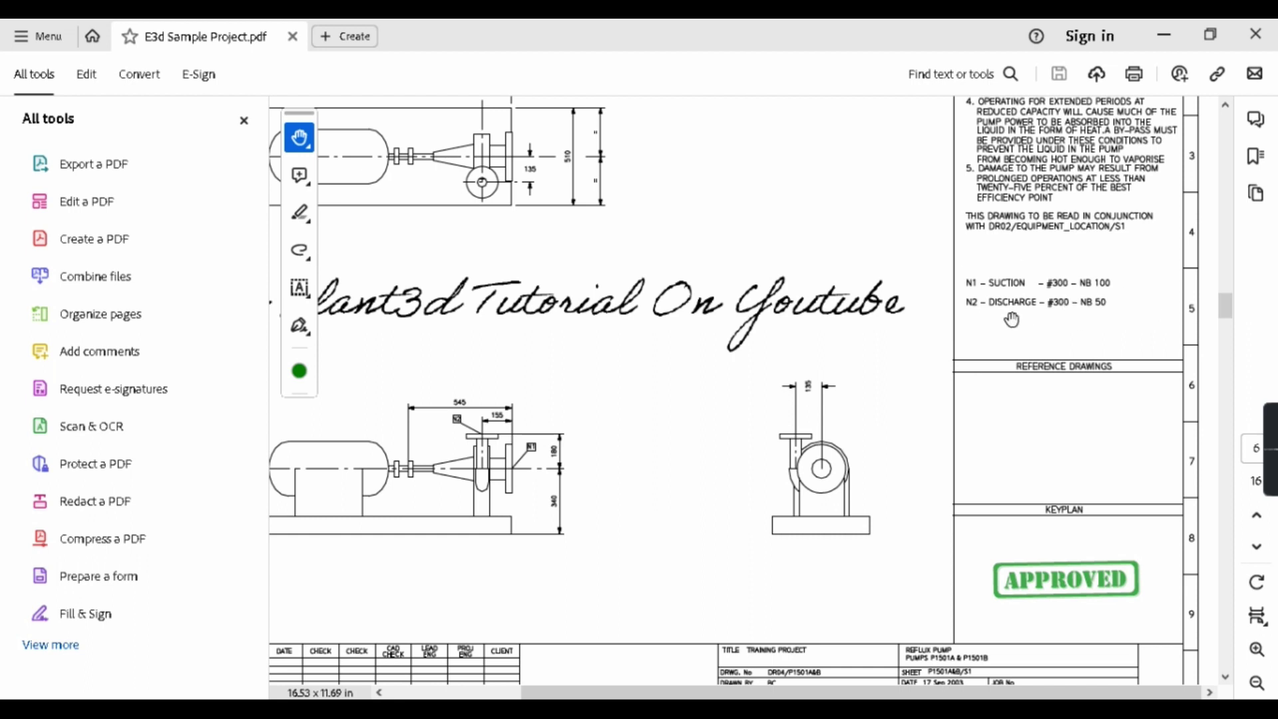
{"action": "left_click_drag", "start_coordinate": [847, 237], "coordinate": [934, 284]}
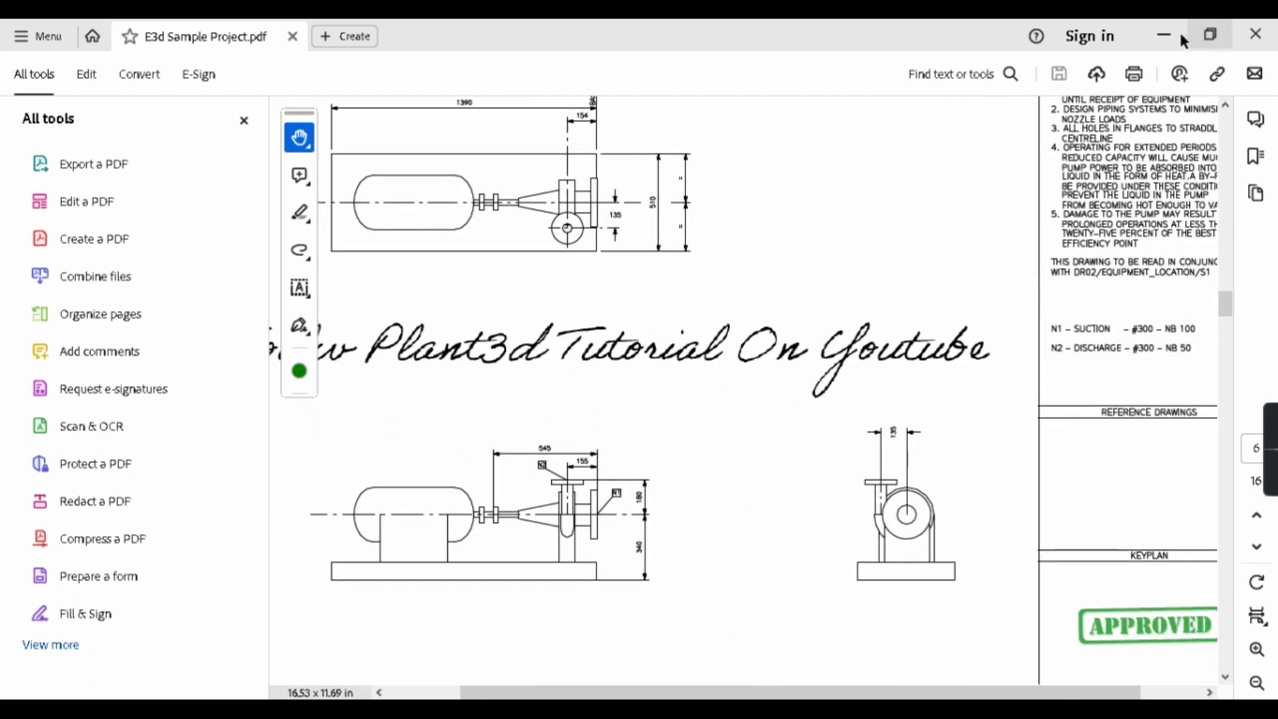
Minimize the PDF, make ZONE EQUIPMENT_E3D current and launch Equipment > Standard.
{"action": "left_click", "coordinate": [1171, 37]}
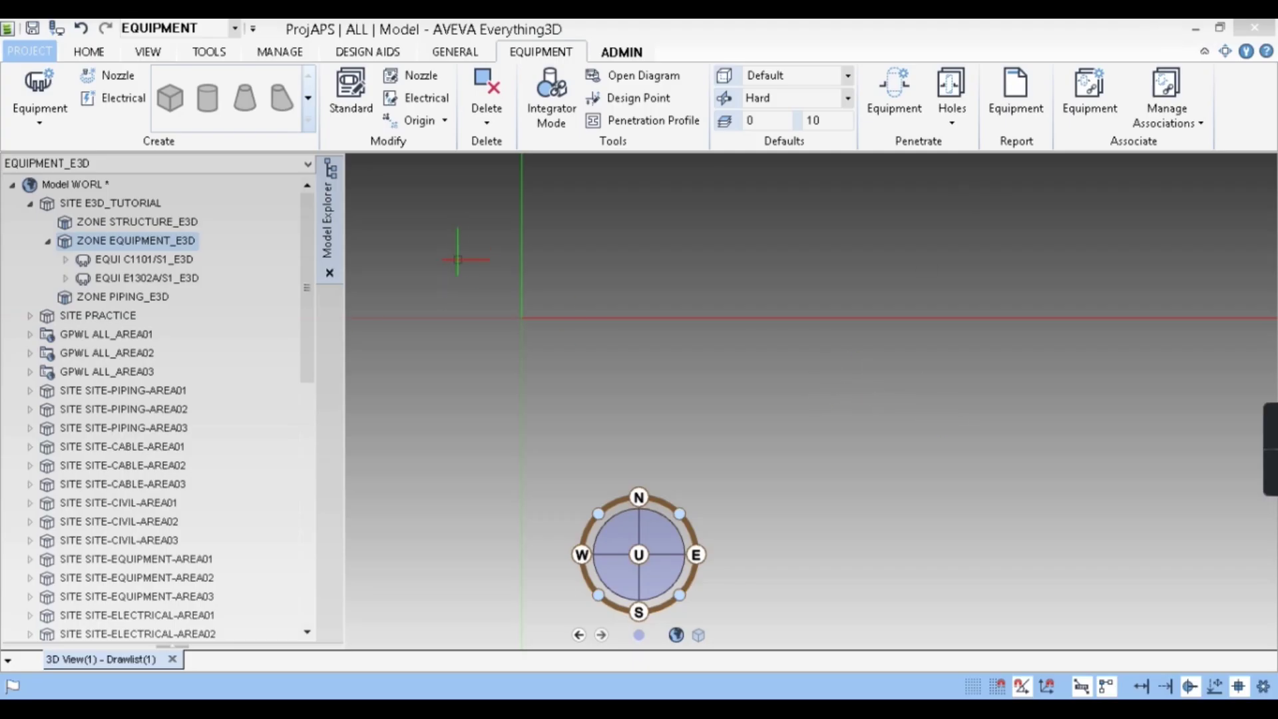
{"action": "left_click", "coordinate": [113, 249]}
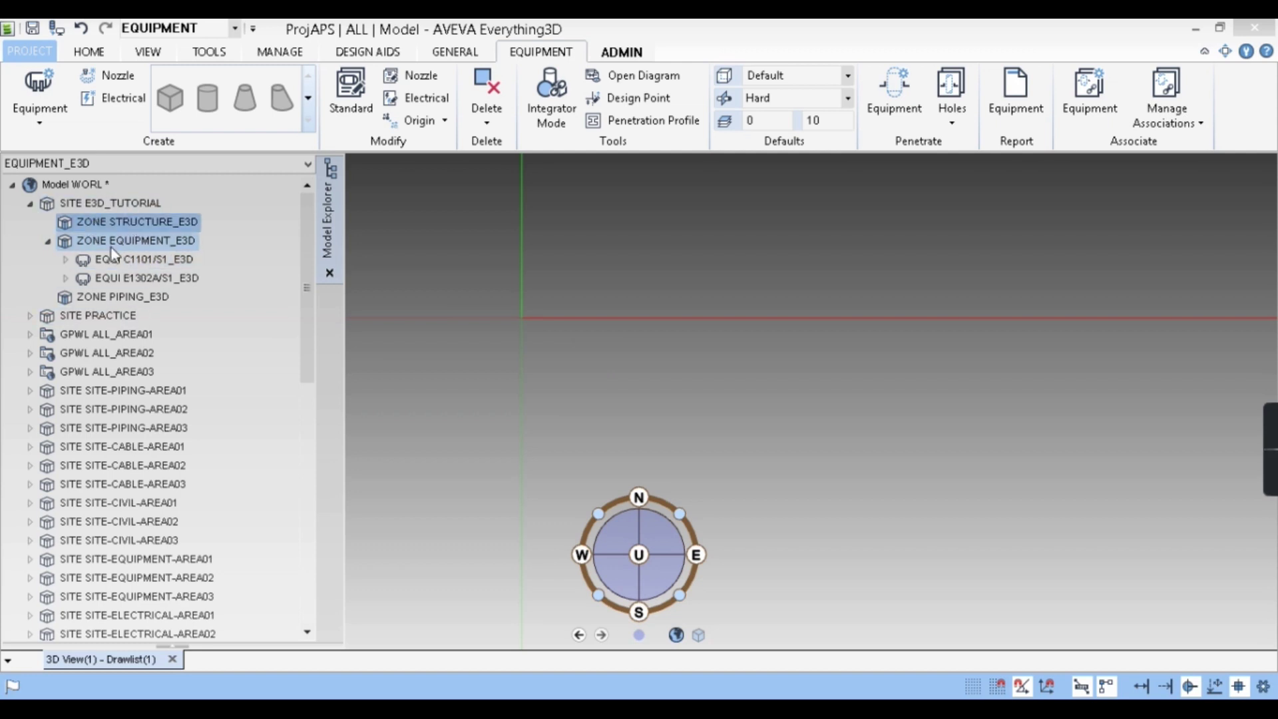
{"action": "left_click", "coordinate": [113, 247]}
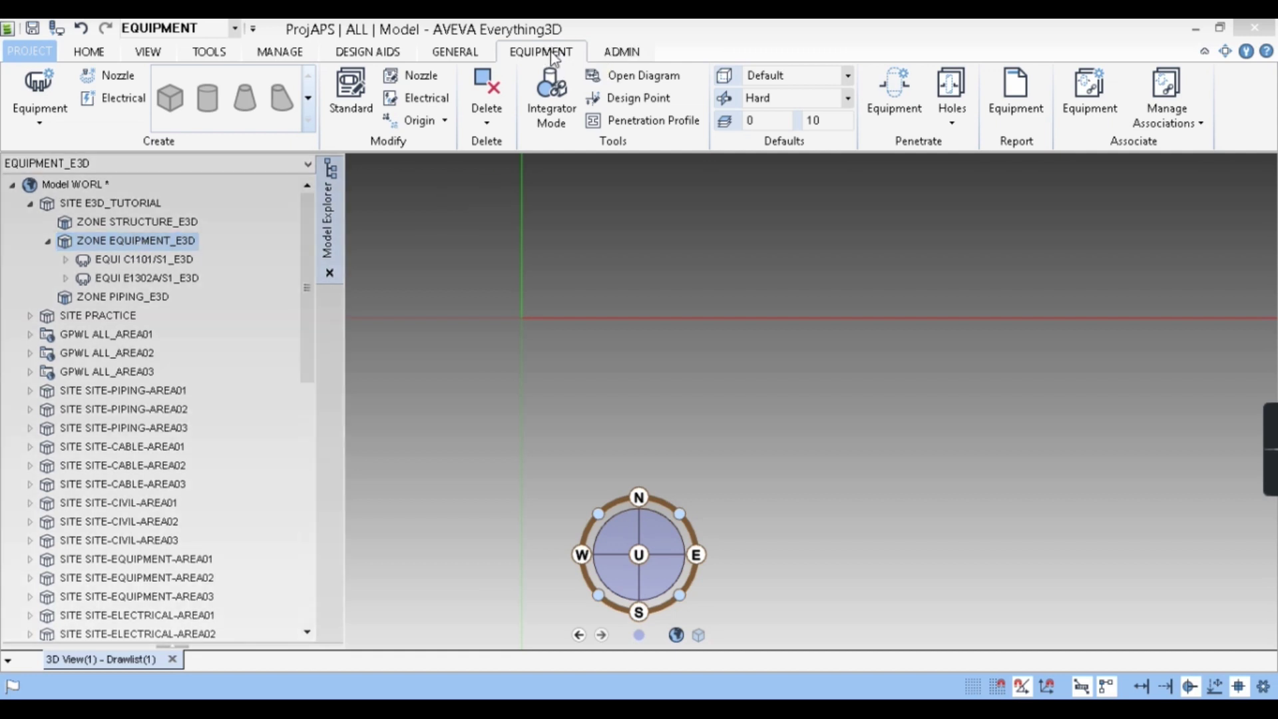
{"action": "left_click", "coordinate": [47, 115]}
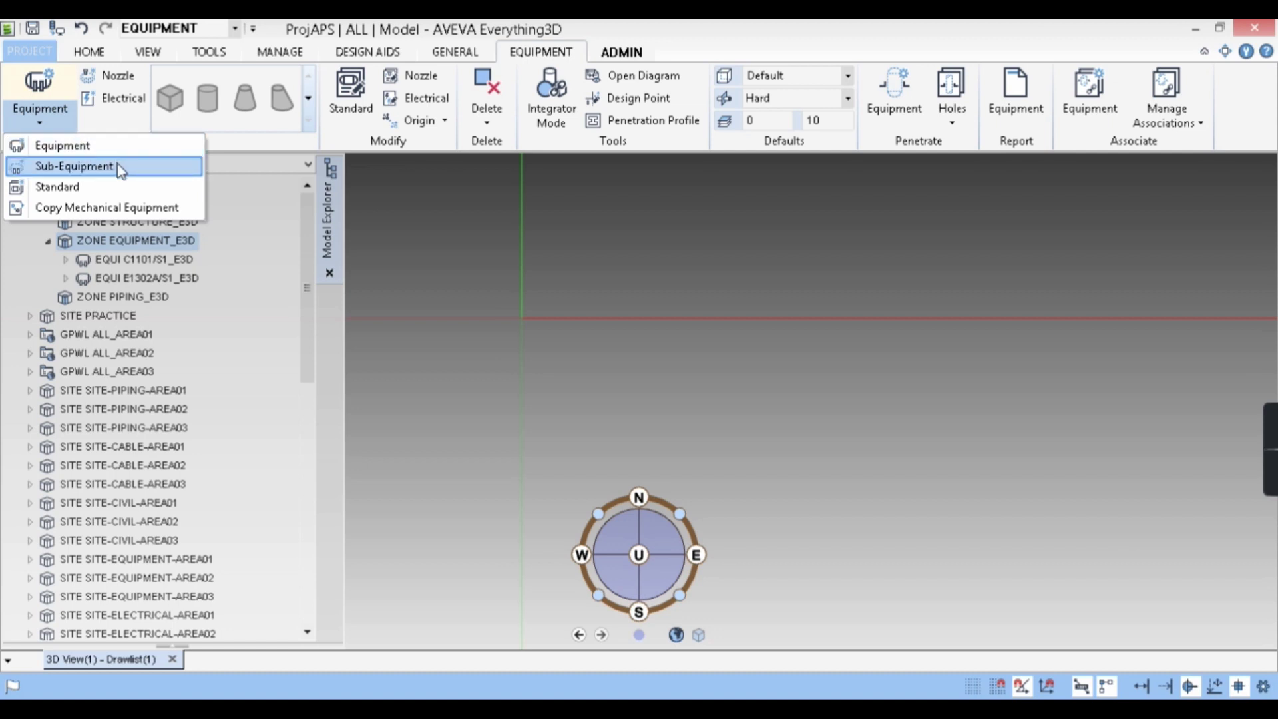
{"action": "left_click", "coordinate": [51, 186]}
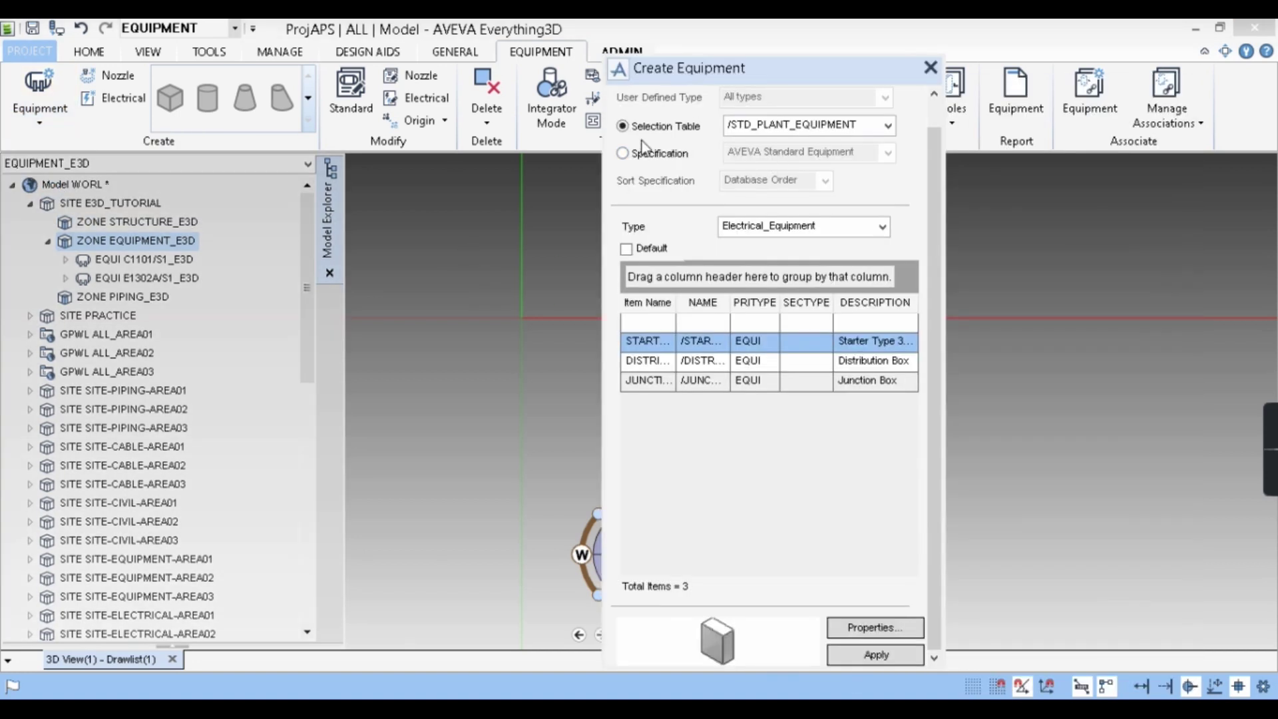
Enter P1501A/S1_E3D as the equipment name, matching the drawing's sheet reference.
{"action": "scroll", "coordinate": [818, 126], "scroll_direction": "up", "scroll_amount": 1}
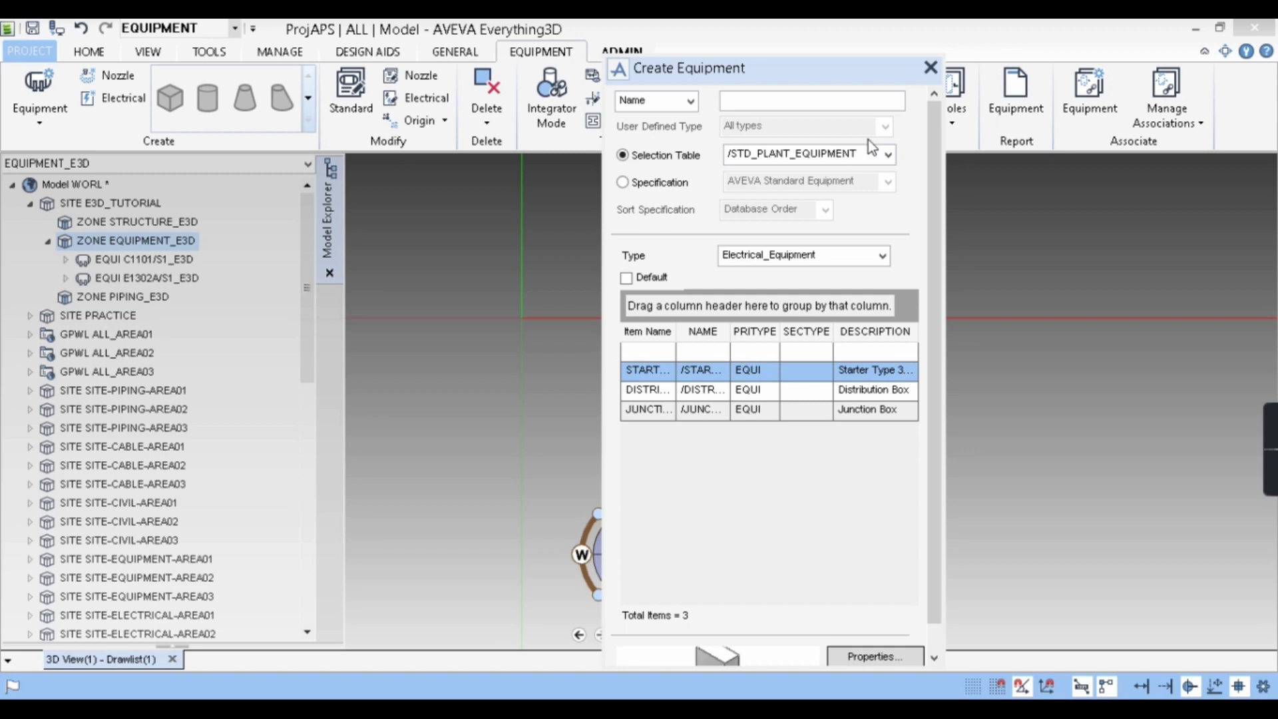
{"action": "left_click", "coordinate": [783, 105]}
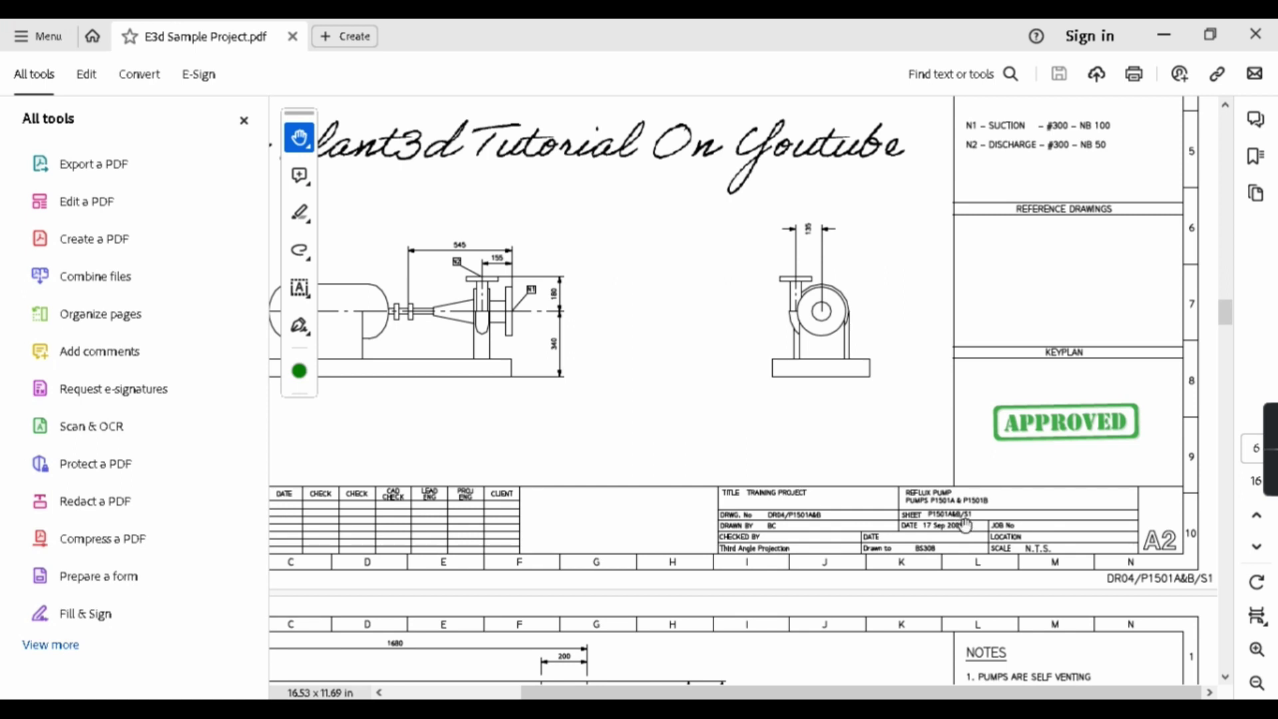
{"action": "scroll", "coordinate": [968, 524], "scroll_direction": "up", "scroll_amount": 3, "text": "ctrl"}
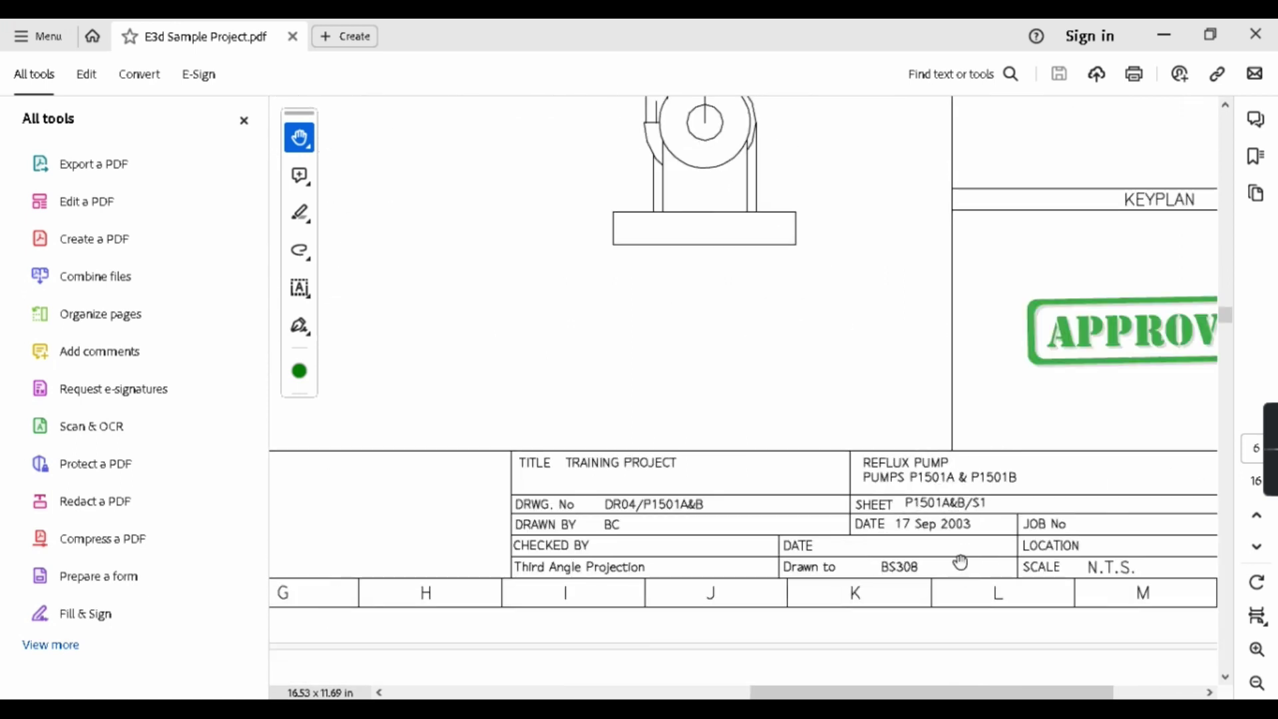
{"action": "left_click", "coordinate": [1163, 41]}
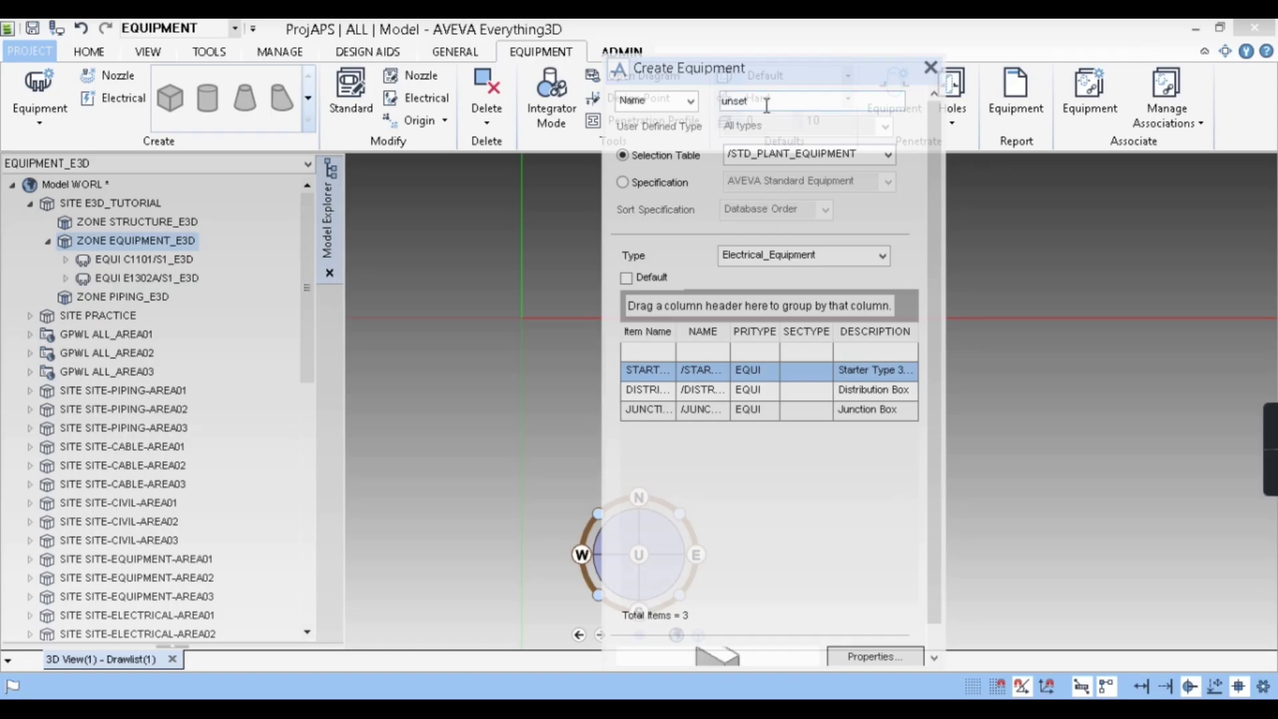
{"action": "type", "text": "P1501A/S1_E3D"}
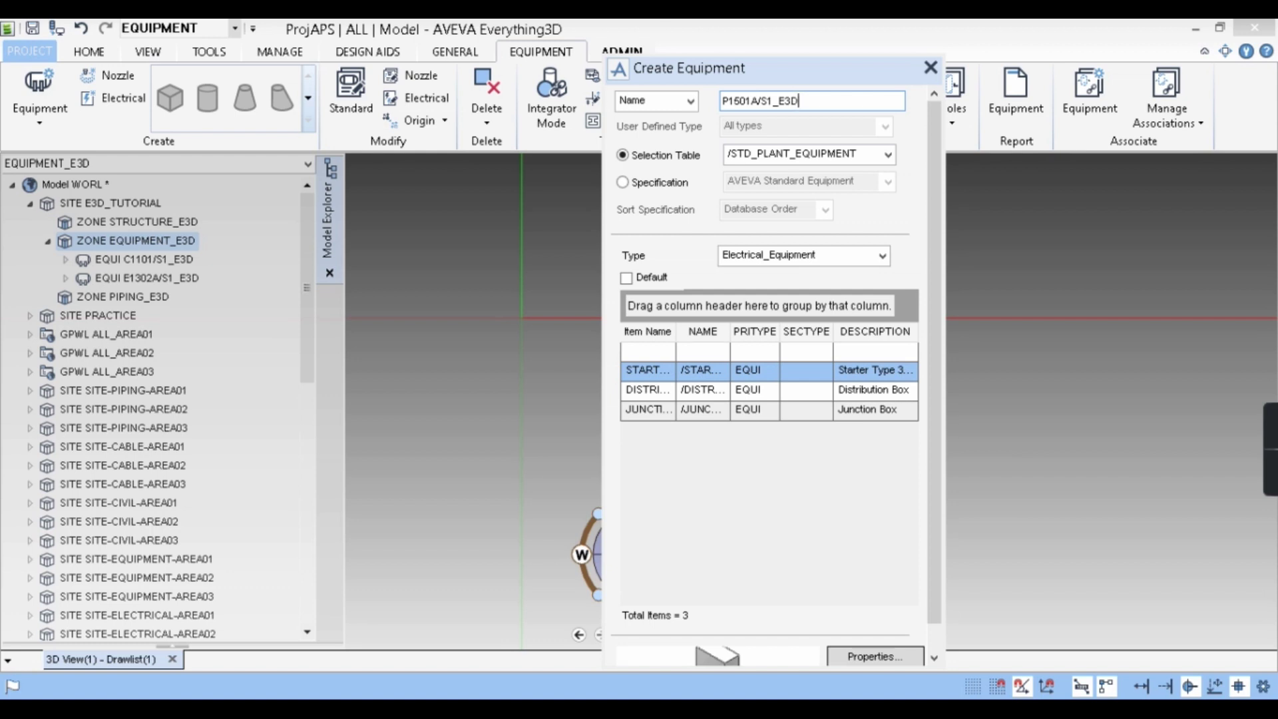
{"action": "left_click_drag", "start_coordinate": [812, 70], "coordinate": [812, 69]}
Try the /STD_PLANT_EQUIPMENT, /AVEVA_STD_EQUIP and /AVEVA_ADV_EQUIP selection tables.
{"action": "left_click", "coordinate": [671, 156]}
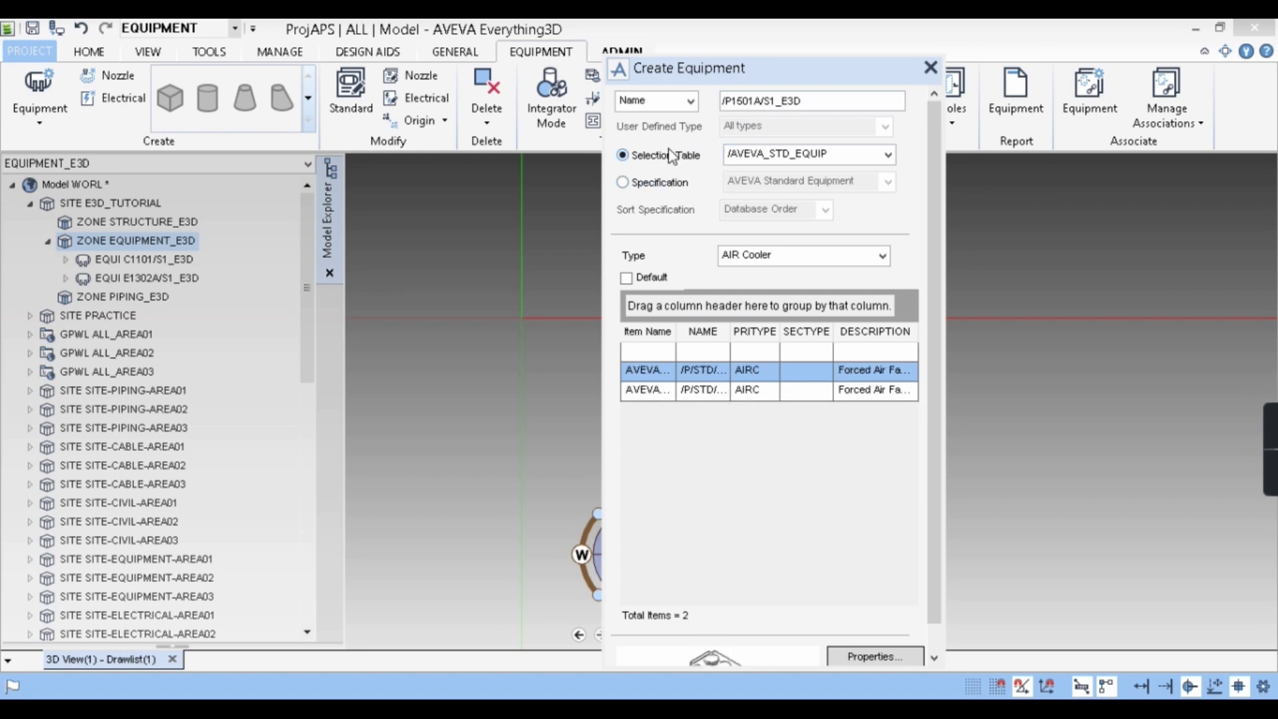
{"action": "left_click", "coordinate": [651, 182]}
{"action": "left_click", "coordinate": [656, 159]}
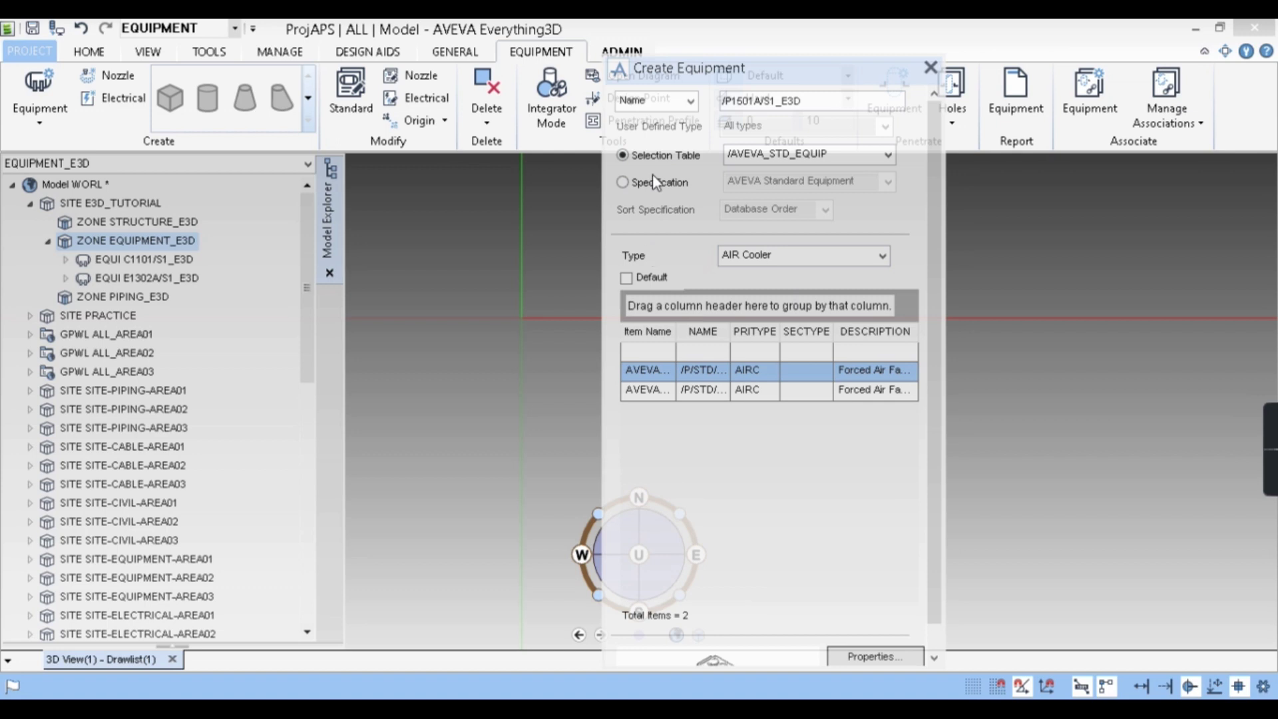
{"action": "left_click", "coordinate": [788, 155]}
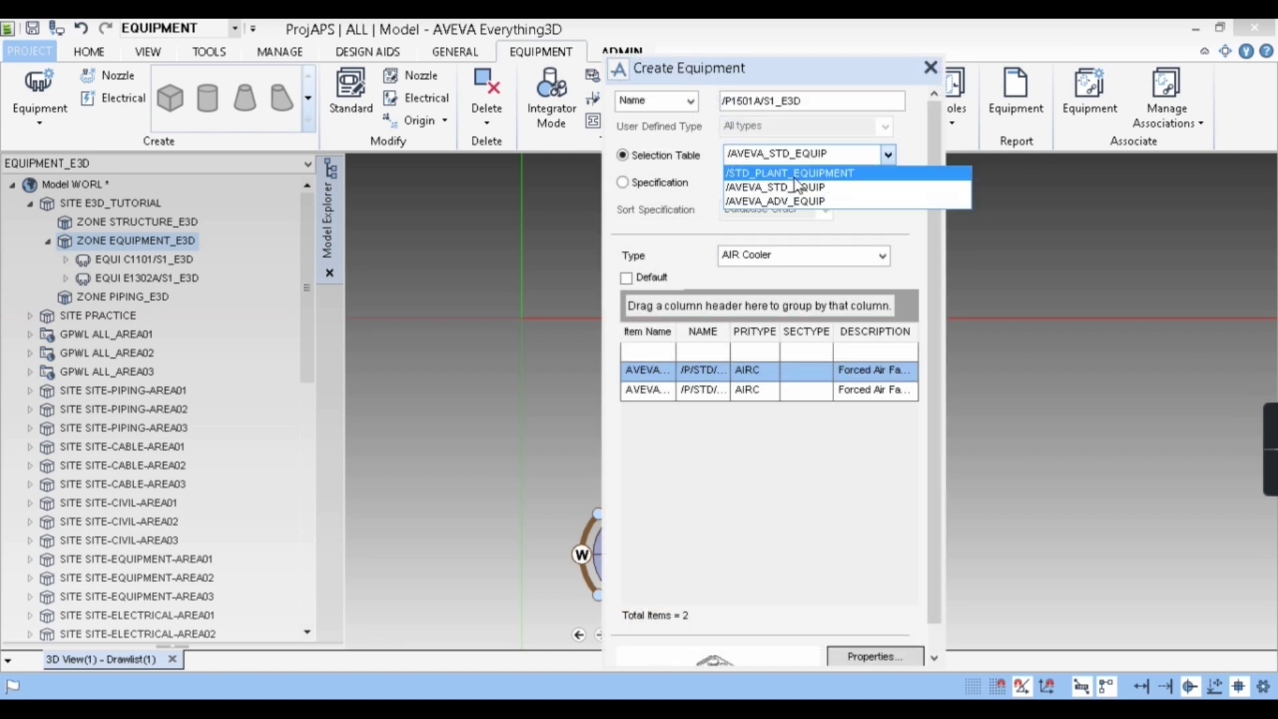
{"action": "left_click", "coordinate": [794, 173]}
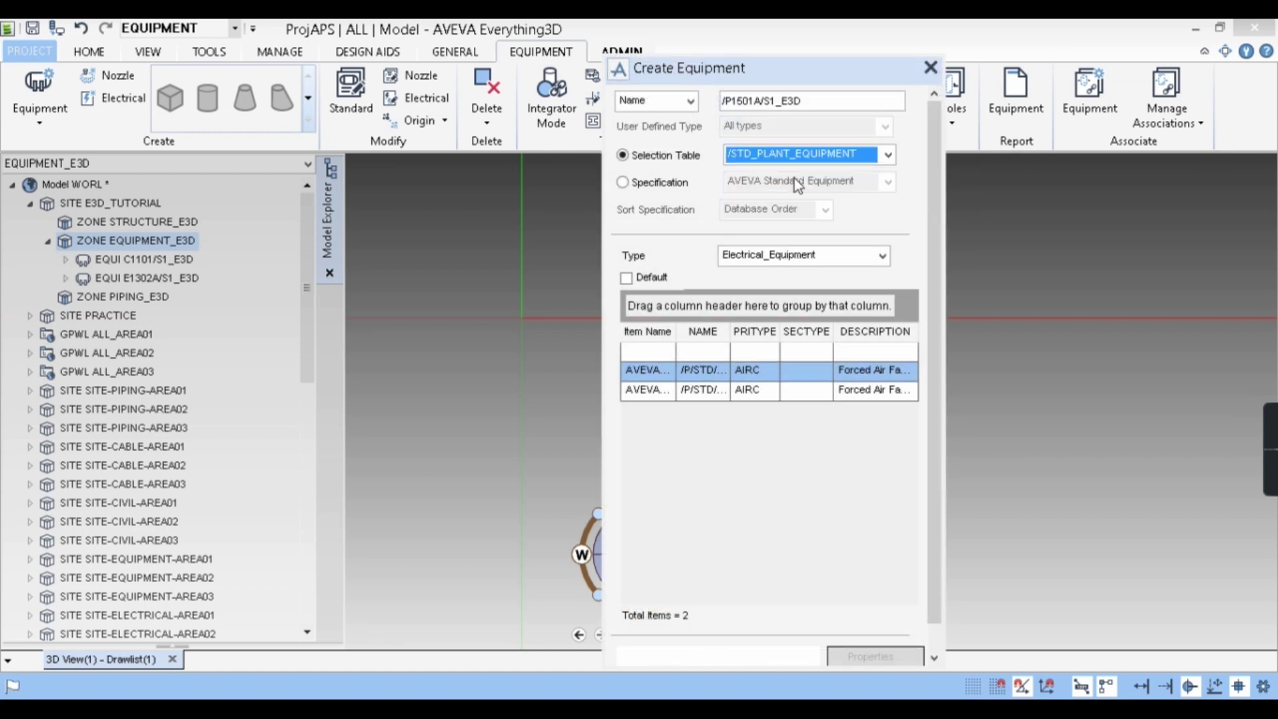
{"action": "left_click", "coordinate": [807, 159]}
{"action": "left_click", "coordinate": [789, 187]}
{"action": "left_click", "coordinate": [792, 159]}
{"action": "left_click", "coordinate": [792, 202]}
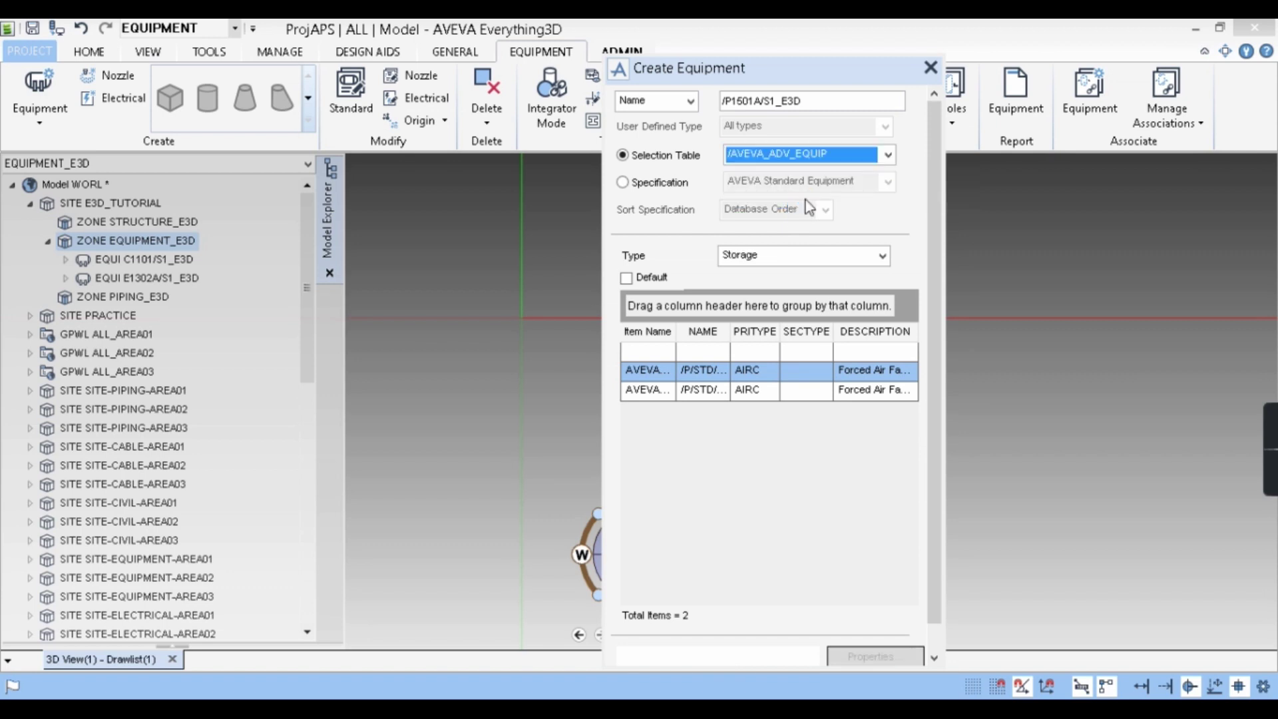
Set Type to Pumps, preview the EQUI, HPUM and base entries, then choose Specification.
{"action": "left_click", "coordinate": [760, 257]}
{"action": "left_click", "coordinate": [765, 301]}
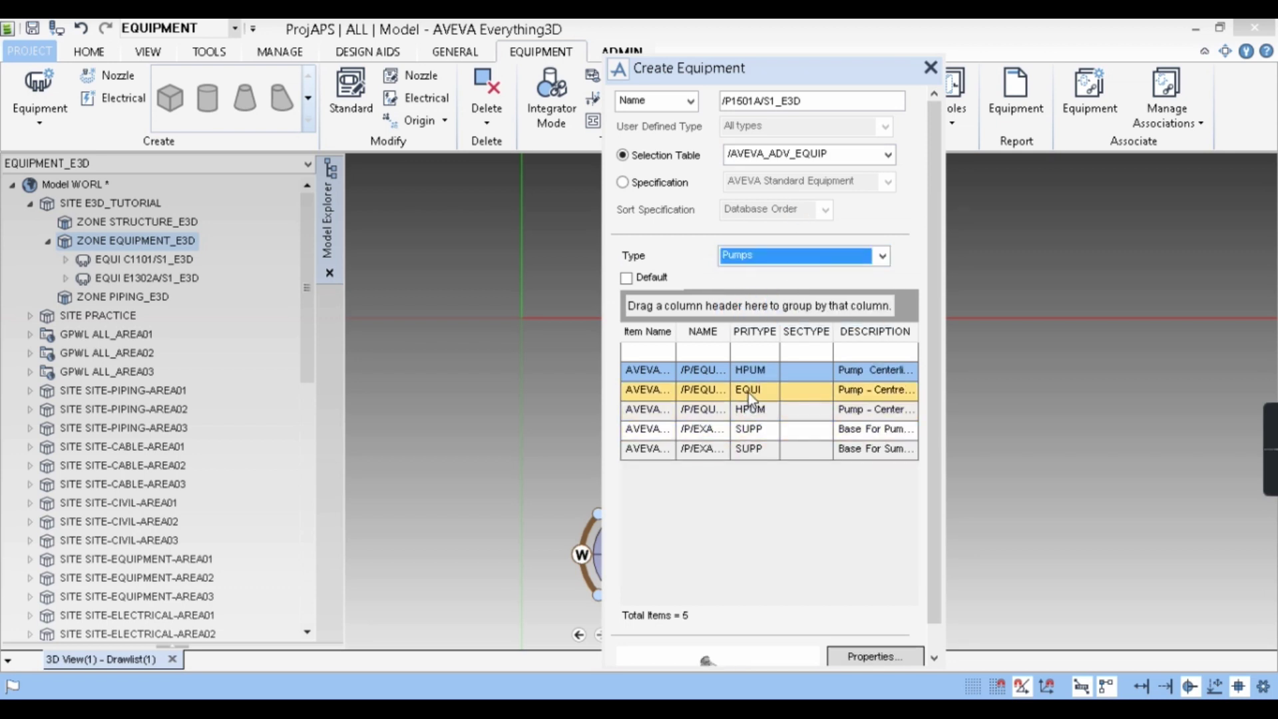
{"action": "left_click", "coordinate": [748, 391]}
{"action": "scroll", "coordinate": [736, 634], "scroll_direction": "down", "scroll_amount": 1}
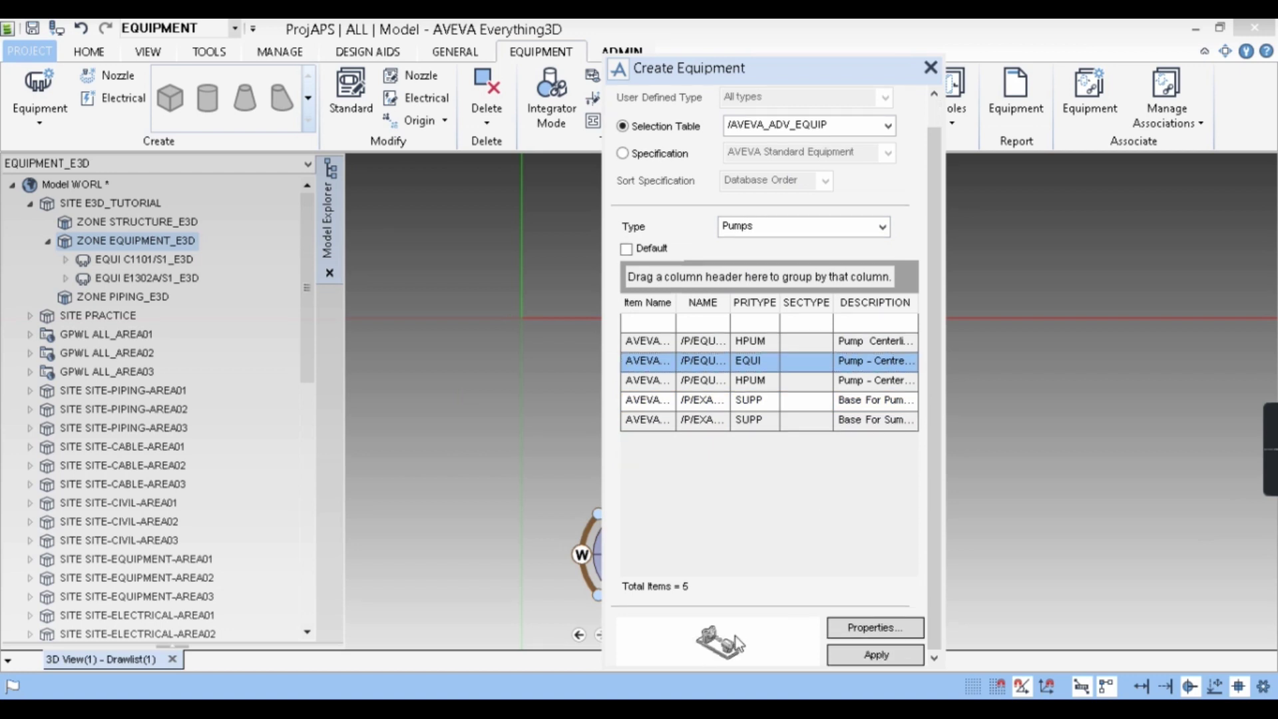
{"action": "left_click", "coordinate": [746, 381]}
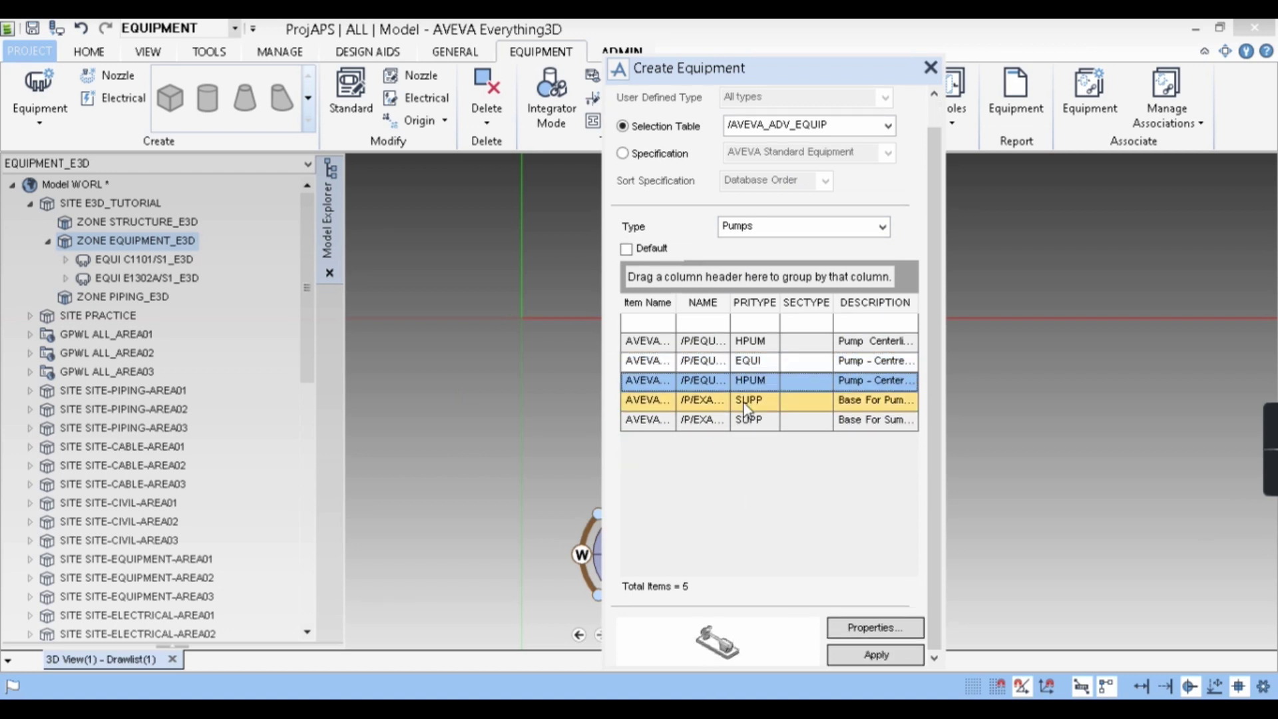
{"action": "left_click", "coordinate": [746, 430]}
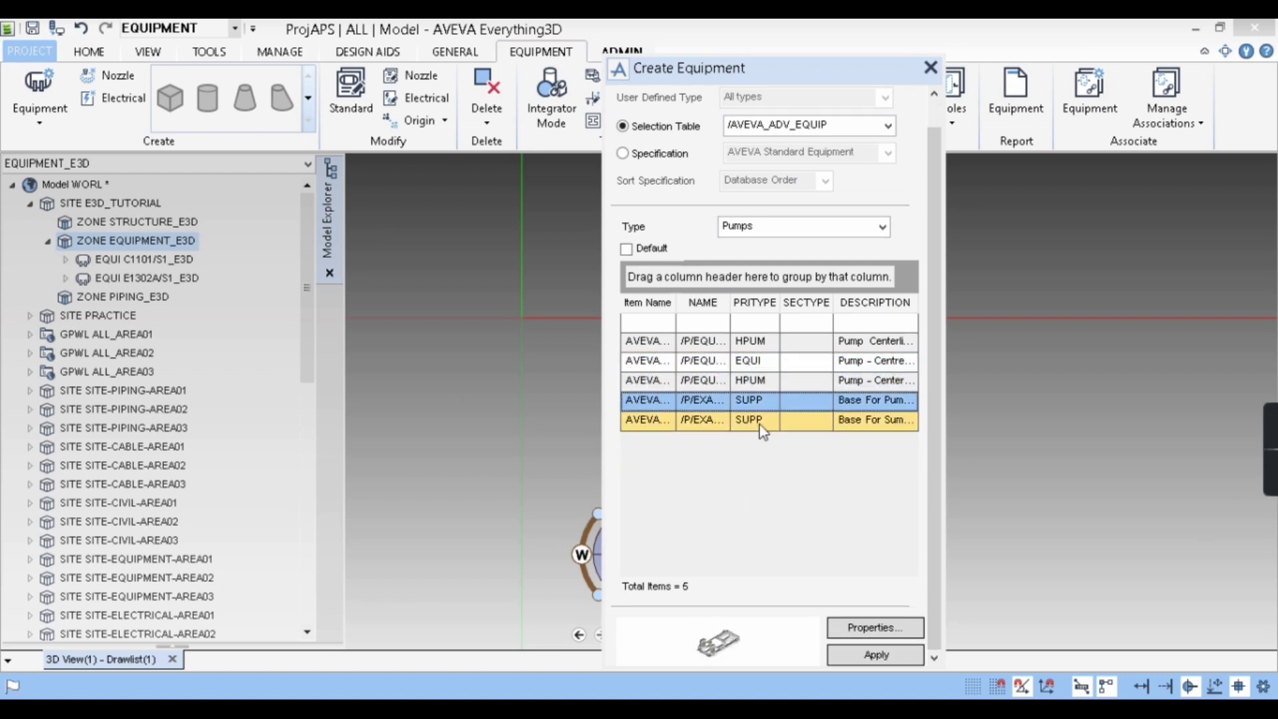
{"action": "left_click", "coordinate": [760, 419]}
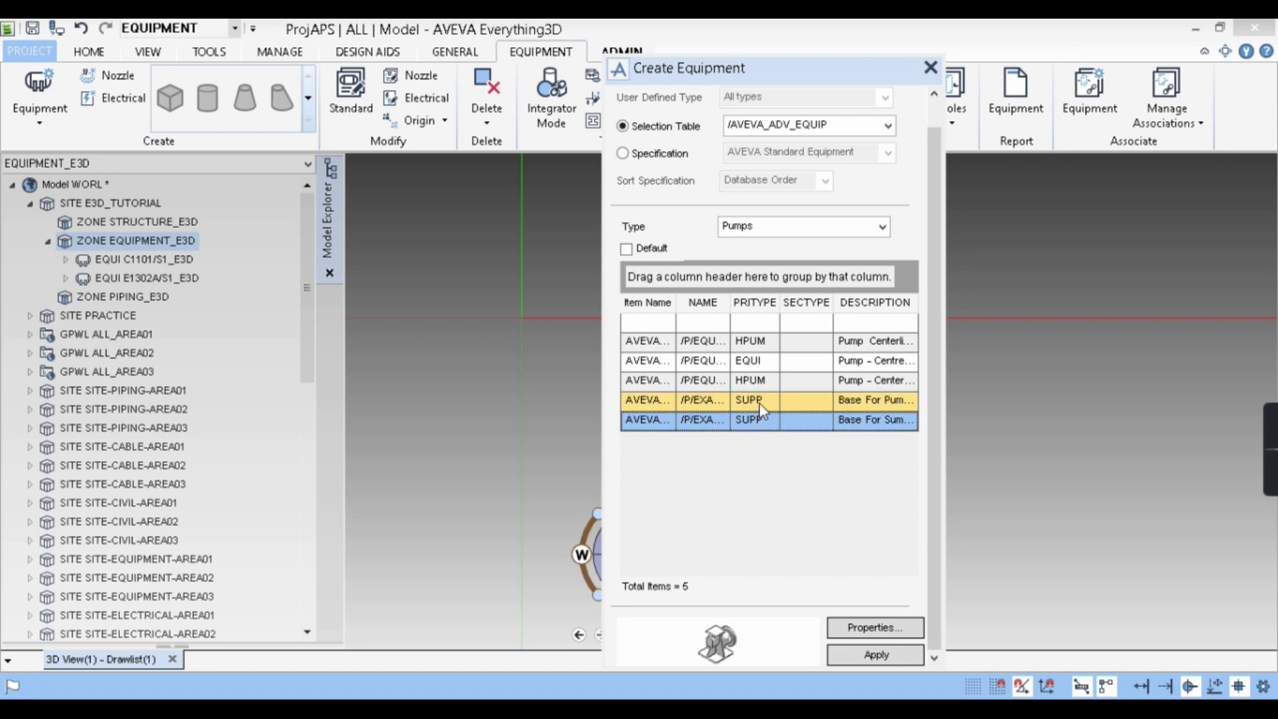
{"action": "left_click", "coordinate": [759, 403]}
{"action": "scroll", "coordinate": [842, 423], "scroll_direction": "up", "scroll_amount": 1}
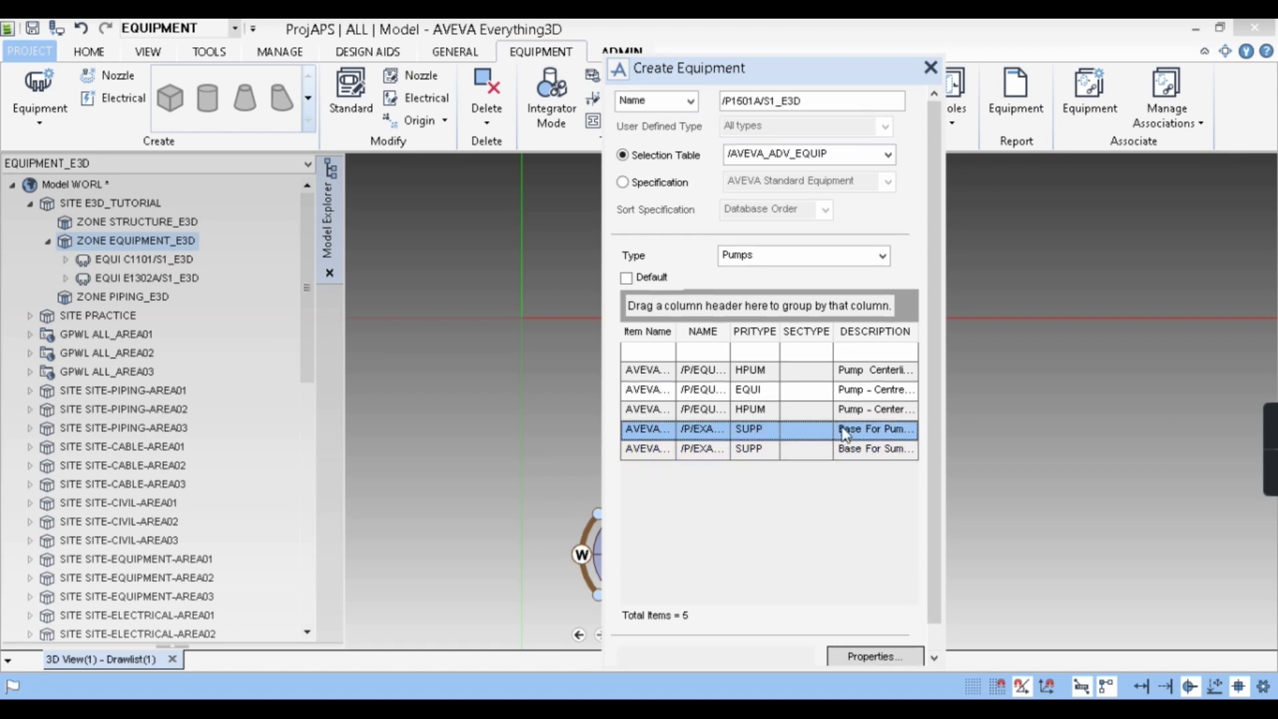
{"action": "left_click", "coordinate": [738, 154]}
{"action": "left_click", "coordinate": [679, 181]}
Keep AVEVA Standard Equipment as the specification, briefly browsing Heat Exchangers before backing out.
{"action": "left_click", "coordinate": [679, 183]}
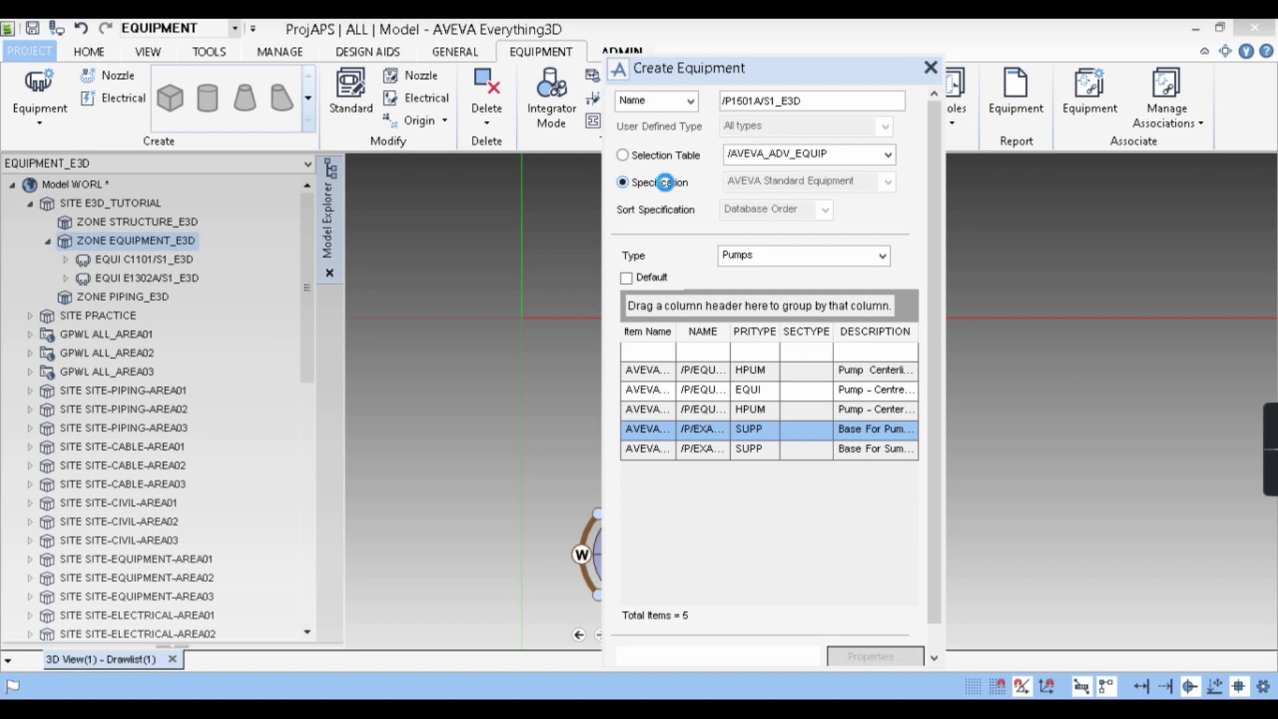
{"action": "left_click", "coordinate": [794, 183]}
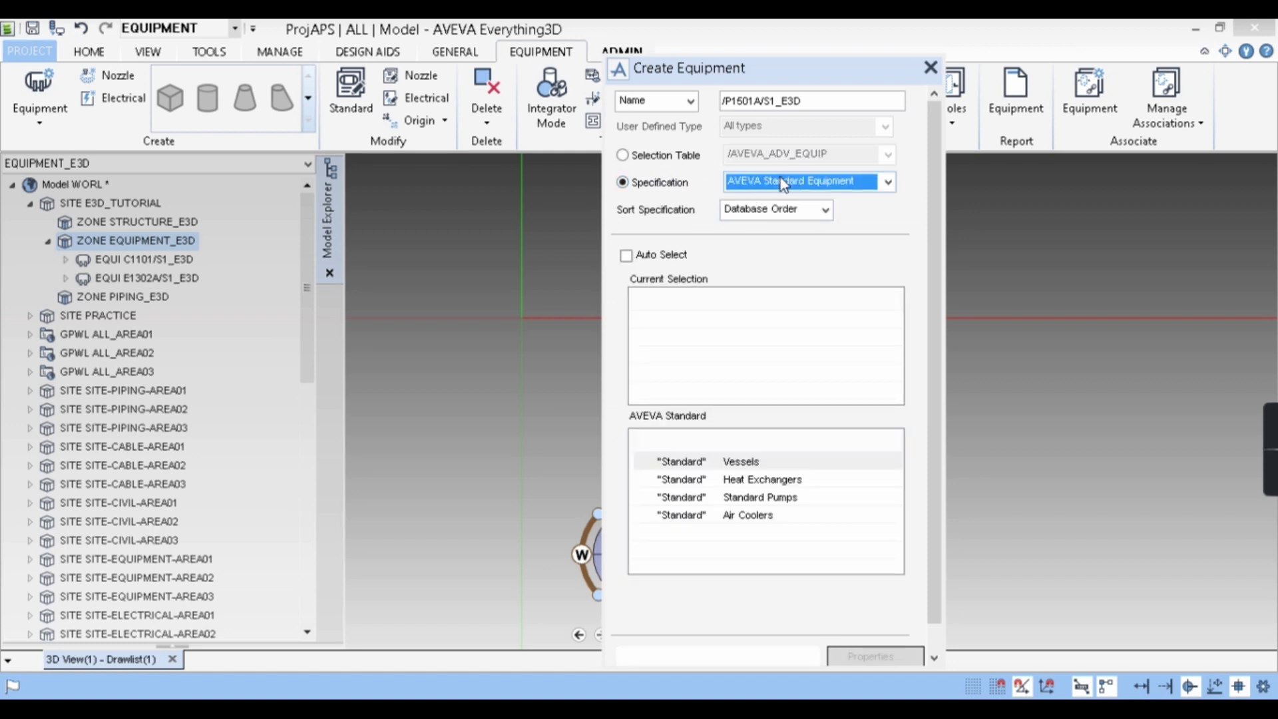
{"action": "left_click", "coordinate": [781, 179]}
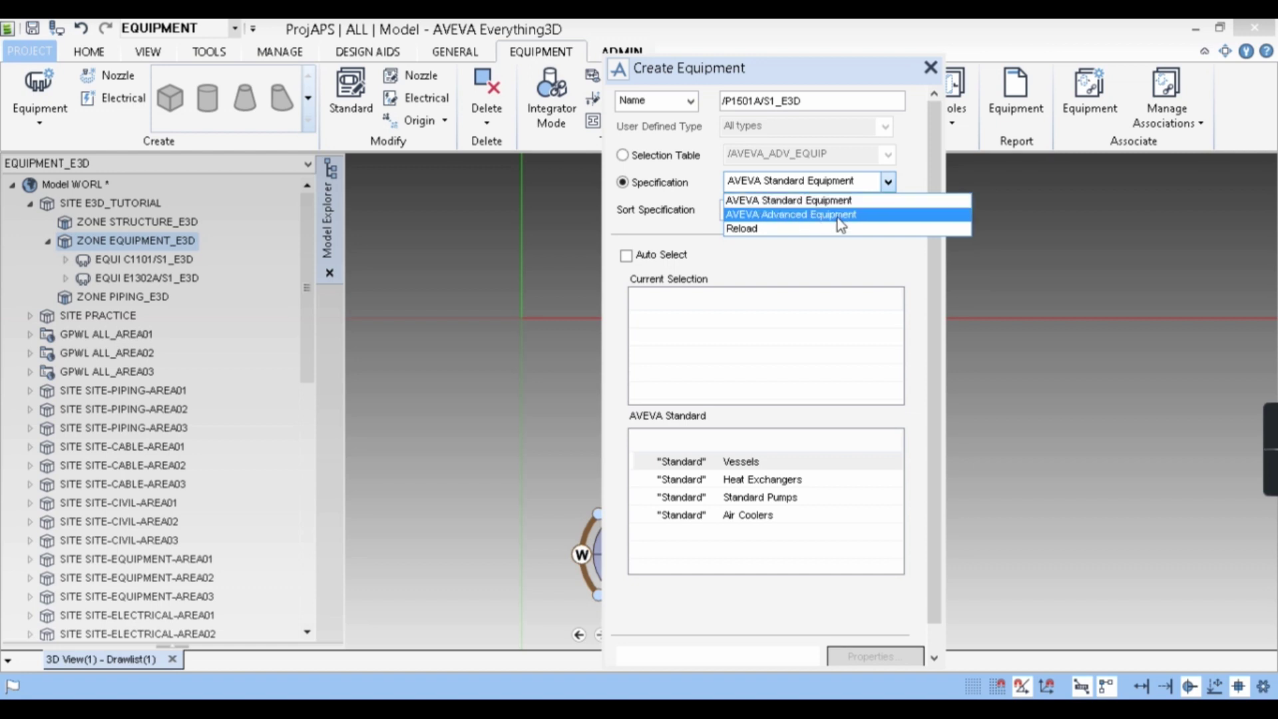
{"action": "left_click", "coordinate": [706, 220]}
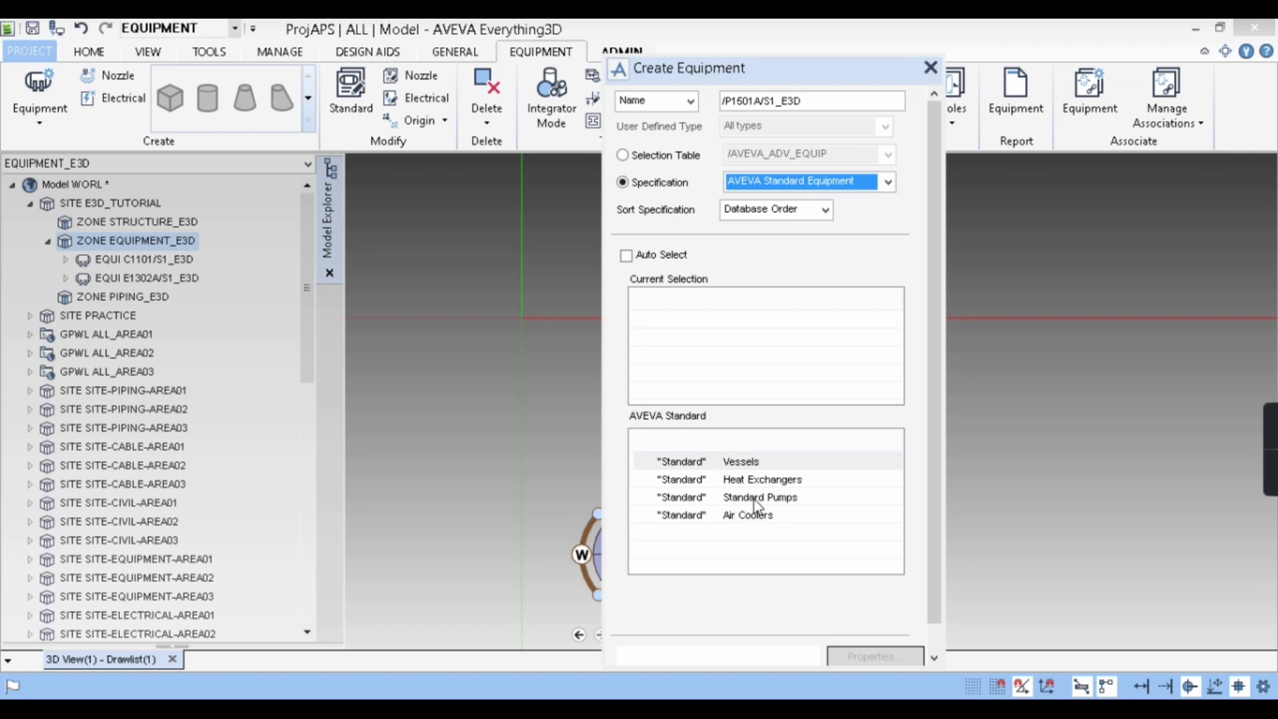
{"action": "left_click", "coordinate": [754, 480]}
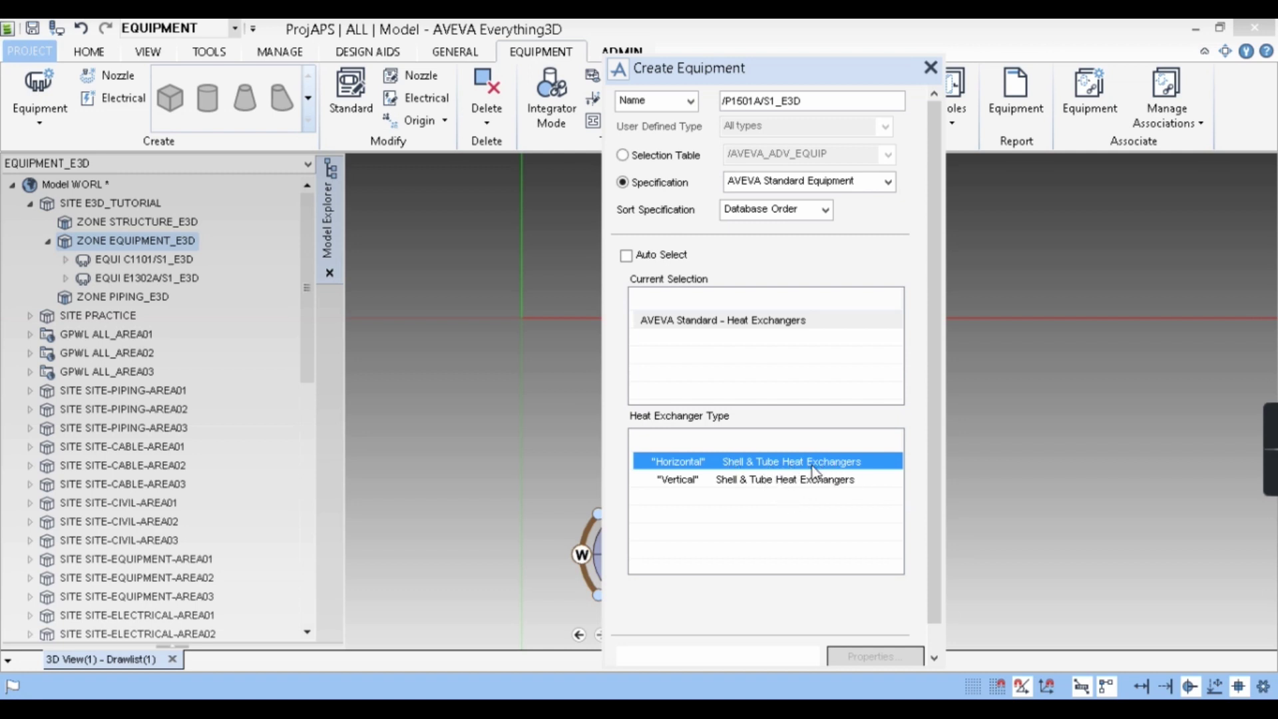
{"action": "double_click", "coordinate": [780, 469]}
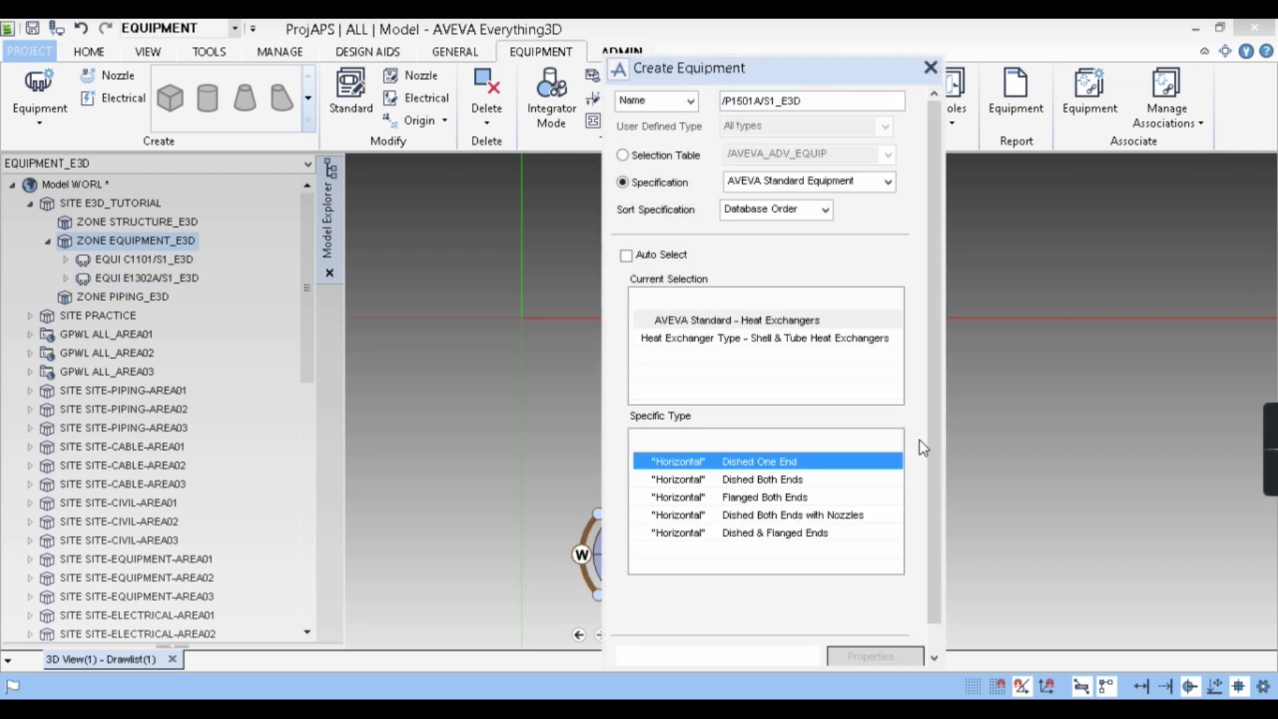
{"action": "scroll", "coordinate": [915, 506], "scroll_direction": "down", "scroll_amount": 1}
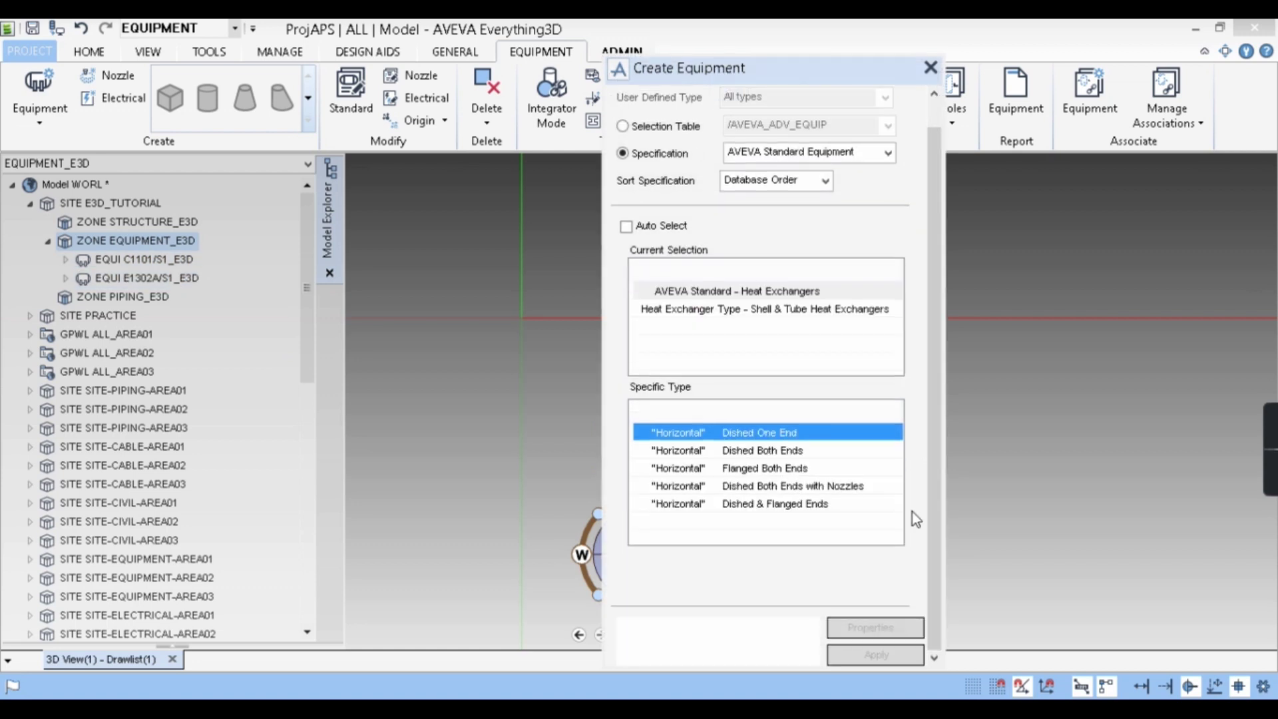
{"action": "left_click", "coordinate": [753, 310]}
Pick Standard Pumps > Centrifugal > Centre Line Mounted, Tangential Offset and open its Properties.
{"action": "left_click", "coordinate": [761, 470]}
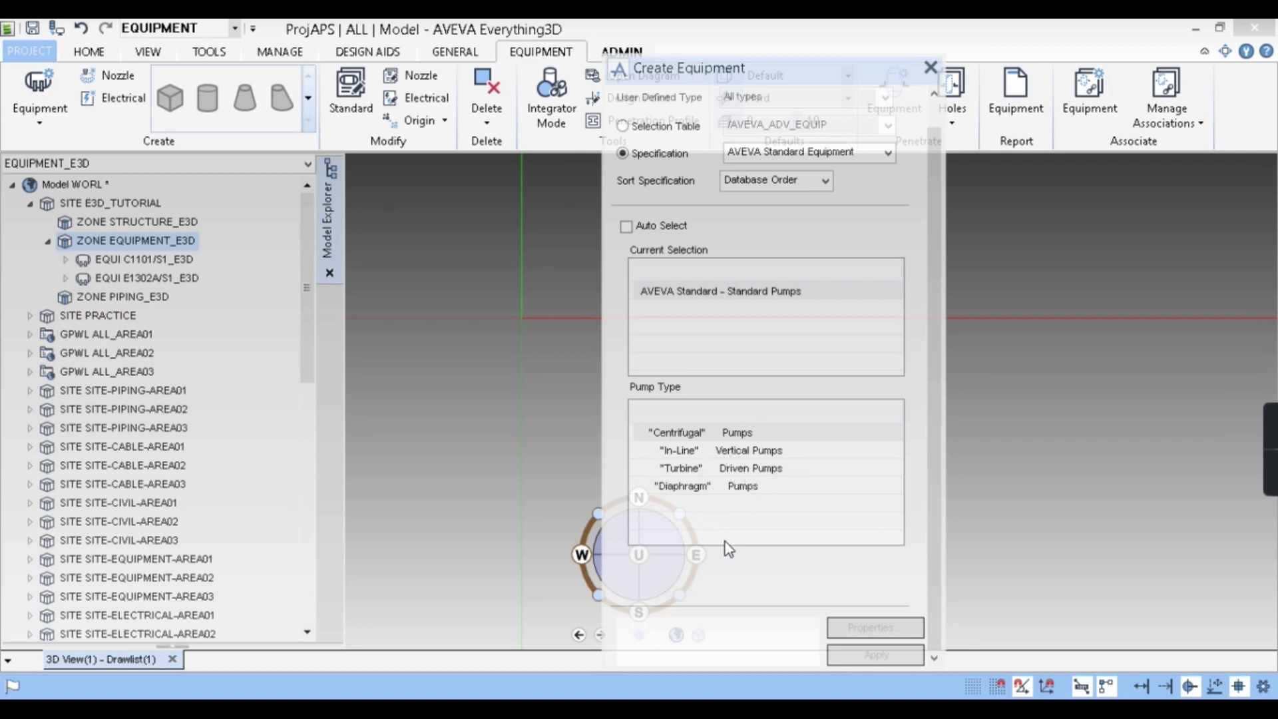
{"action": "left_click", "coordinate": [742, 437]}
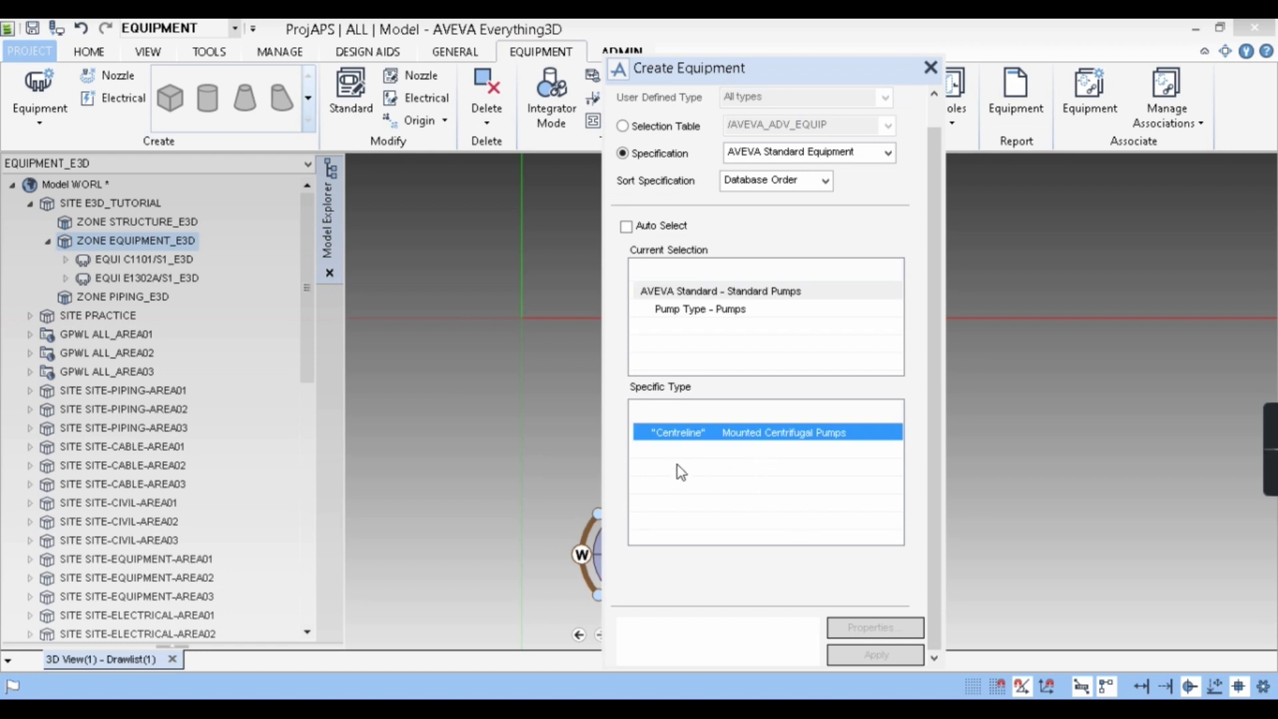
{"action": "left_click", "coordinate": [776, 441]}
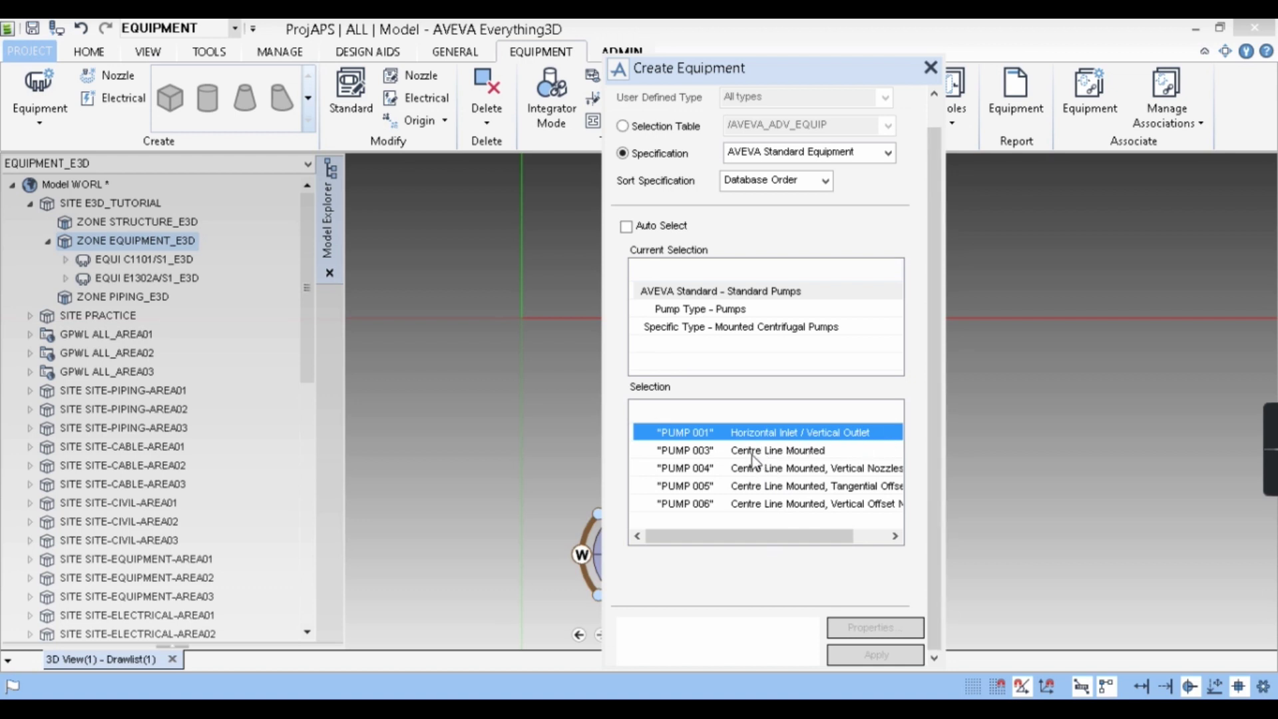
{"action": "left_click", "coordinate": [783, 452]}
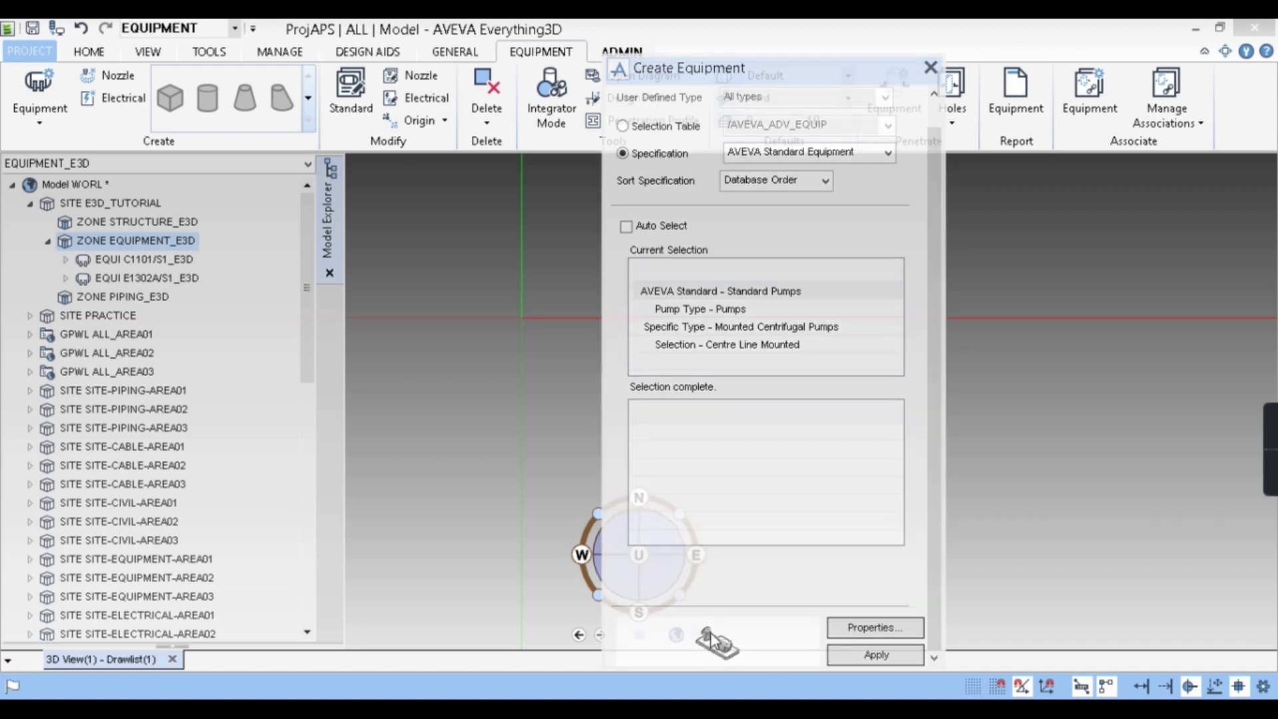
{"action": "left_click", "coordinate": [755, 335]}
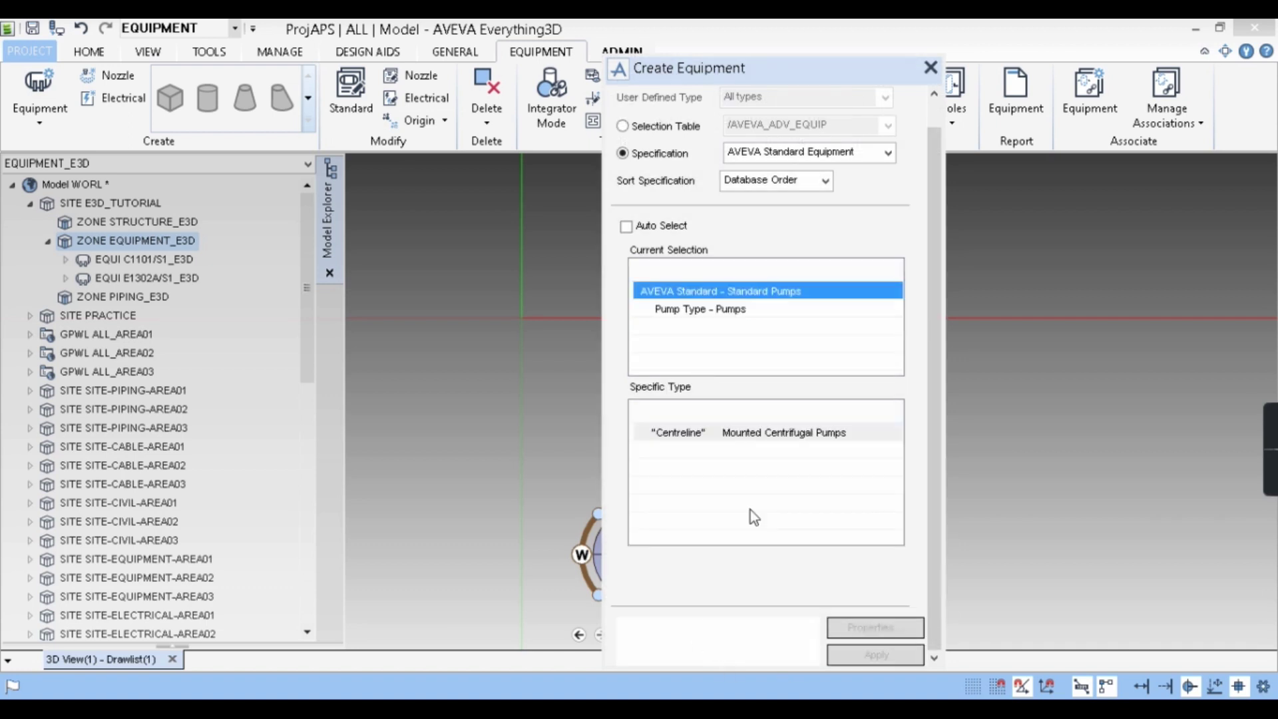
{"action": "left_click", "coordinate": [752, 438]}
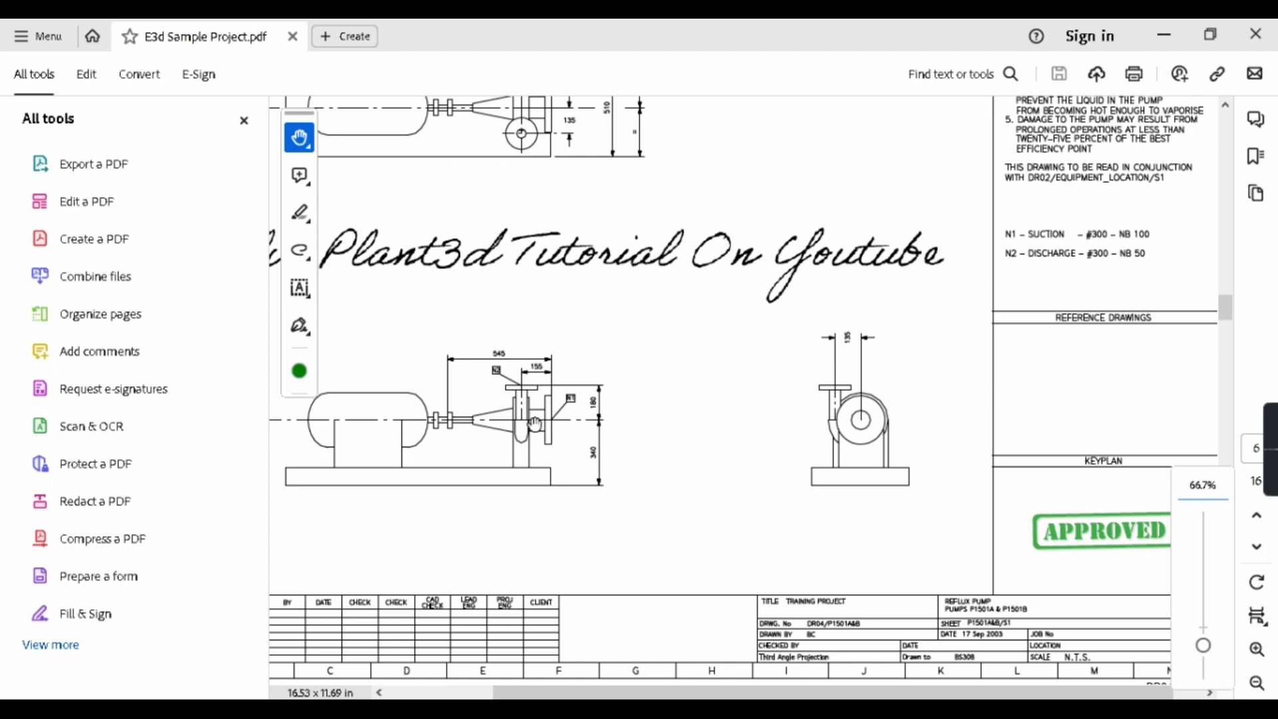
{"action": "left_click", "coordinate": [1162, 36]}
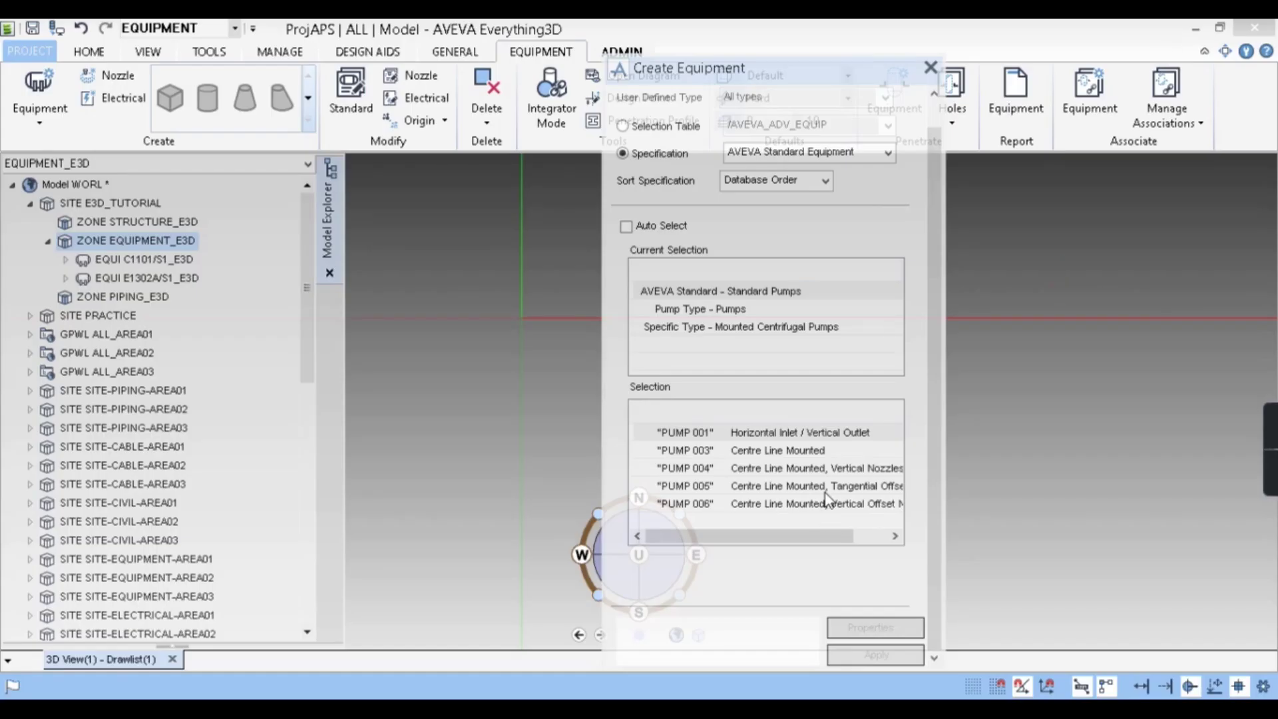
{"action": "left_click_drag", "start_coordinate": [796, 536], "coordinate": [836, 547]}
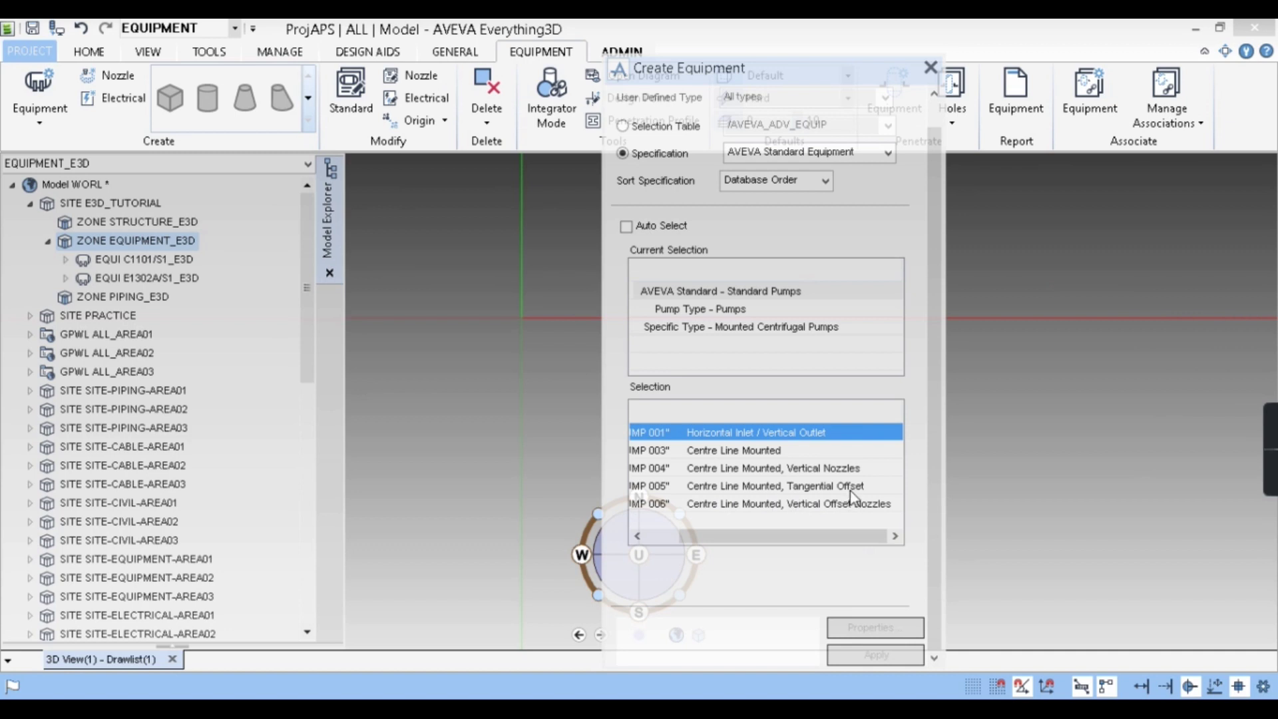
{"action": "left_click", "coordinate": [804, 488]}
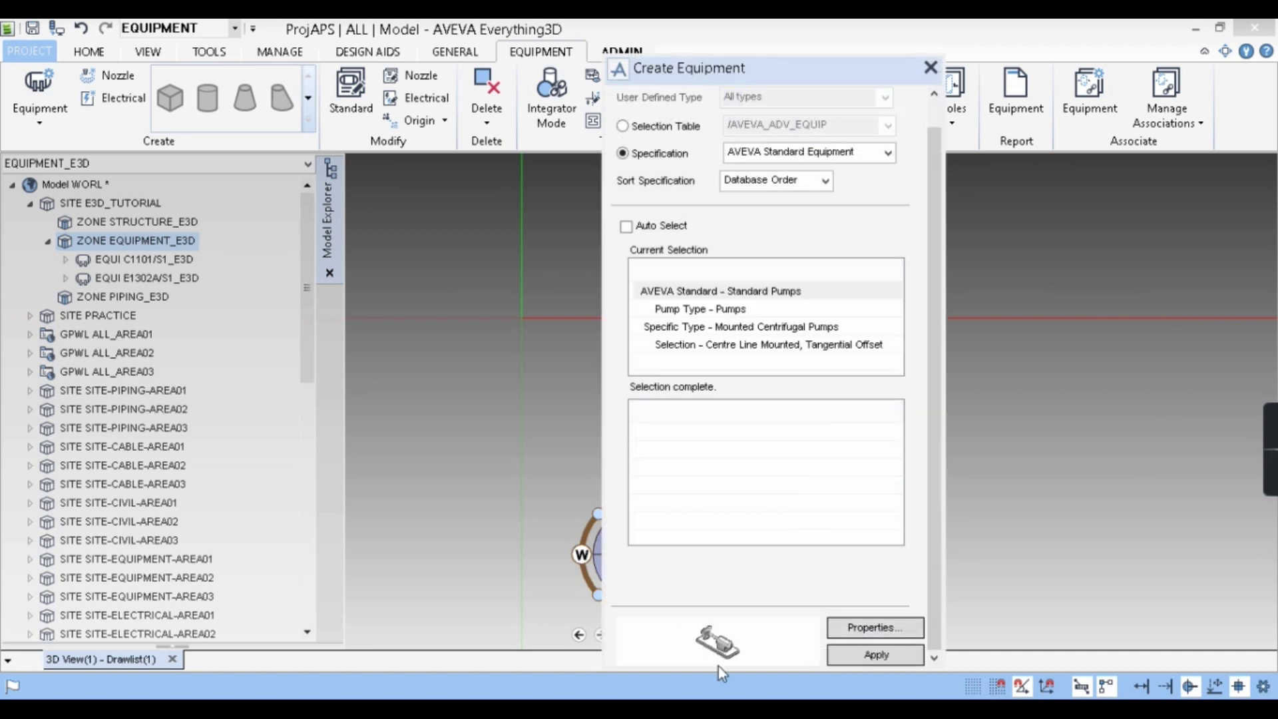
{"action": "left_click", "coordinate": [865, 626]}
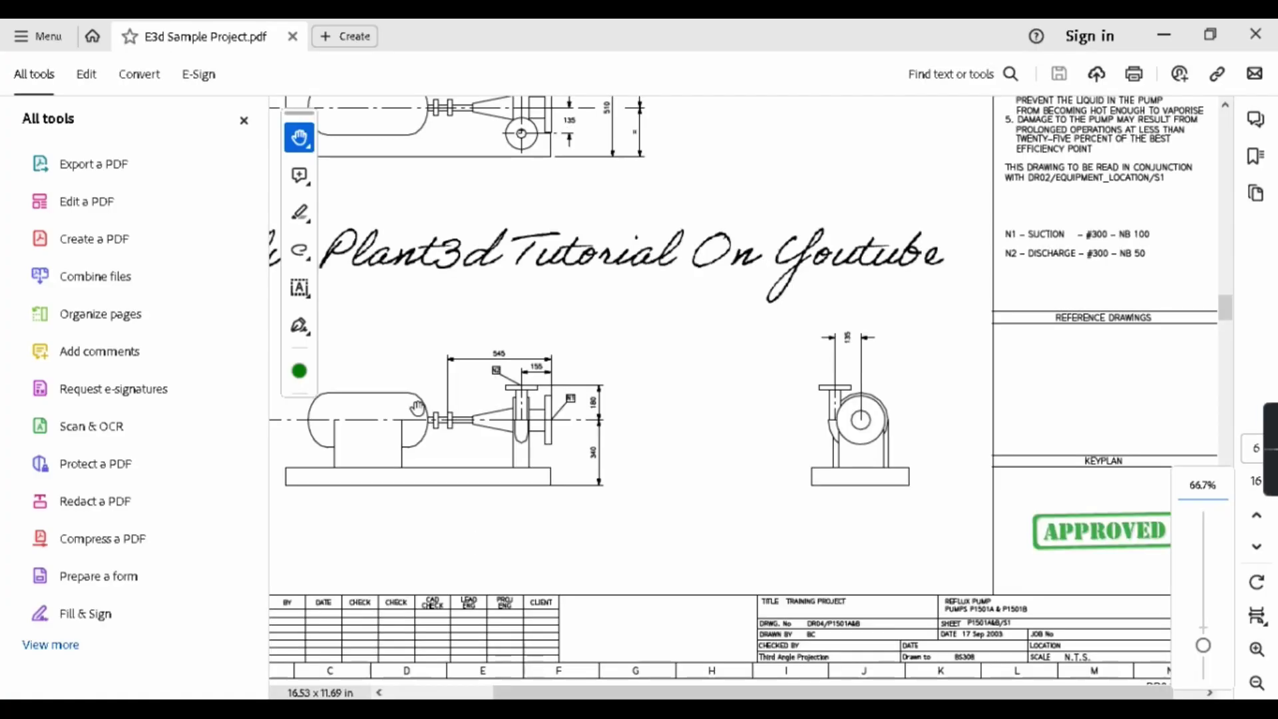
Move the Modify Properties window aside and zoom the PDF to the 1390 plan view.
{"action": "mouse_move", "coordinate": [585, 502]}
{"action": "left_mouse_down"}
{"action": "mouse_move", "coordinate": [661, 665]}
{"action": "mouse_move", "coordinate": [512, 510]}
{"action": "left_mouse_up"}
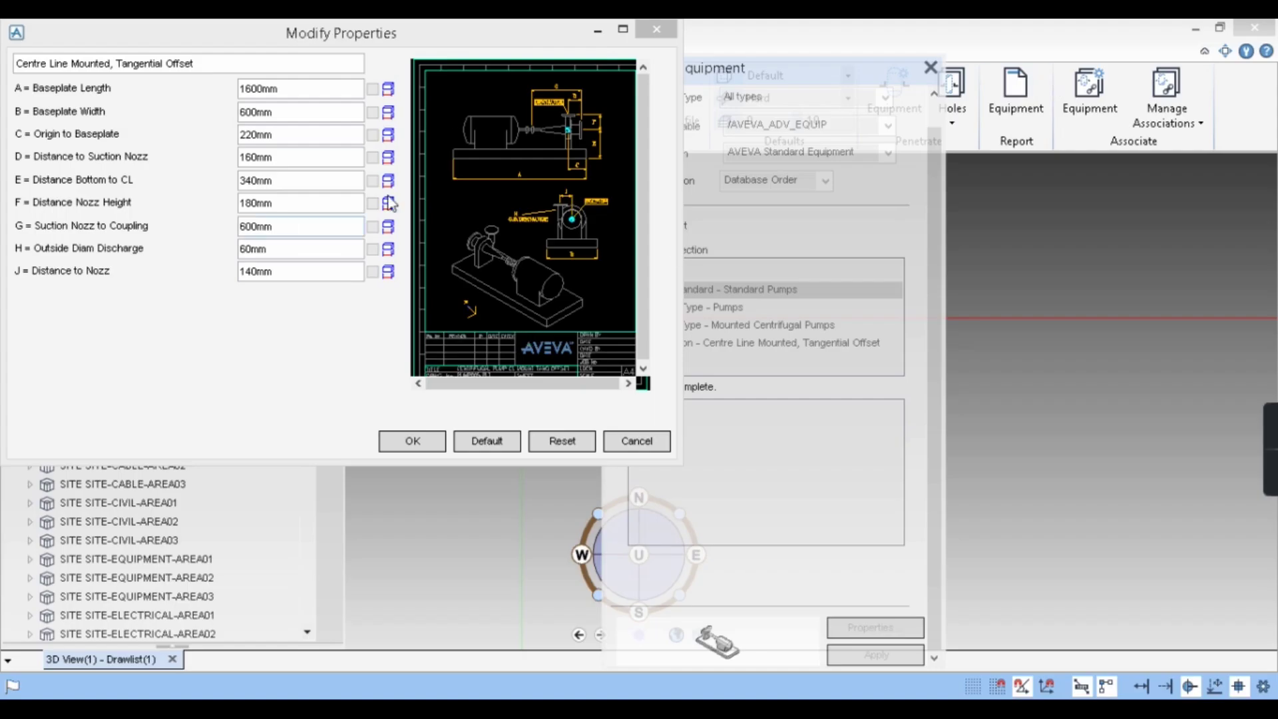
{"action": "left_click_drag", "start_coordinate": [239, 36], "coordinate": [484, 125]}
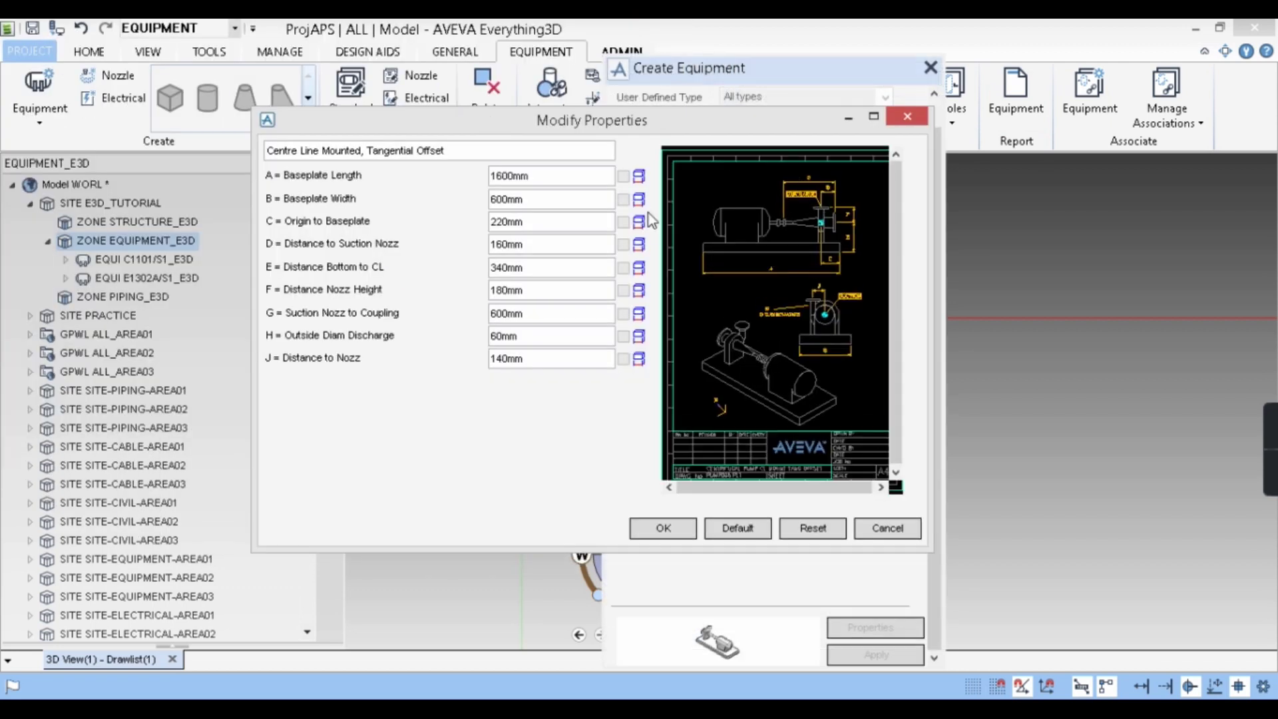
{"action": "scroll", "coordinate": [826, 306], "scroll_direction": "up", "scroll_amount": 3}
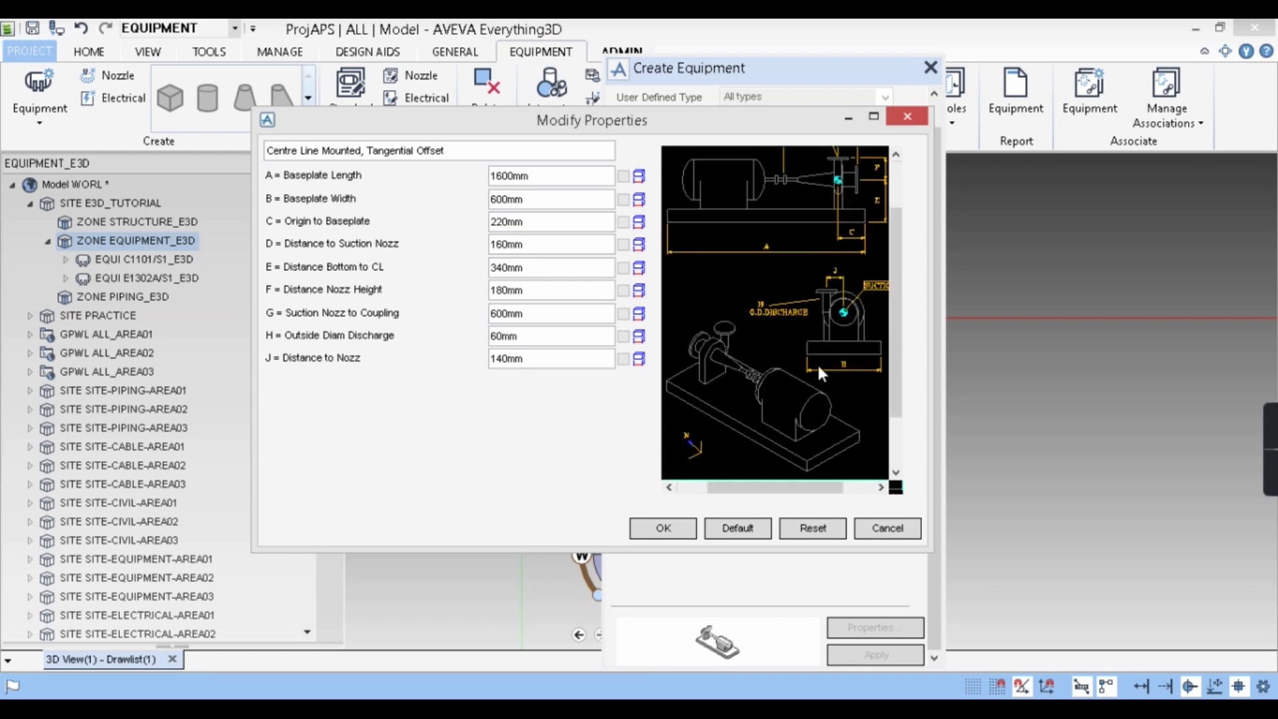
{"action": "scroll", "coordinate": [818, 363], "scroll_direction": "down", "scroll_amount": 4}
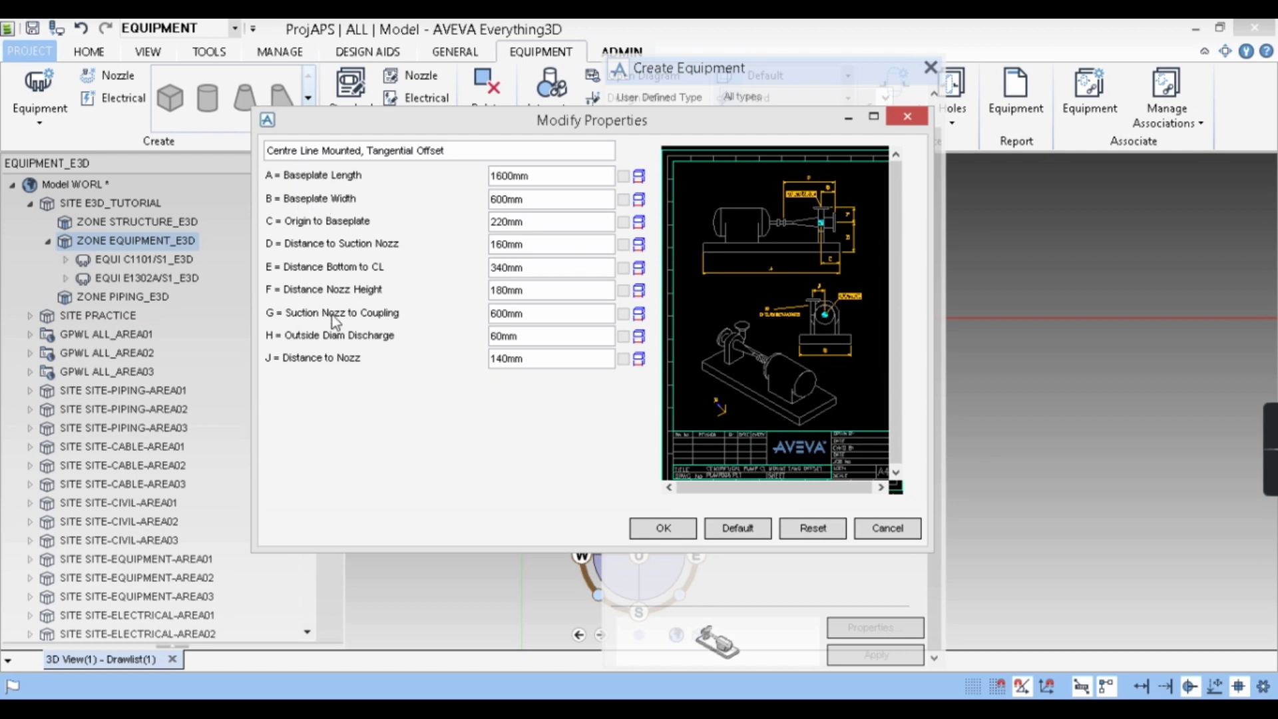
{"action": "scroll", "coordinate": [779, 313], "scroll_direction": "up", "scroll_amount": 3}
{"action": "scroll", "coordinate": [809, 313], "scroll_direction": "down", "scroll_amount": 3}
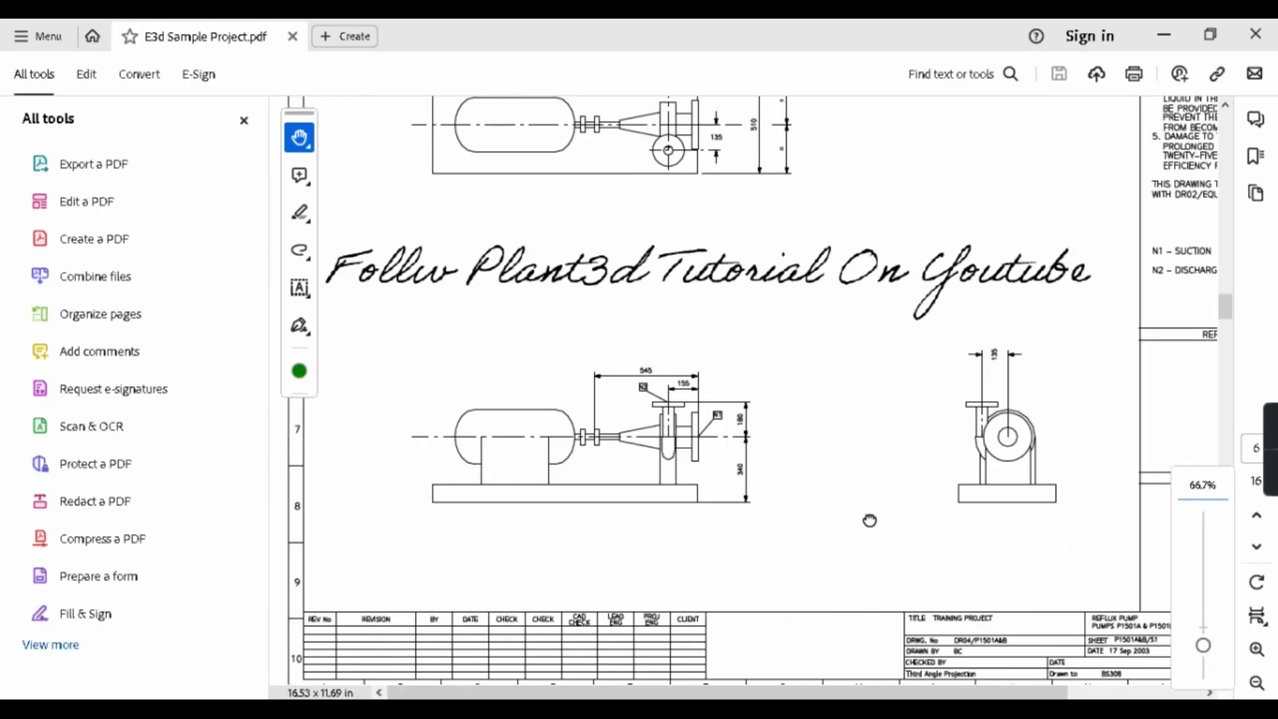
{"action": "scroll", "coordinate": [685, 400], "scroll_direction": "up", "scroll_amount": 3}
{"action": "scroll", "coordinate": [571, 285], "scroll_direction": "up", "scroll_amount": 1, "text": "ctrl"}
{"action": "scroll", "coordinate": [826, 296], "scroll_direction": "up", "scroll_amount": 1, "text": "ctrl"}
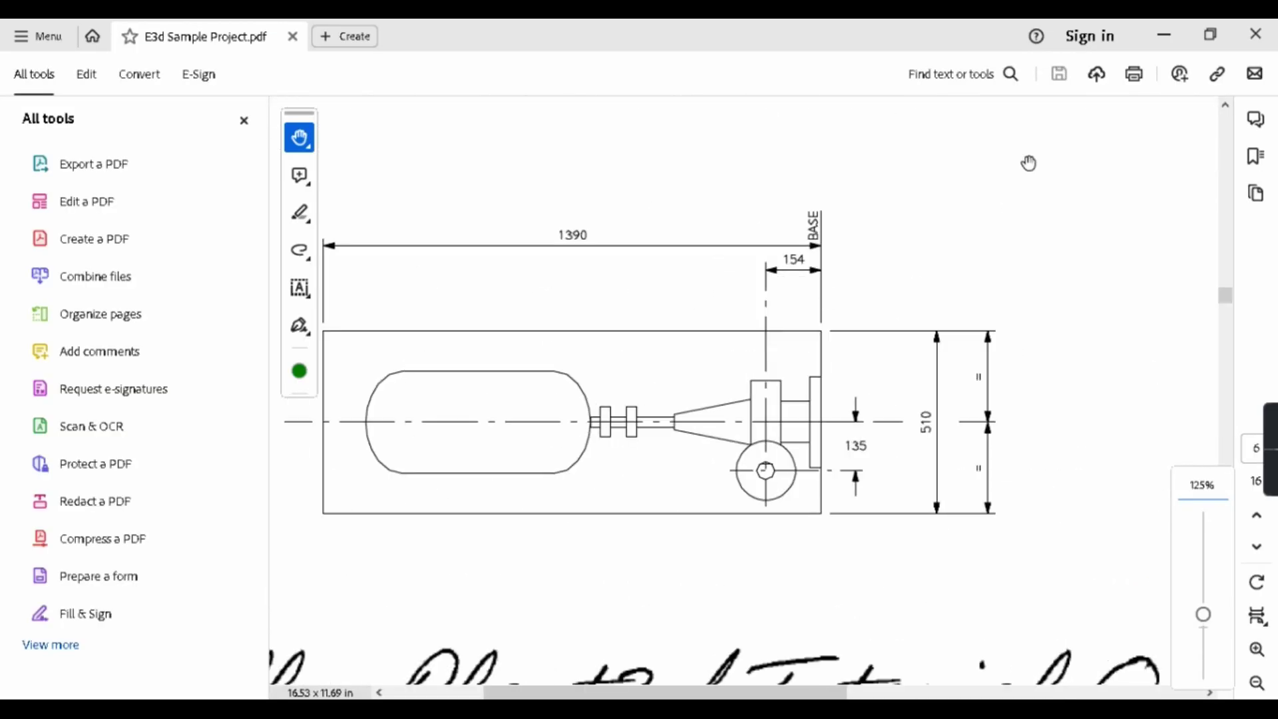
Enter 1390mm as the pump's baseplate length.
{"action": "left_click", "coordinate": [1180, 37]}
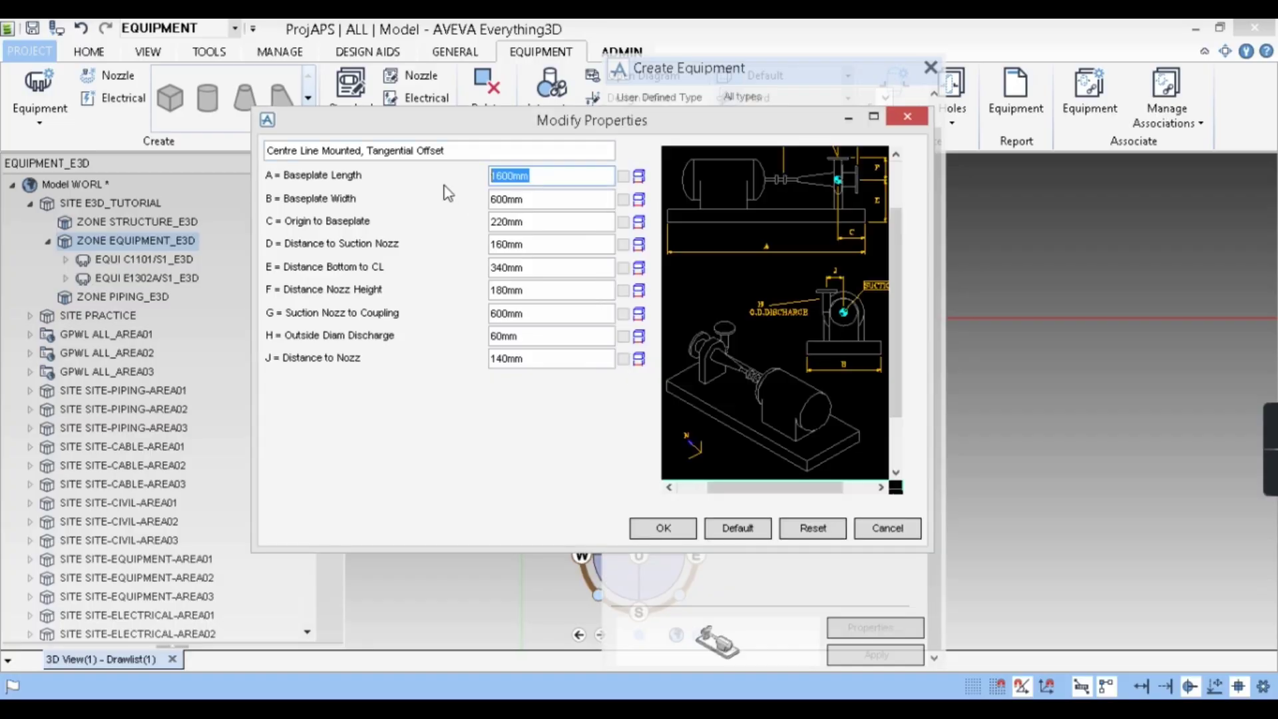
{"action": "type", "text": "1390"}
{"action": "left_click", "coordinate": [547, 206]}
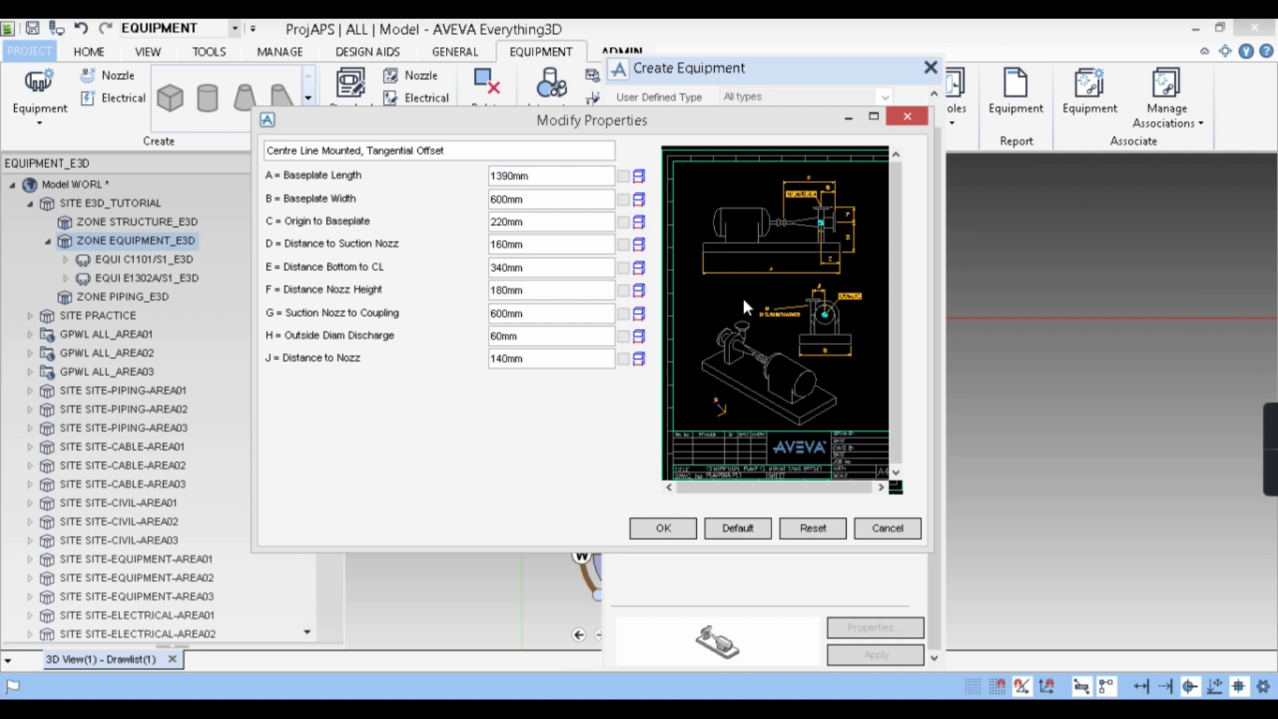
After checking the PDF, change B = Baseplate Width from 600mm to 510mm.
{"action": "scroll", "coordinate": [832, 188], "scroll_direction": "up", "scroll_amount": 2}
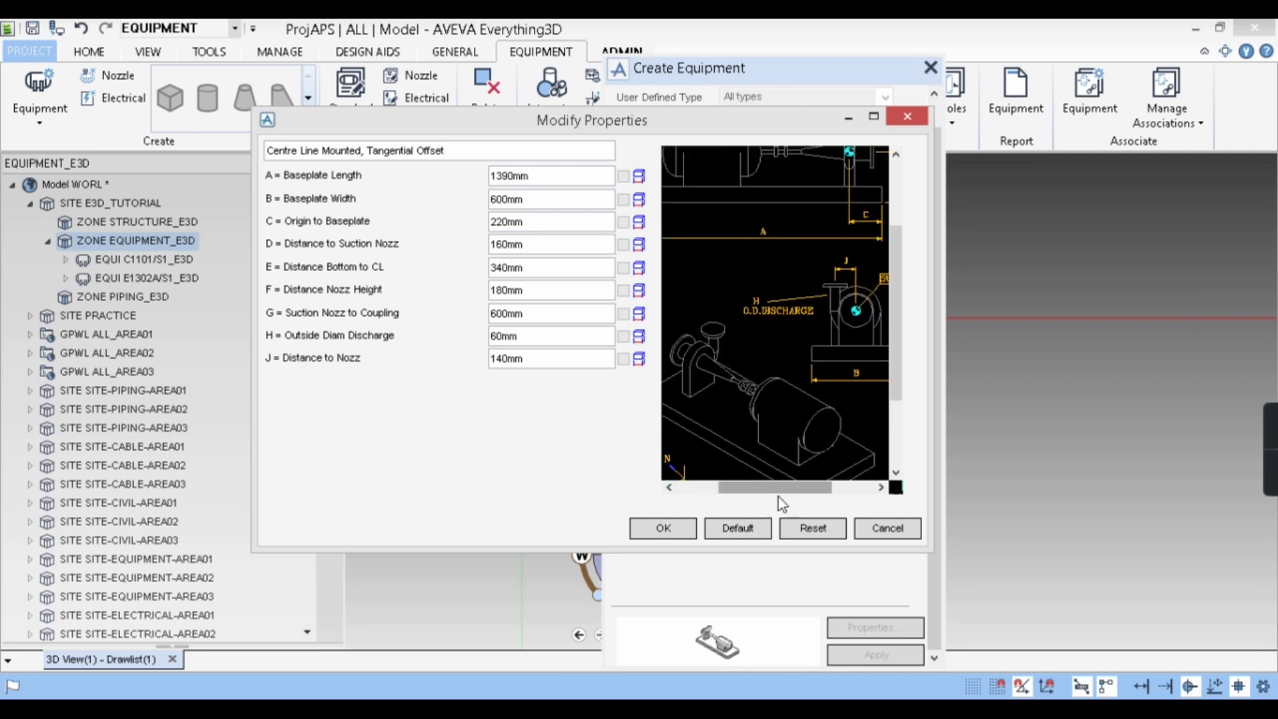
{"action": "scroll", "coordinate": [793, 433], "scroll_direction": "up", "scroll_amount": 3}
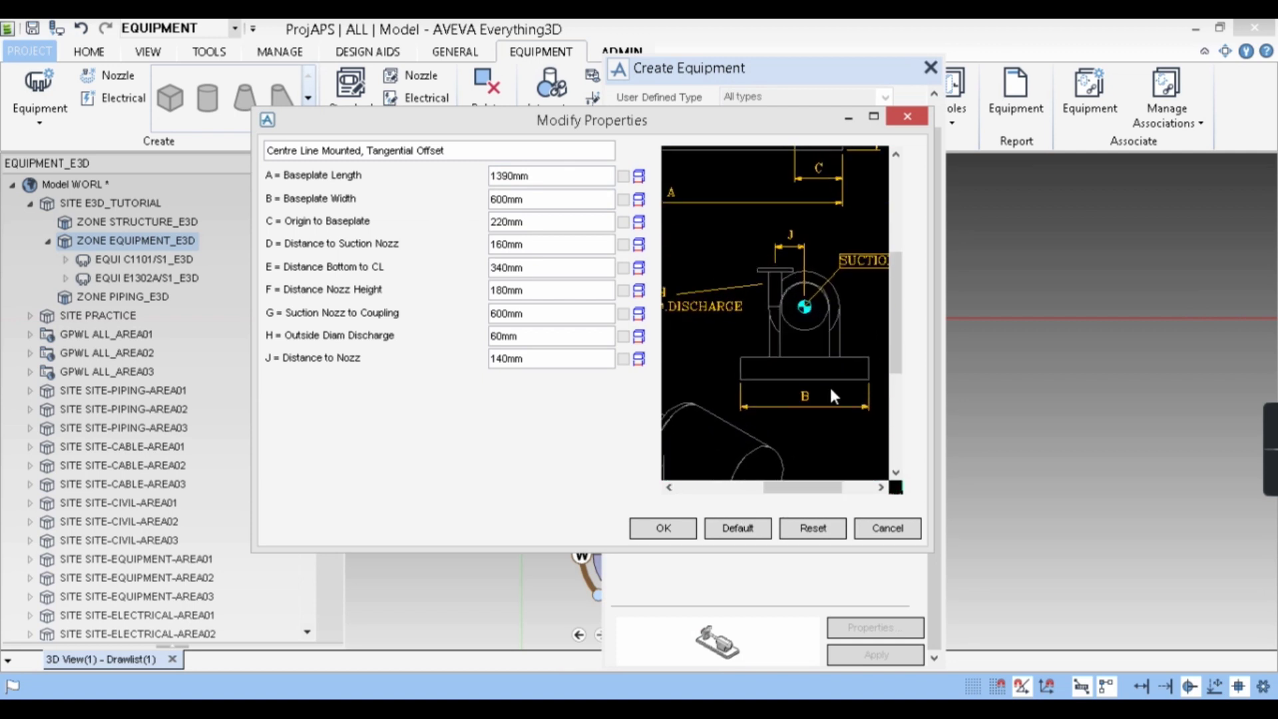
{"action": "key", "text": "alt+Tab"}
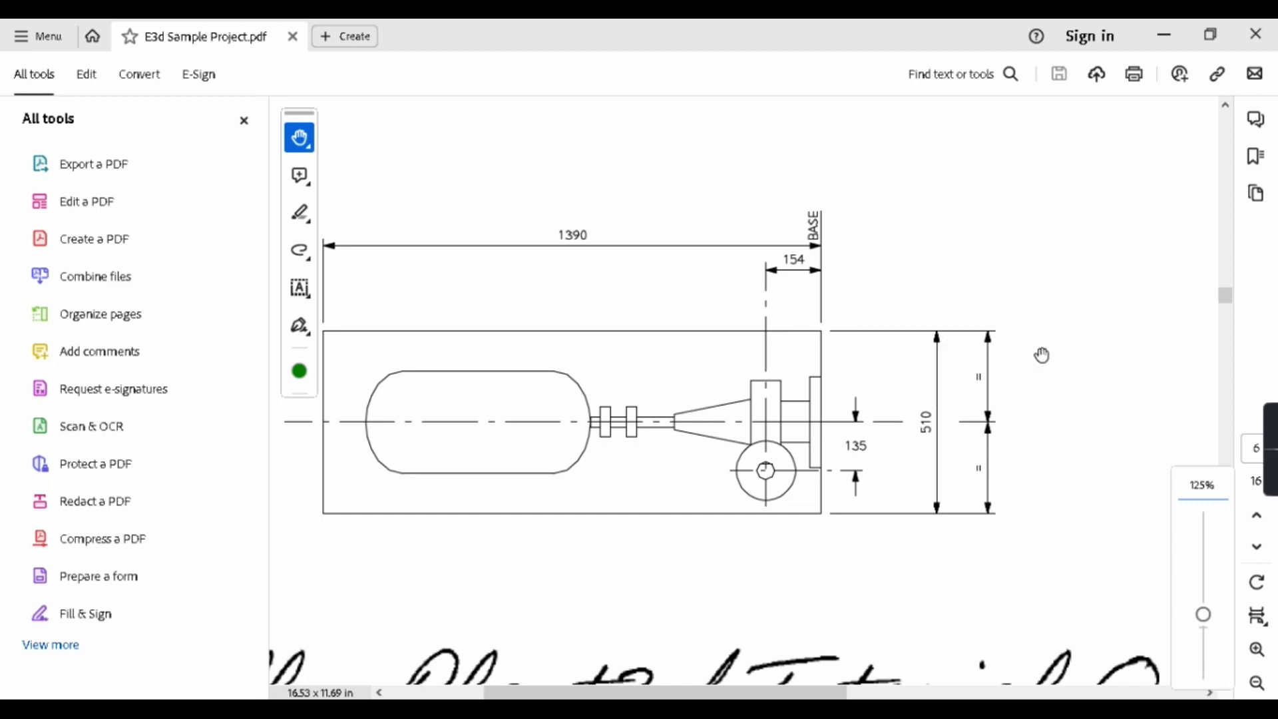
{"action": "left_click", "coordinate": [1164, 35]}
{"action": "left_click_drag", "start_coordinate": [551, 199], "coordinate": [431, 209]}
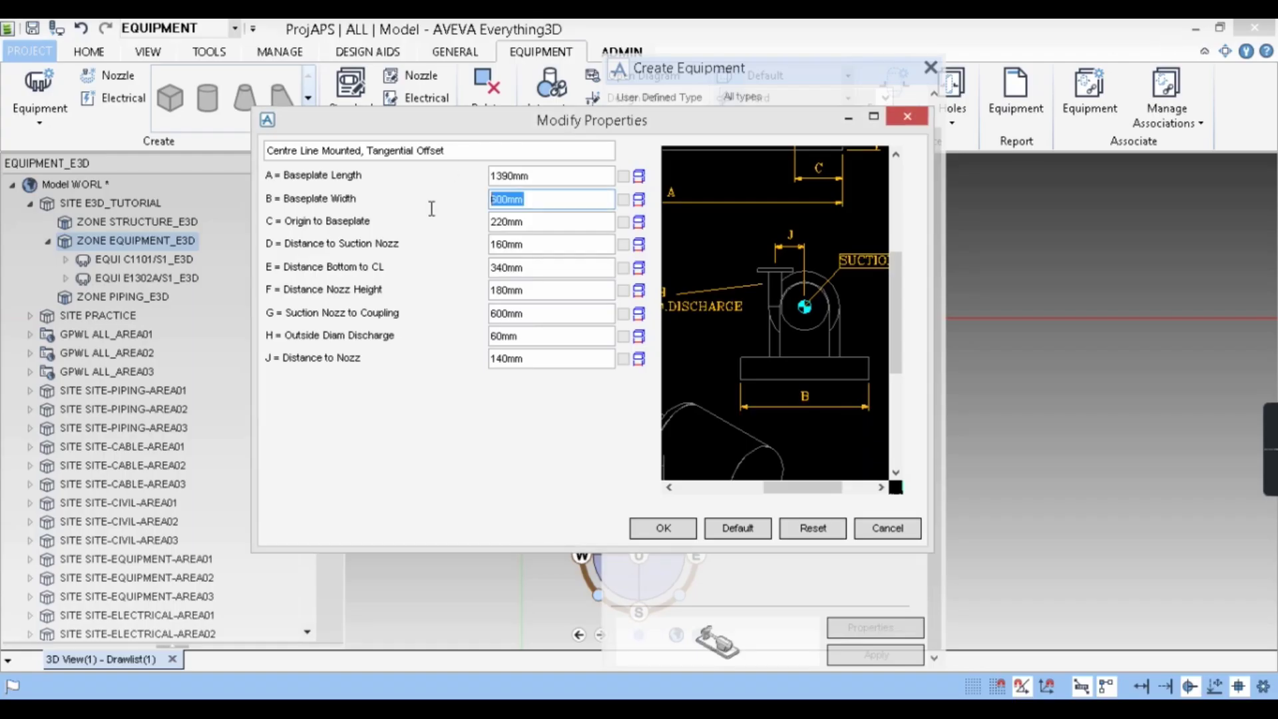
{"action": "type", "text": "510"}
{"action": "key", "text": "Tab"}
{"action": "scroll", "coordinate": [808, 379], "scroll_direction": "down", "scroll_amount": 1}
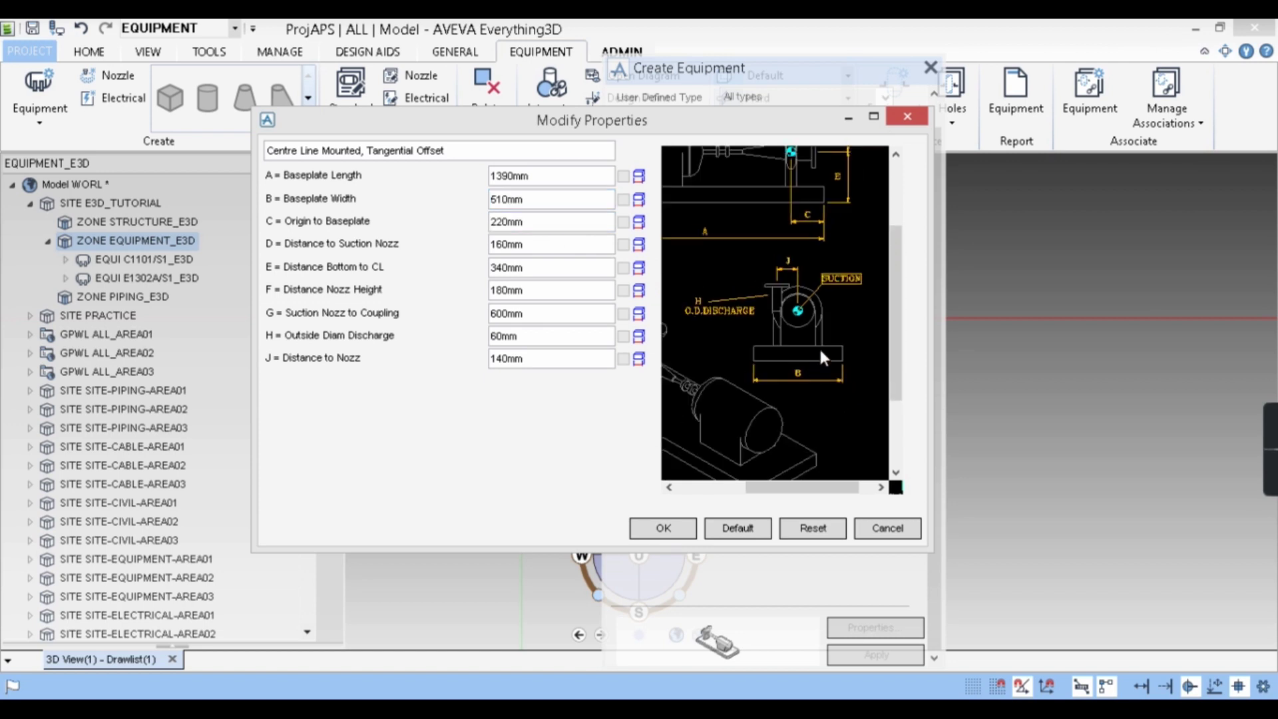
{"action": "scroll", "coordinate": [839, 200], "scroll_direction": "down", "scroll_amount": 2}
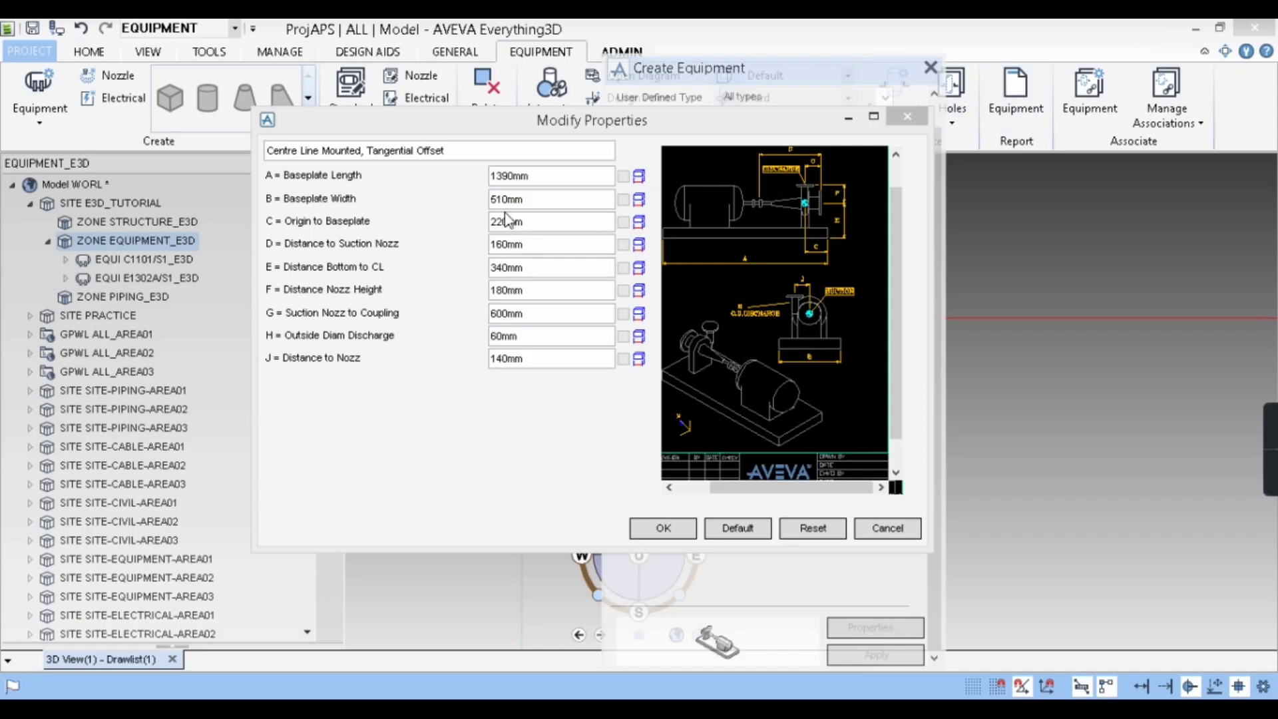
Change C = Origin to Baseplate from 220mm to 154mm.
{"action": "double_click", "coordinate": [516, 221]}
{"action": "type", "text": "16"}
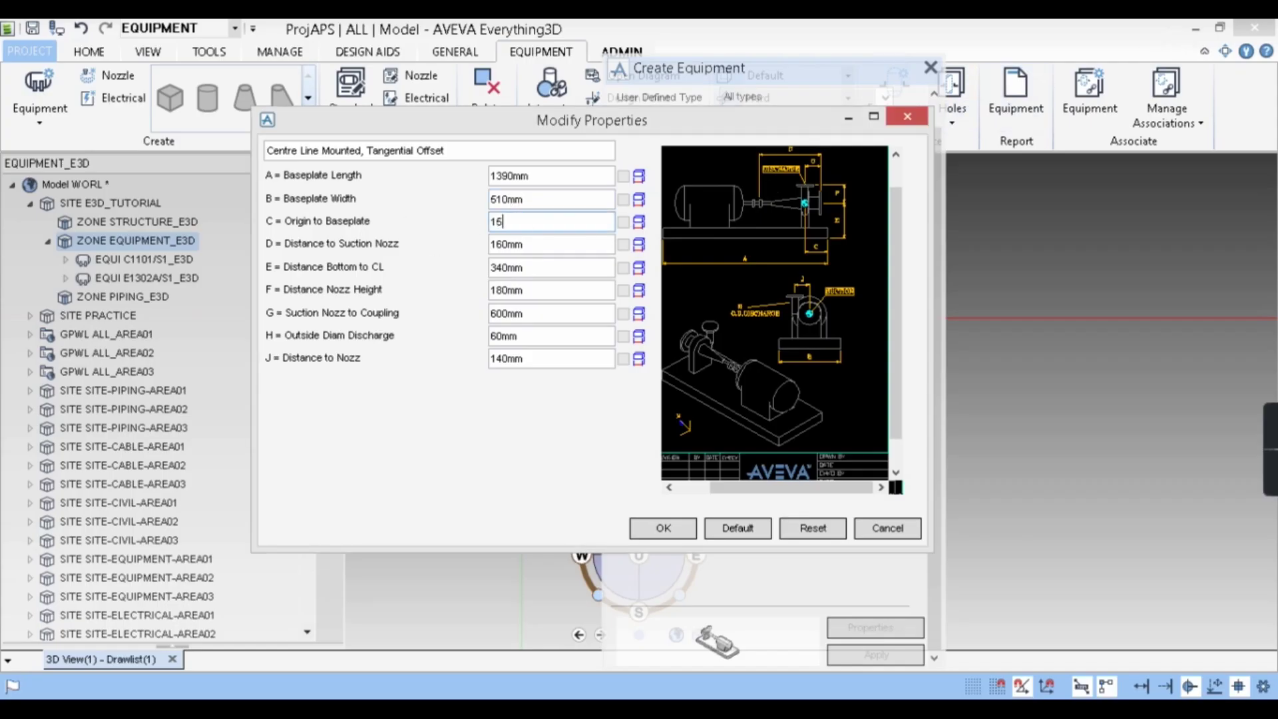
{"action": "left_click", "coordinate": [524, 245]}
Compare the suction nozzle with the PDF, then change D from 160mm to 155mm.
{"action": "left_click", "coordinate": [829, 229]}
{"action": "scroll", "coordinate": [896, 286], "scroll_direction": "up", "scroll_amount": 3}
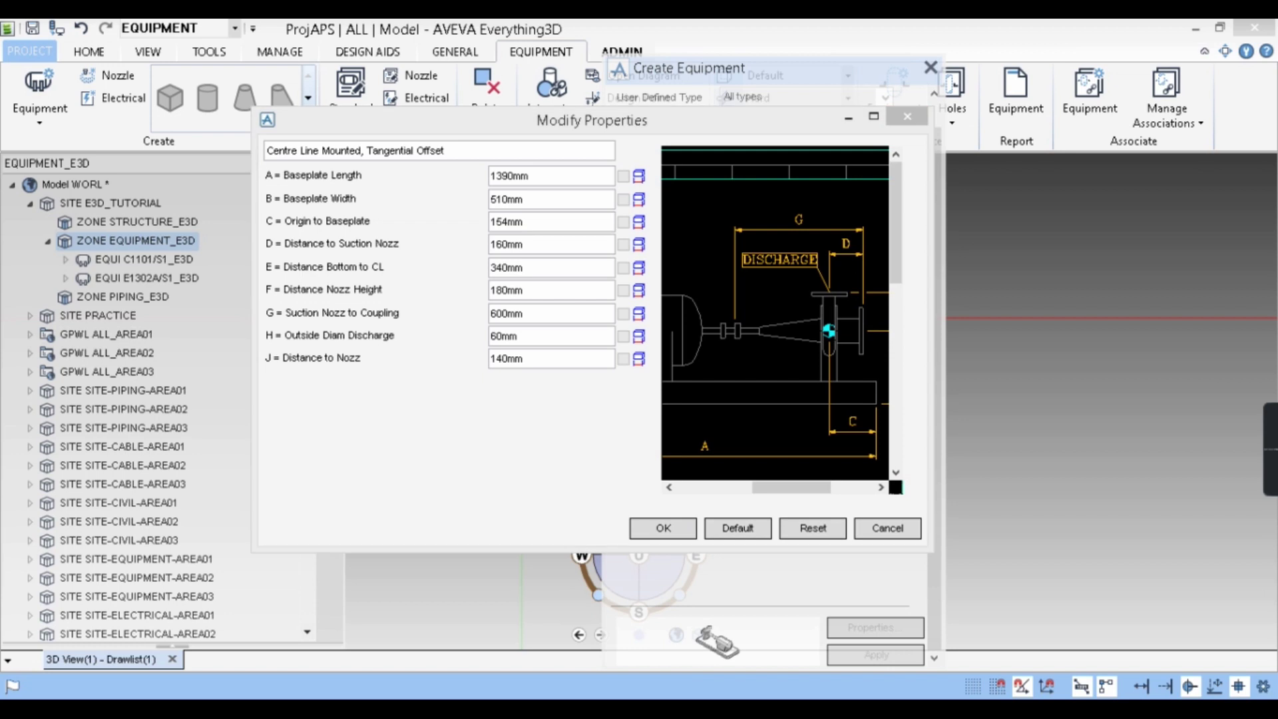
{"action": "left_click", "coordinate": [426, 665]}
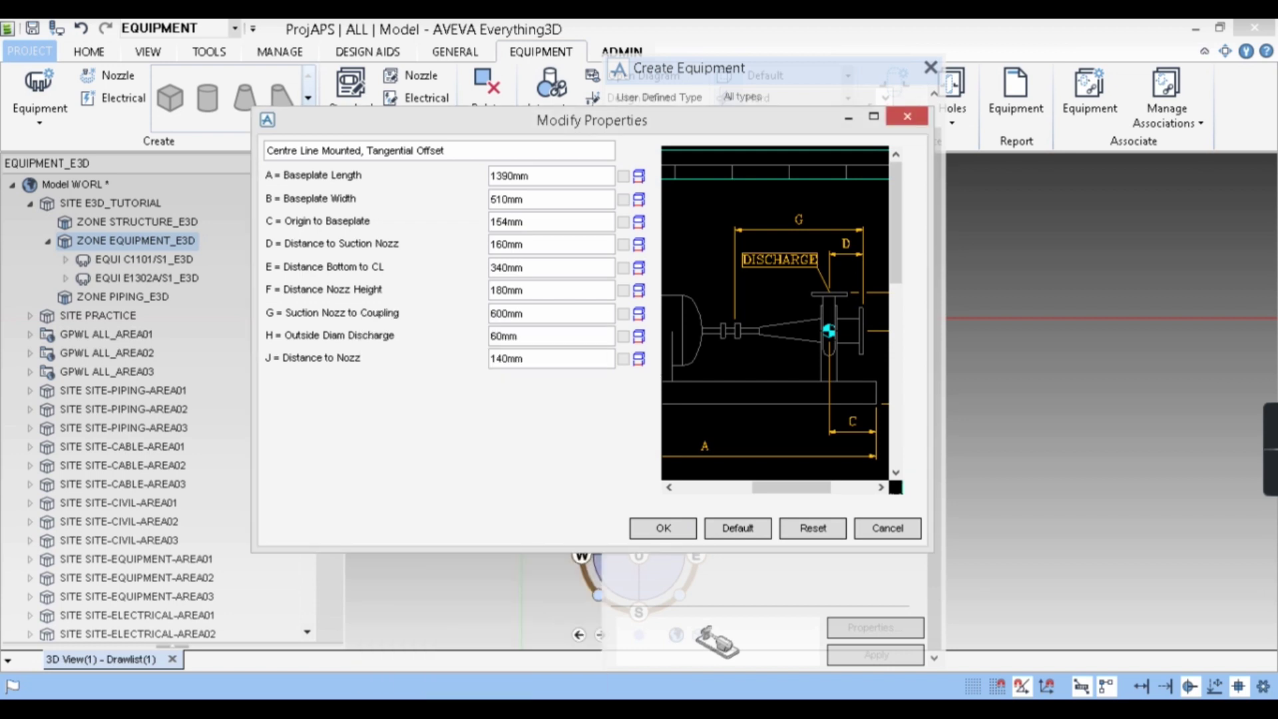
{"action": "scroll", "coordinate": [757, 339], "scroll_direction": "down", "scroll_amount": 3}
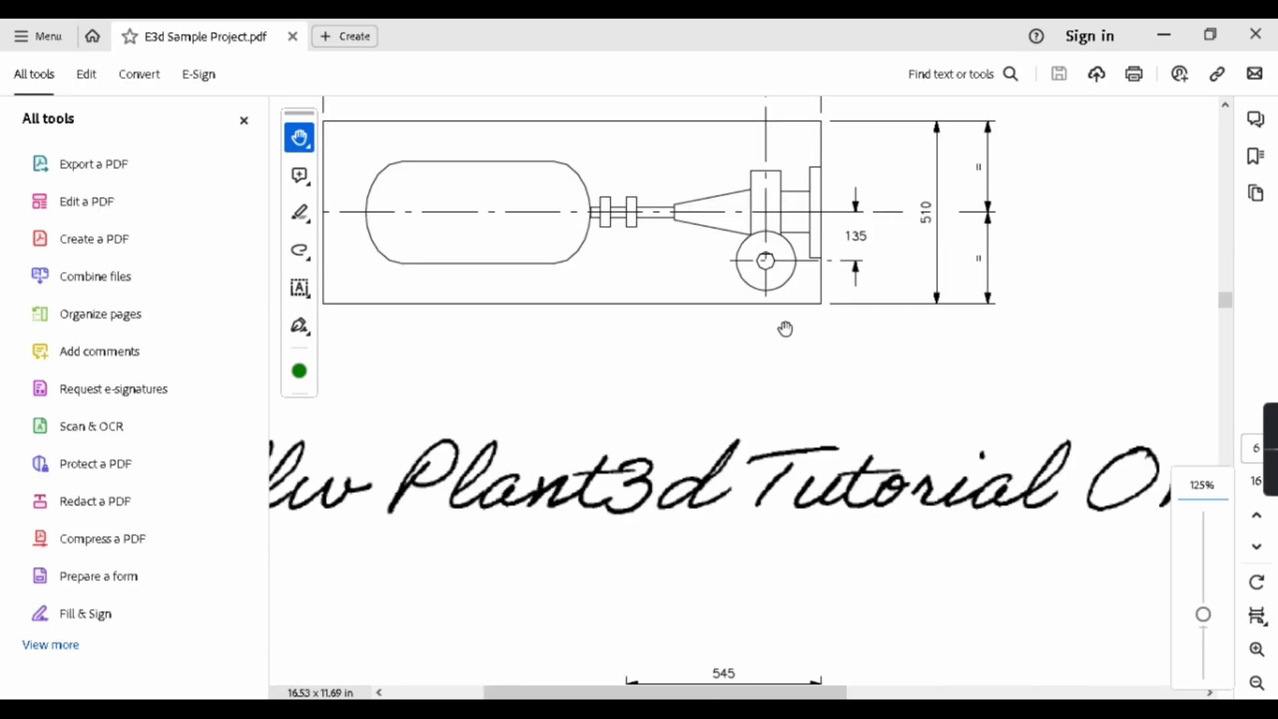
{"action": "scroll", "coordinate": [785, 329], "scroll_direction": "down", "scroll_amount": 3, "text": "ctrl"}
{"action": "scroll", "coordinate": [772, 443], "scroll_direction": "down", "scroll_amount": 2}
{"action": "scroll", "coordinate": [686, 486], "scroll_direction": "up", "scroll_amount": 3, "text": "ctrl"}
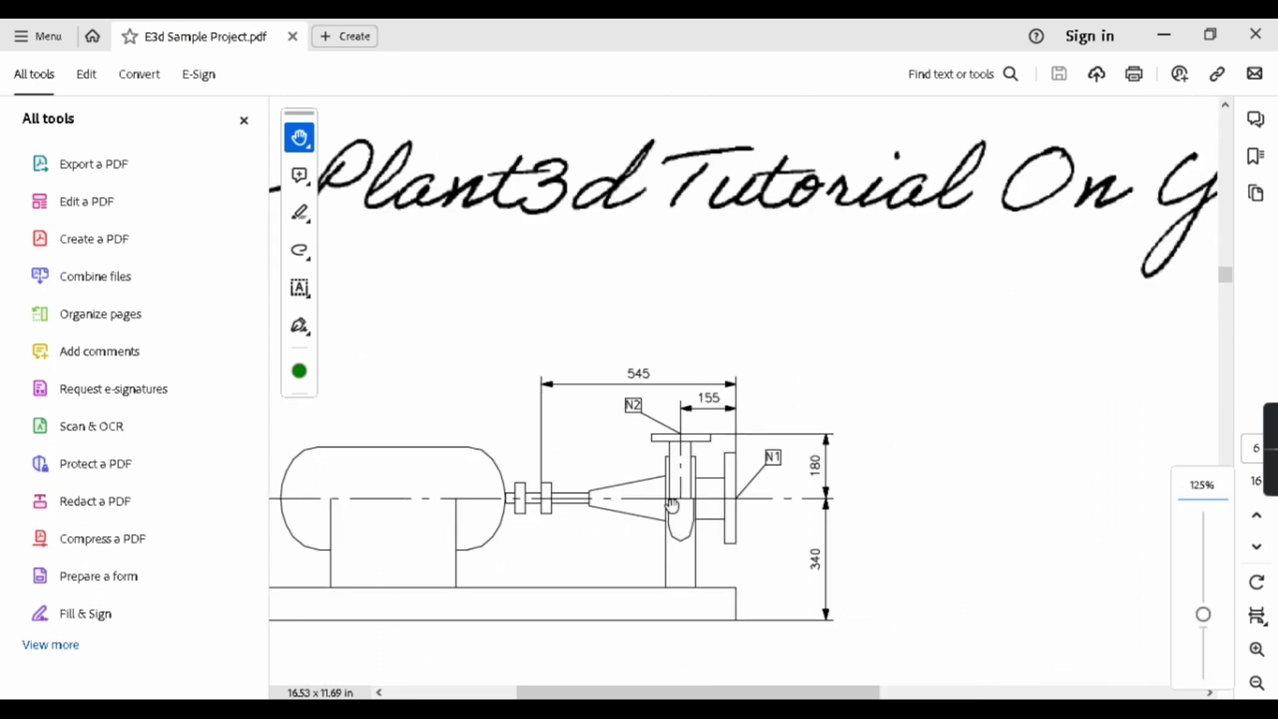
{"action": "scroll", "coordinate": [671, 506], "scroll_direction": "up", "scroll_amount": 1, "text": "ctrl"}
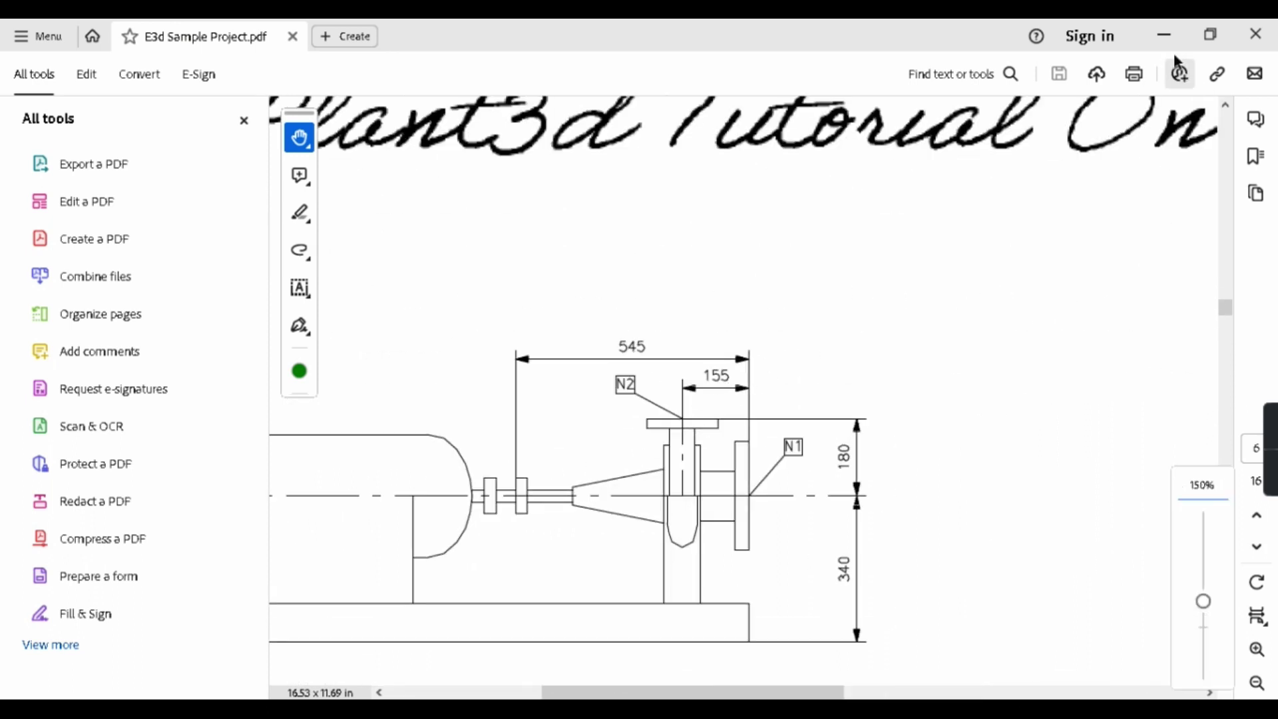
{"action": "left_click", "coordinate": [1164, 35]}
{"action": "double_click", "coordinate": [539, 244]}
{"action": "type", "text": "155"}
{"action": "key", "text": "Tab"}
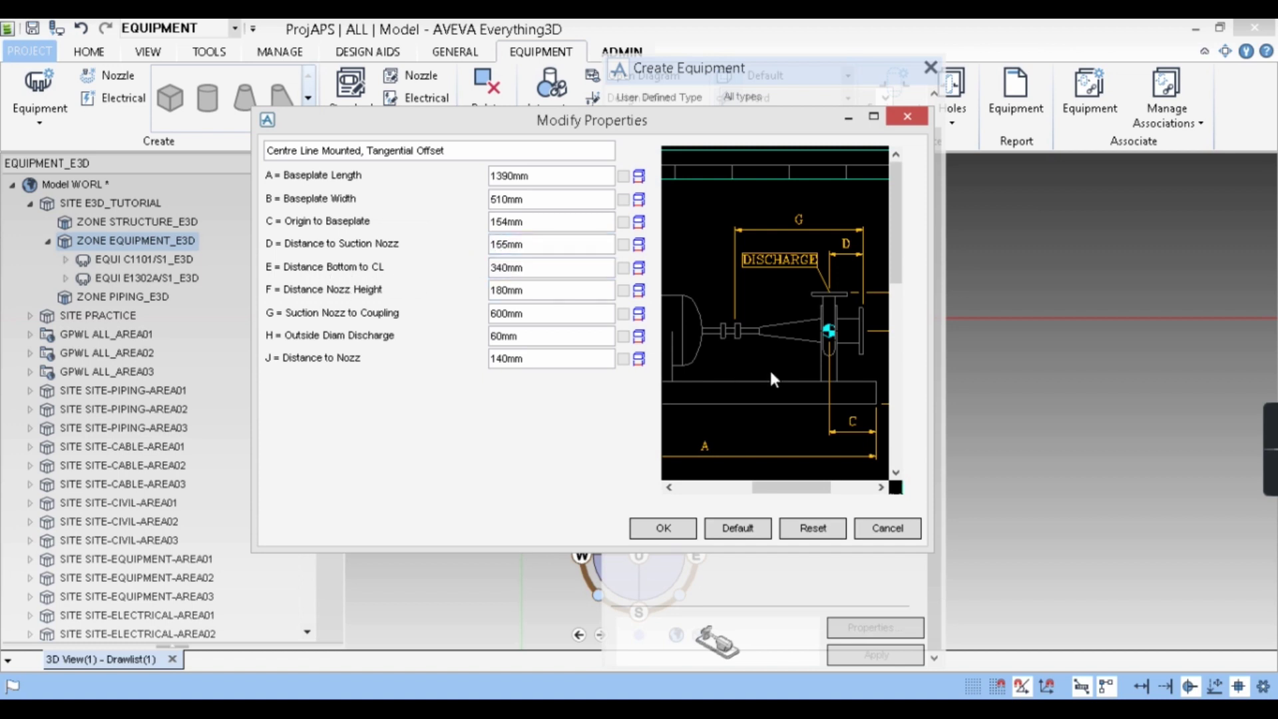
Cross-check the 340mm bottom-to-CL and 180mm nozzle height against the PDF.
{"action": "scroll", "coordinate": [758, 357], "scroll_direction": "down", "scroll_amount": 2}
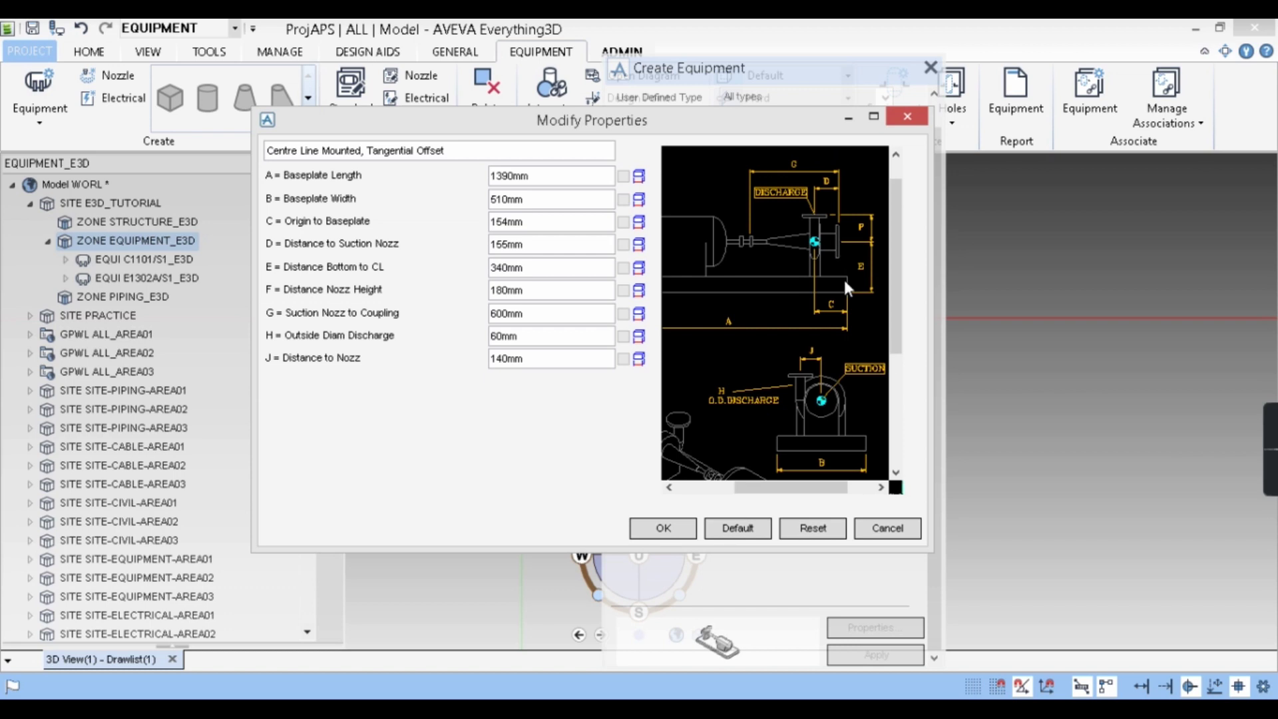
{"action": "key", "text": "alt+Tab"}
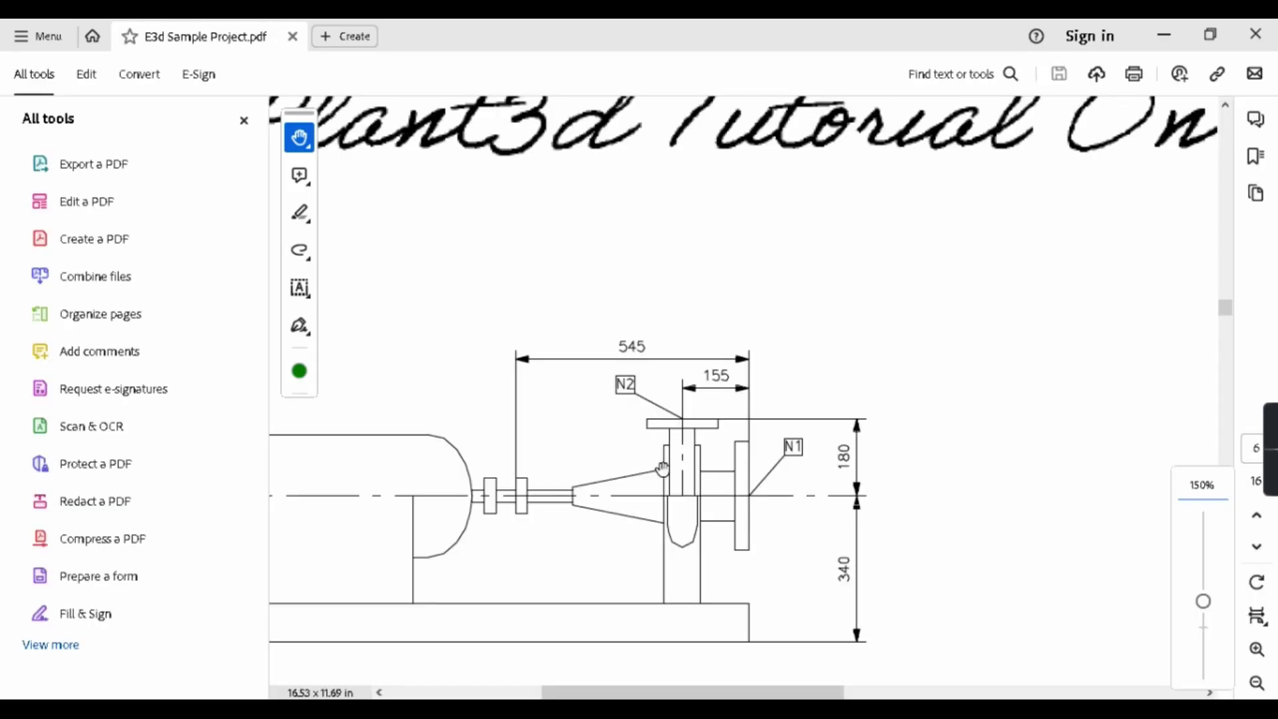
{"action": "left_click", "coordinate": [1170, 38]}
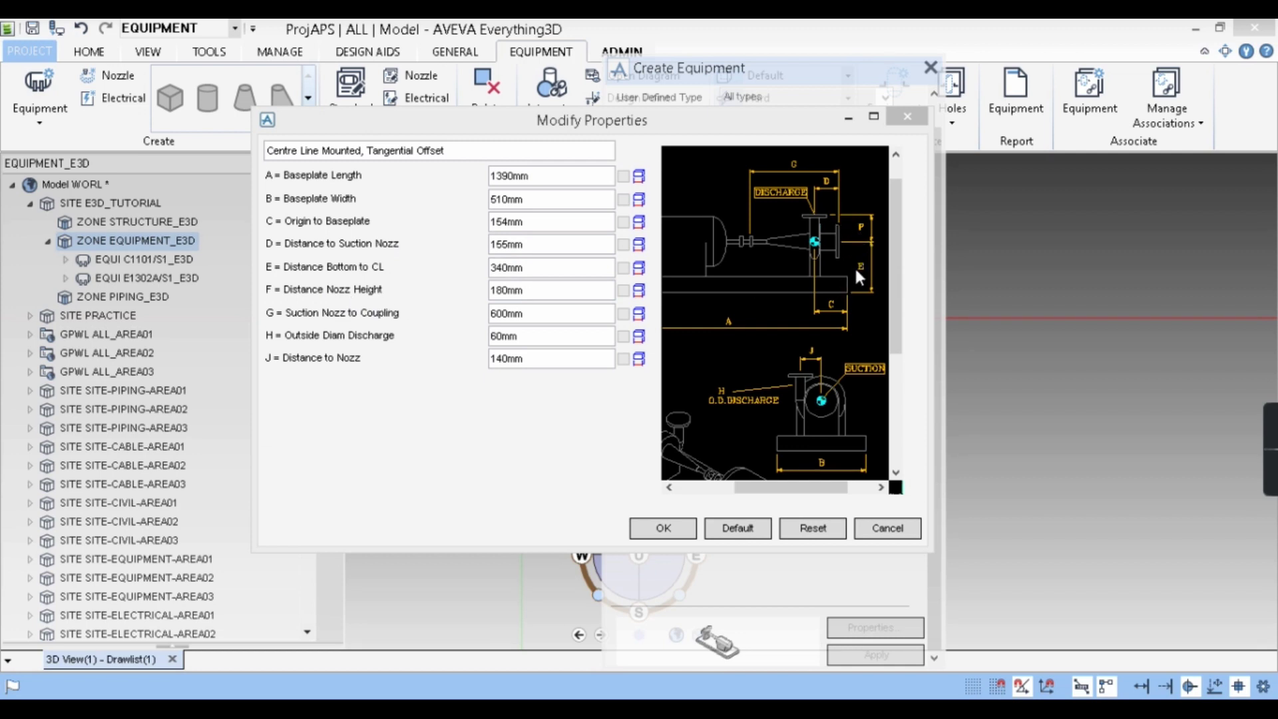
{"action": "key", "text": "alt+Tab"}
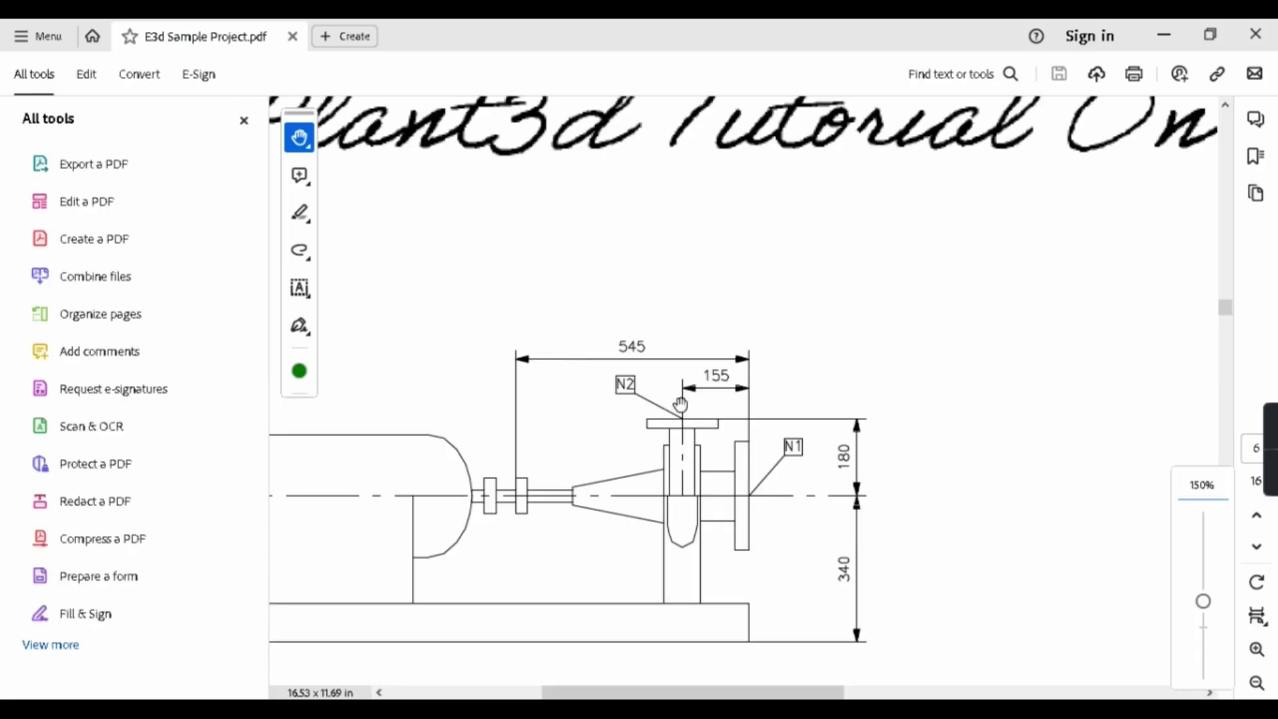
{"action": "left_click", "coordinate": [1163, 34]}
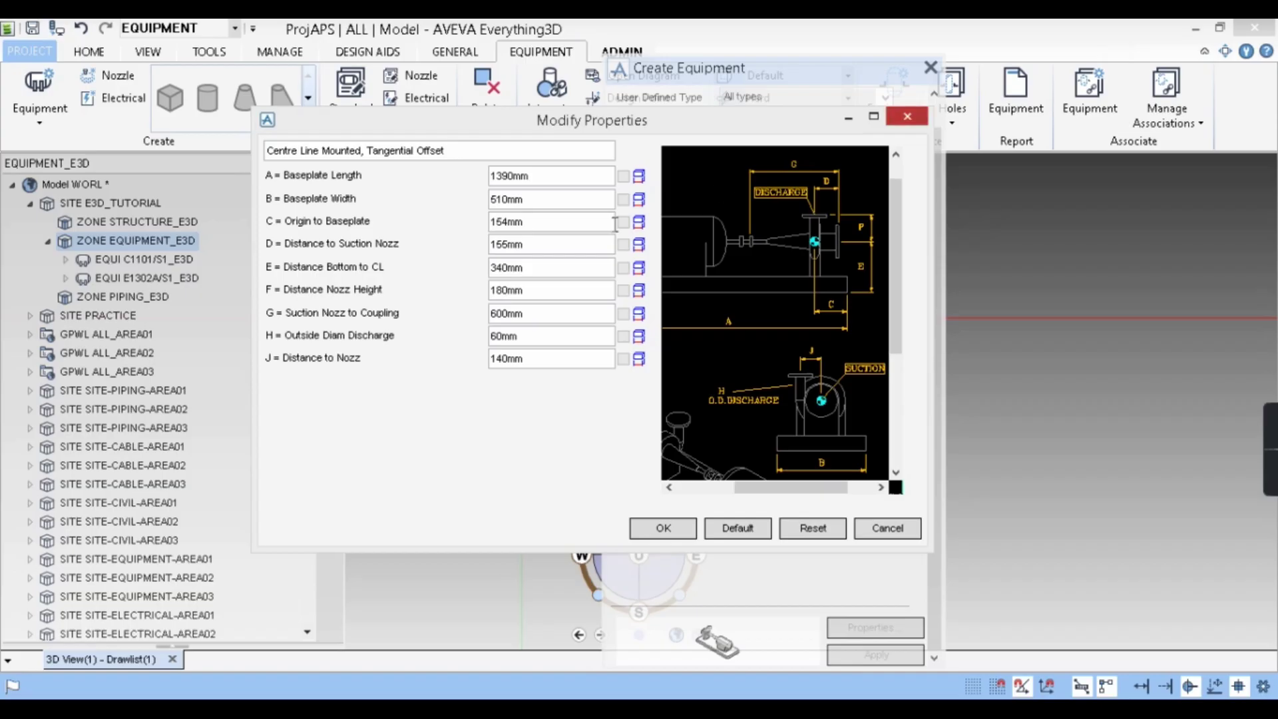
{"action": "left_click", "coordinate": [552, 291]}
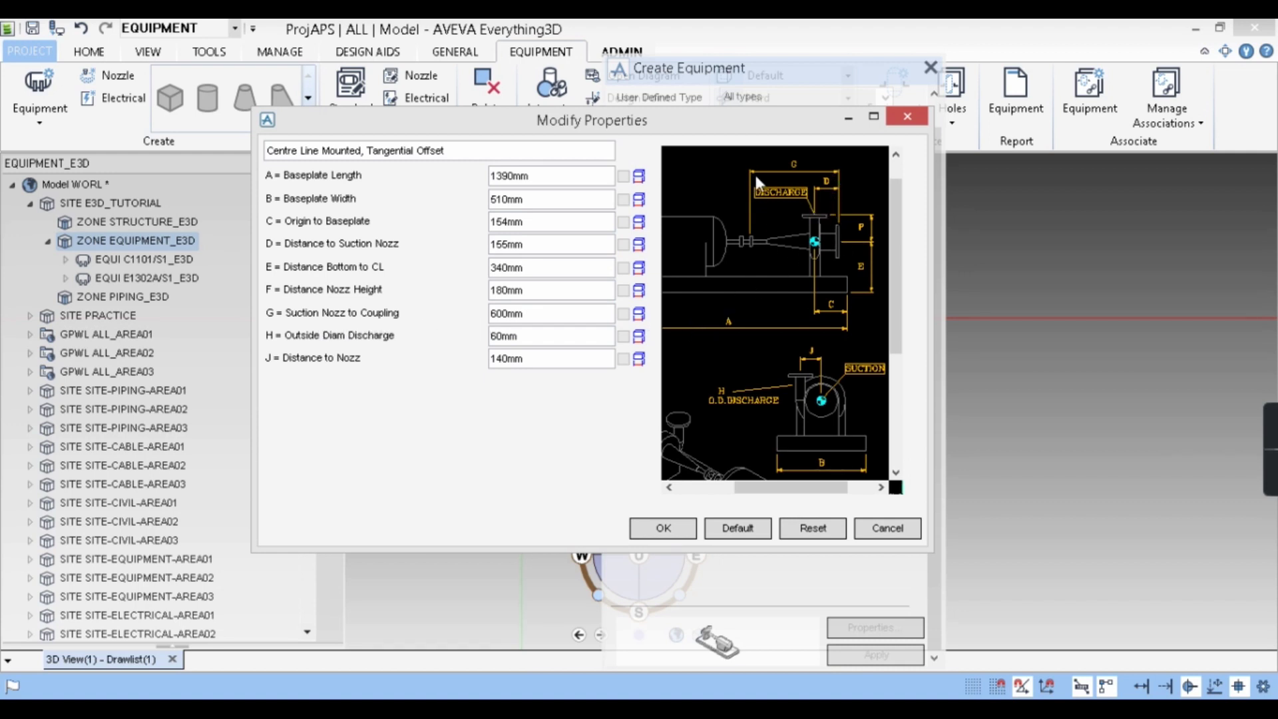
{"action": "key", "text": "alt+Tab"}
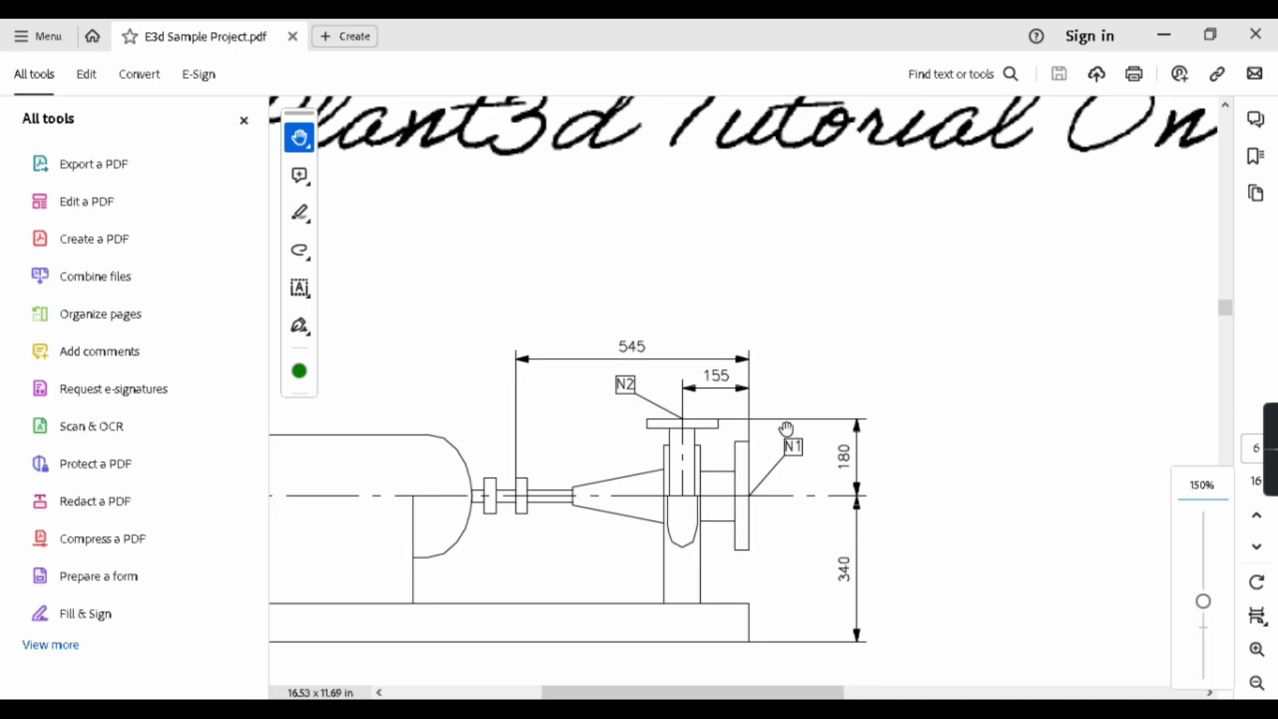
{"action": "scroll", "coordinate": [676, 390], "scroll_direction": "down", "scroll_amount": 3}
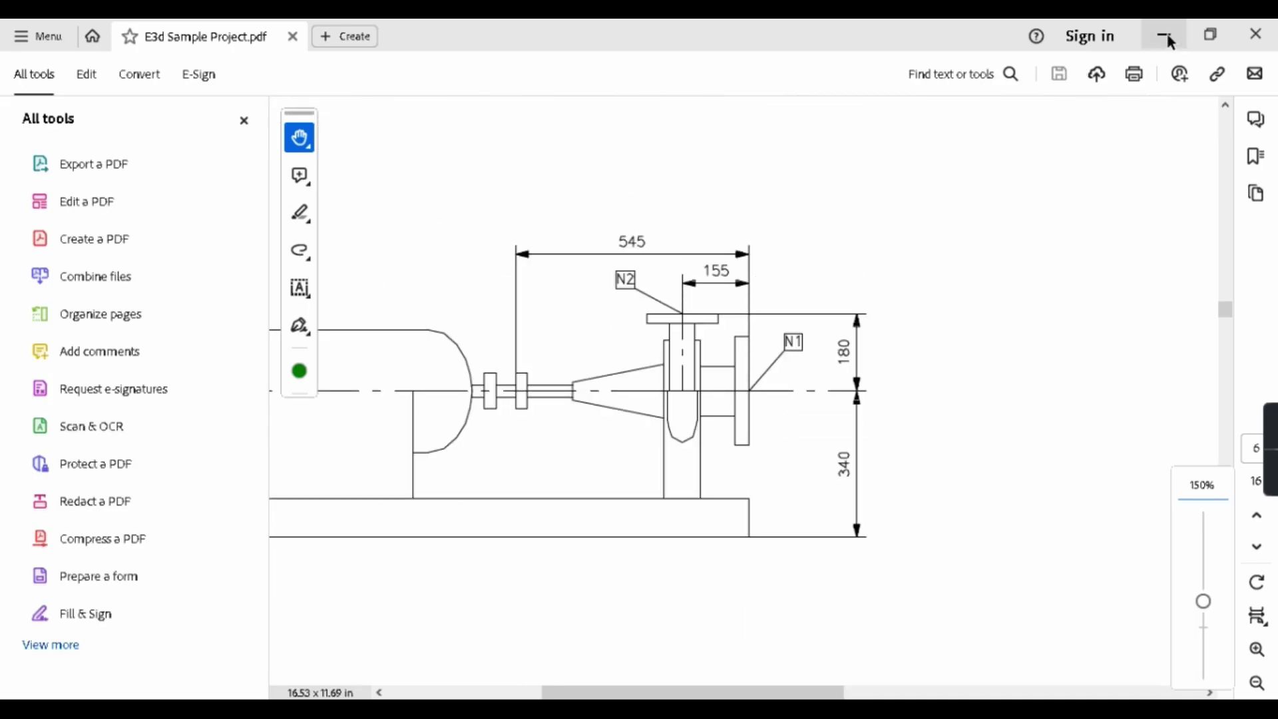
Change G = Suction Nozz to Coupling from 600mm to 545mm.
{"action": "left_click", "coordinate": [1164, 36]}
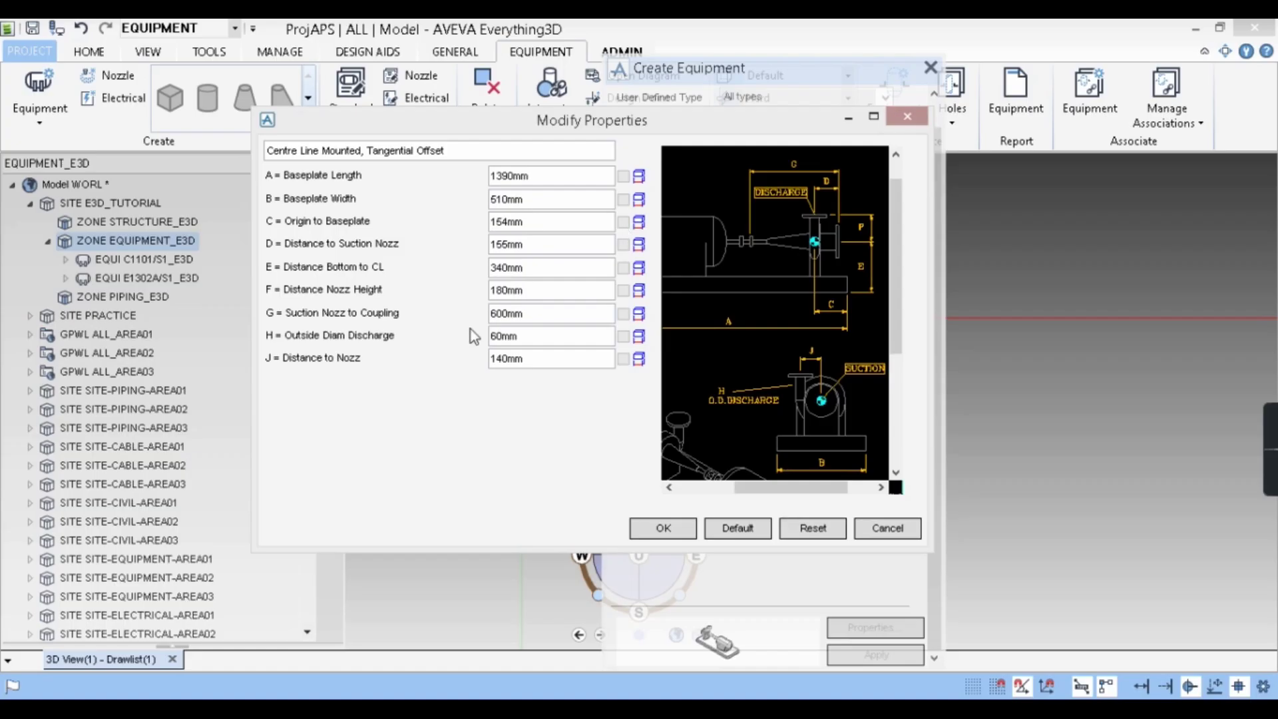
{"action": "double_click", "coordinate": [526, 312]}
{"action": "type", "text": "545"}
{"action": "left_click", "coordinate": [533, 337]}
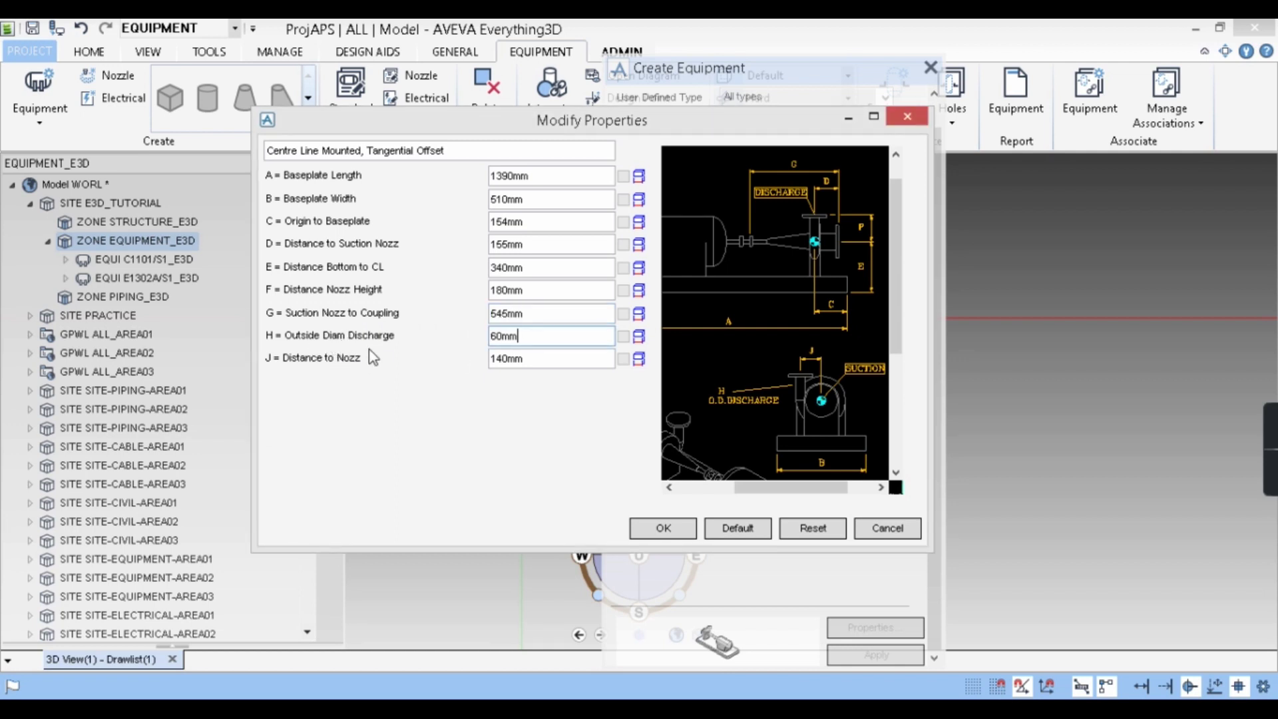
Pan and zoom the PDF to the pump views and the title block nozzle notes.
{"action": "scroll", "coordinate": [759, 357], "scroll_direction": "up", "scroll_amount": 3}
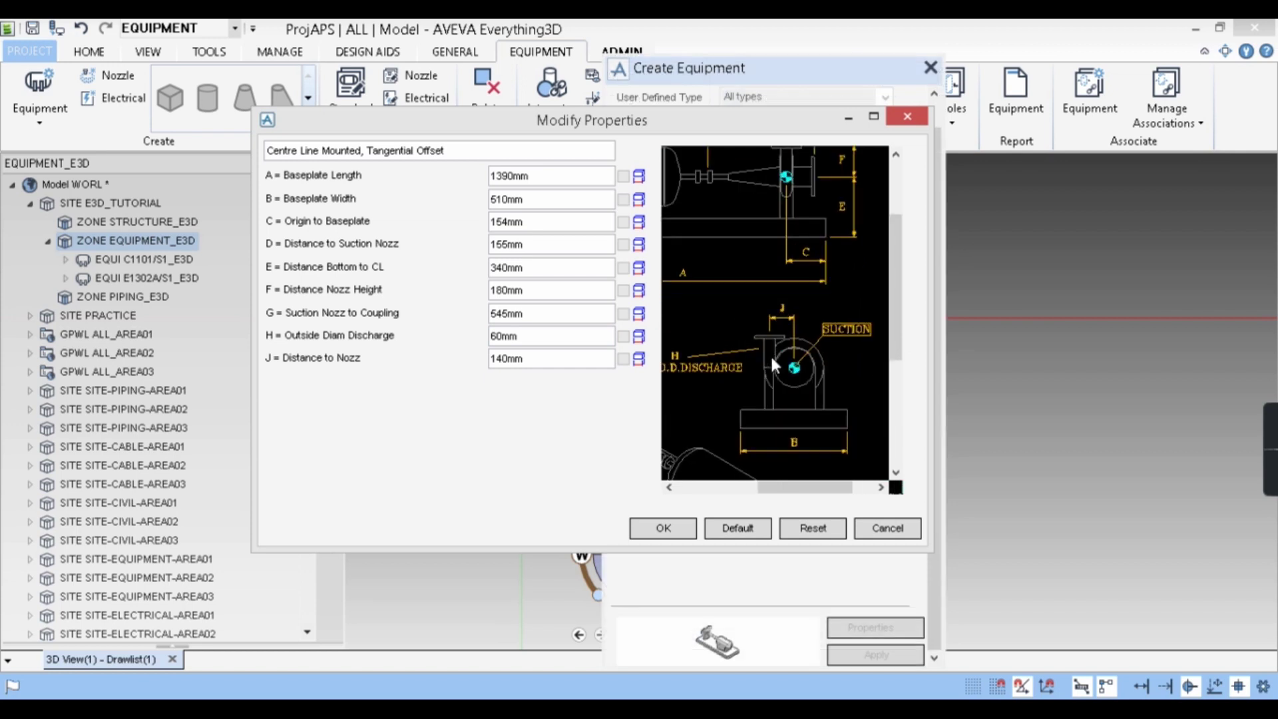
{"action": "left_click_drag", "start_coordinate": [773, 489], "coordinate": [747, 496]}
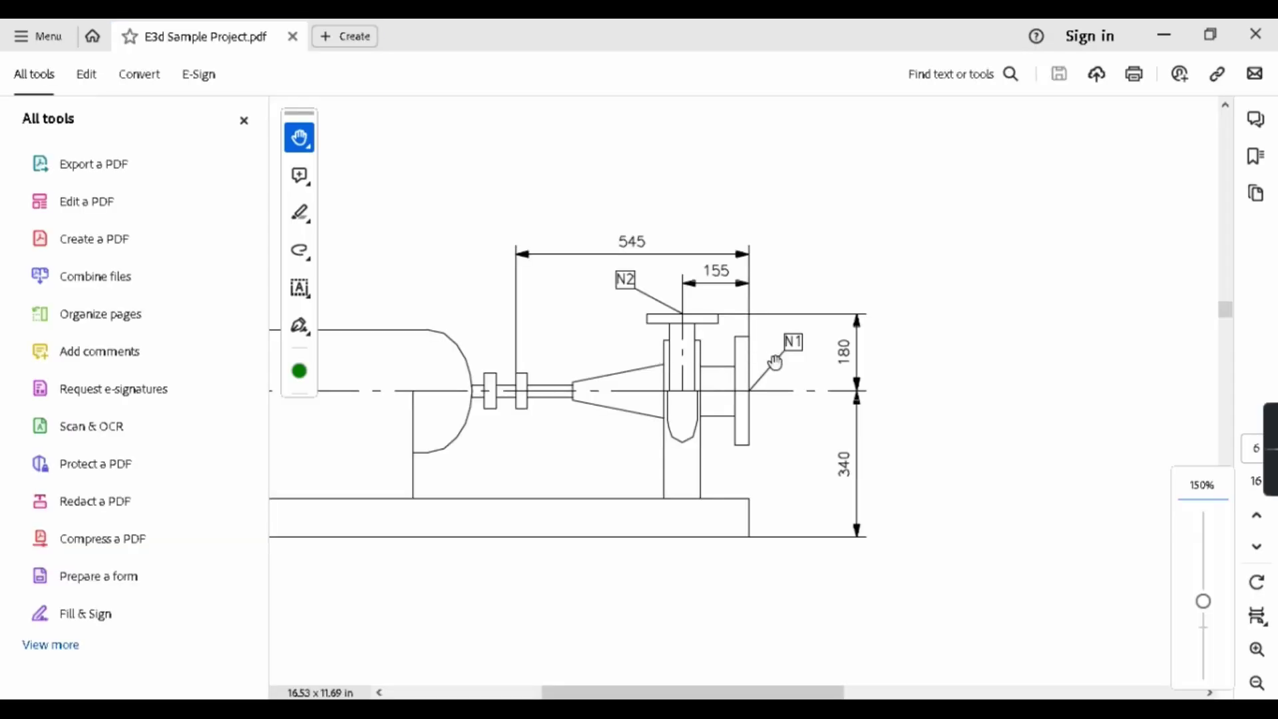
{"action": "scroll", "coordinate": [691, 353], "scroll_direction": "down", "scroll_amount": 5}
{"action": "scroll", "coordinate": [691, 353], "scroll_direction": "down", "scroll_amount": 3, "text": "ctrl"}
{"action": "left_click_drag", "start_coordinate": [942, 265], "coordinate": [670, 508]}
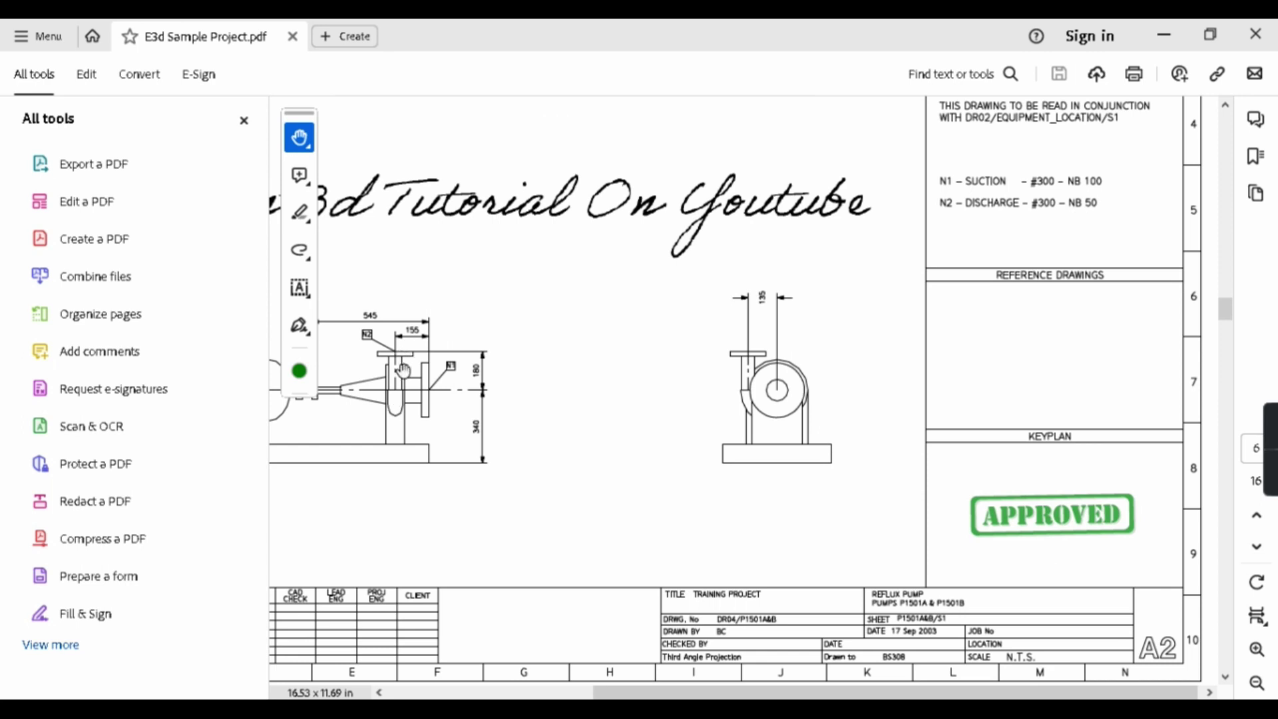
{"action": "scroll", "coordinate": [1104, 208], "scroll_direction": "up", "scroll_amount": 2, "text": "ctrl"}
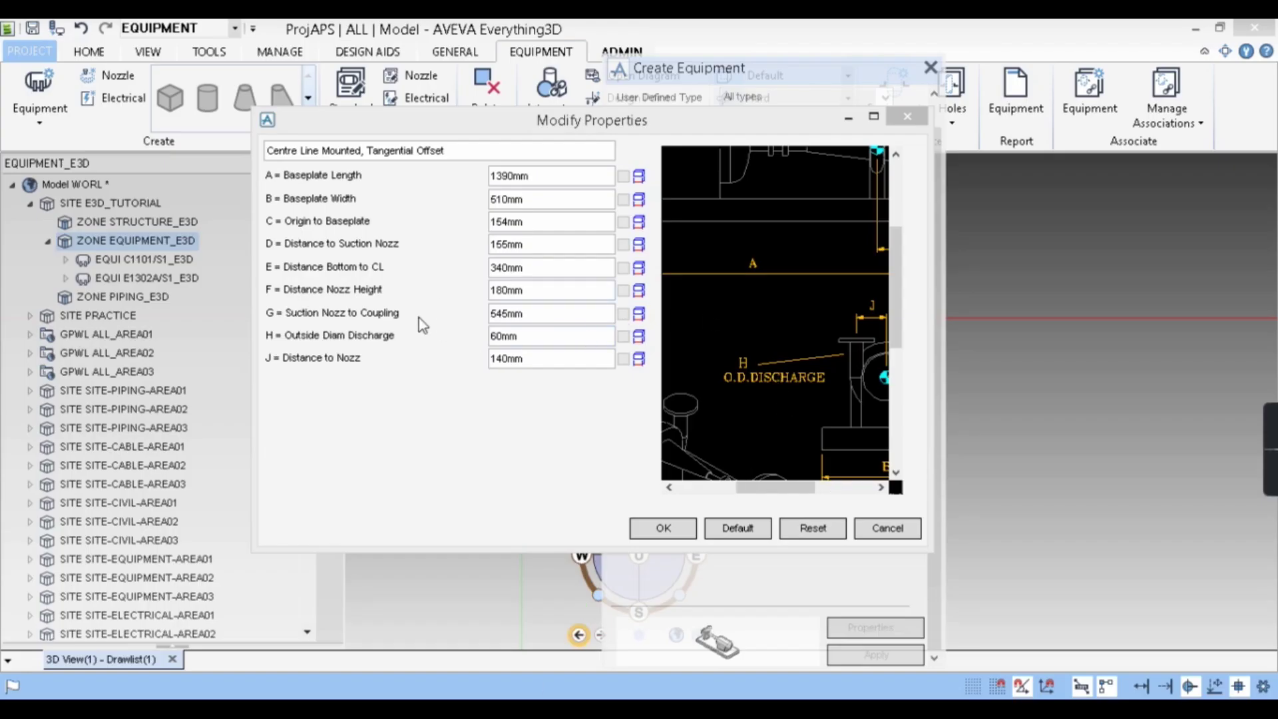
Set the Outside Diam Discharge to 60.3mm.
{"action": "double_click", "coordinate": [528, 335]}
{"action": "type", "text": "60.3"}
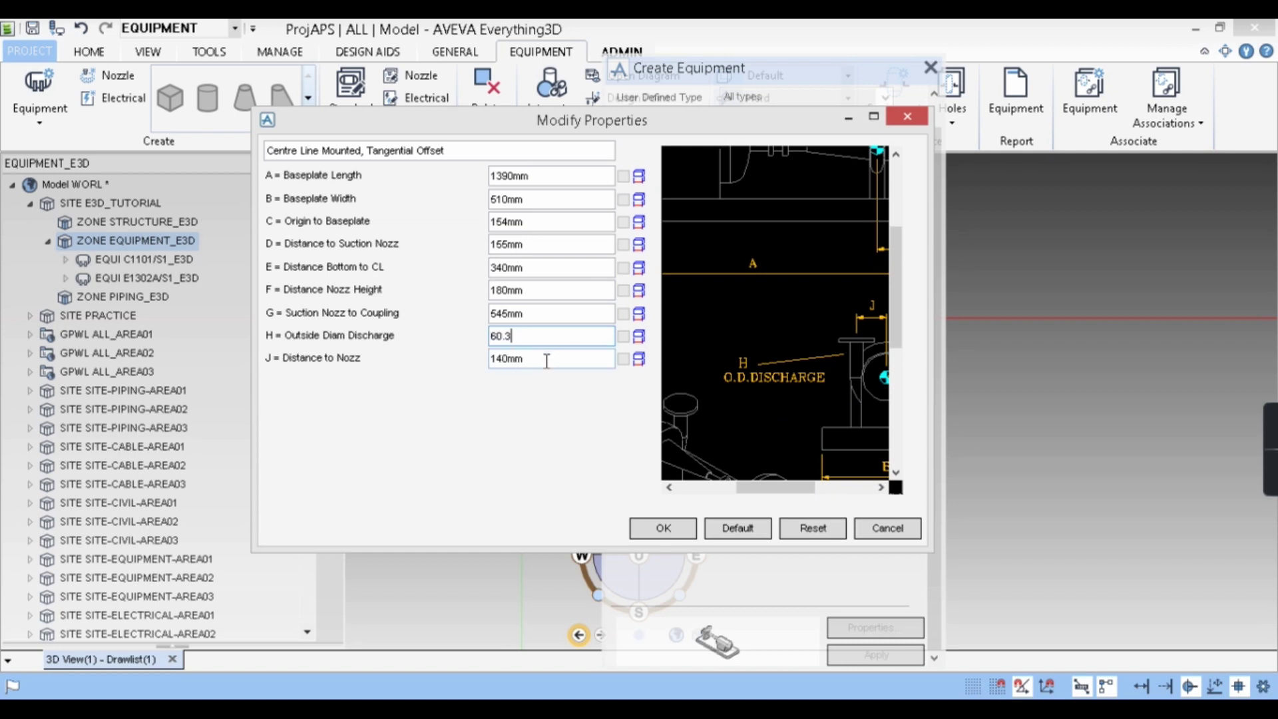
{"action": "left_click", "coordinate": [733, 357]}
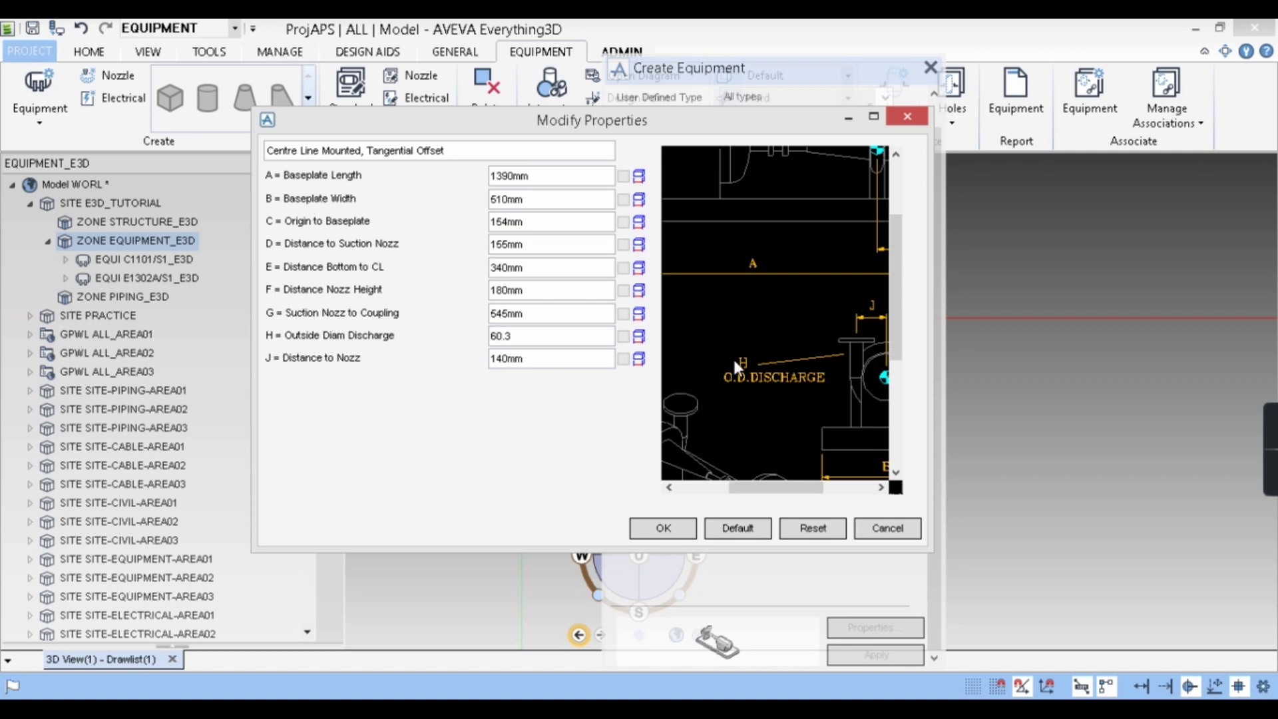
Change J = Distance to Nozz from 140mm to 135mm and accept the properties with OK.
{"action": "left_click", "coordinate": [849, 246]}
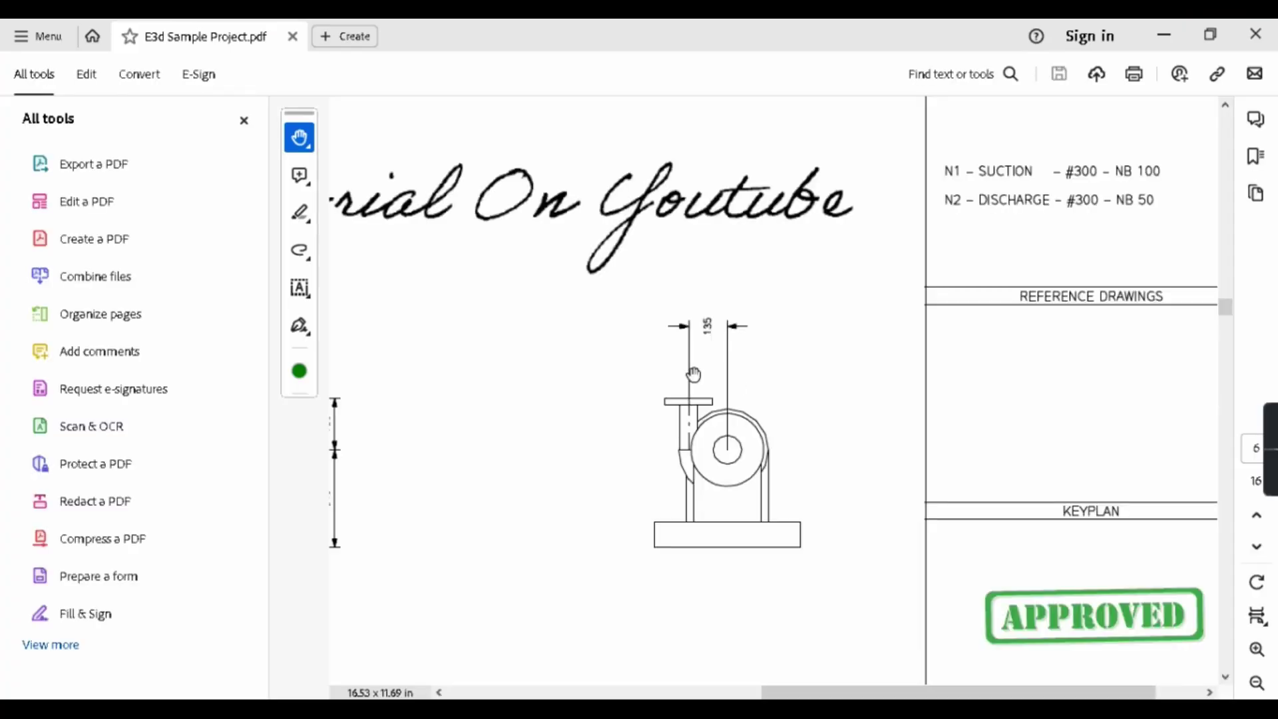
{"action": "scroll", "coordinate": [752, 336], "scroll_direction": "down", "scroll_amount": 10}
{"action": "scroll", "coordinate": [760, 340], "scroll_direction": "up", "scroll_amount": 10}
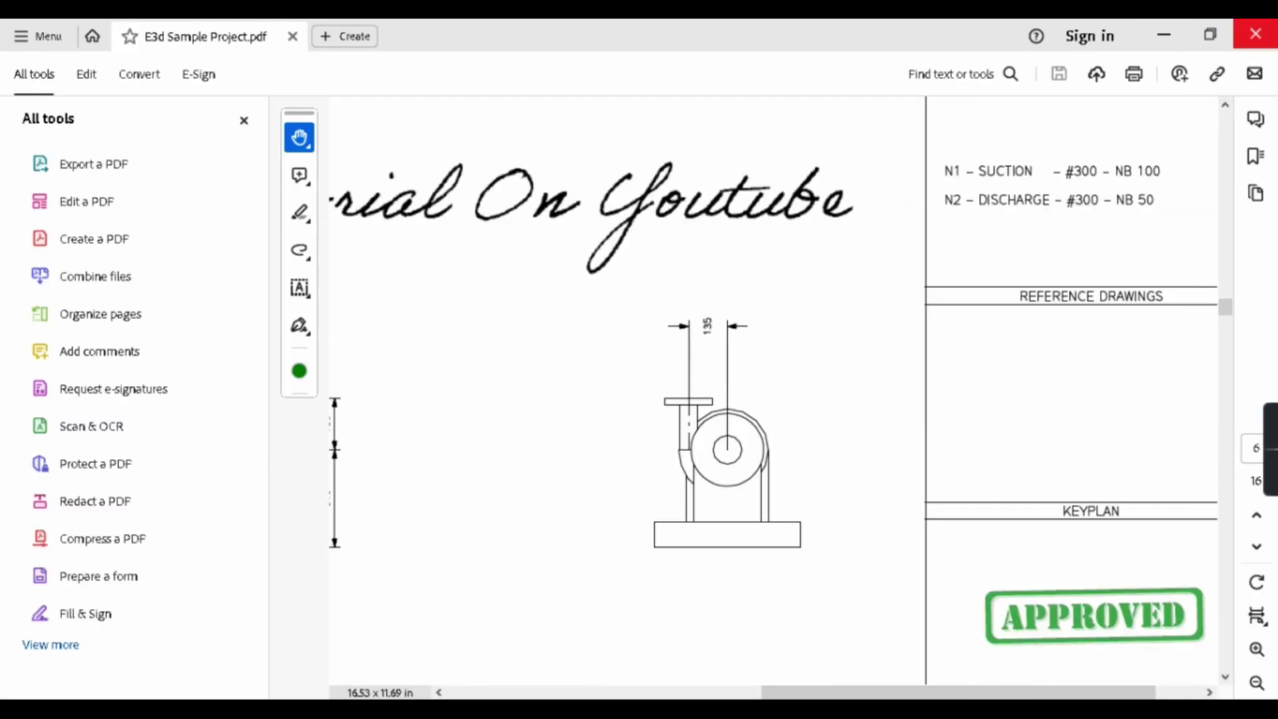
{"action": "left_click", "coordinate": [1165, 36]}
{"action": "left_click_drag", "start_coordinate": [542, 359], "coordinate": [458, 362]}
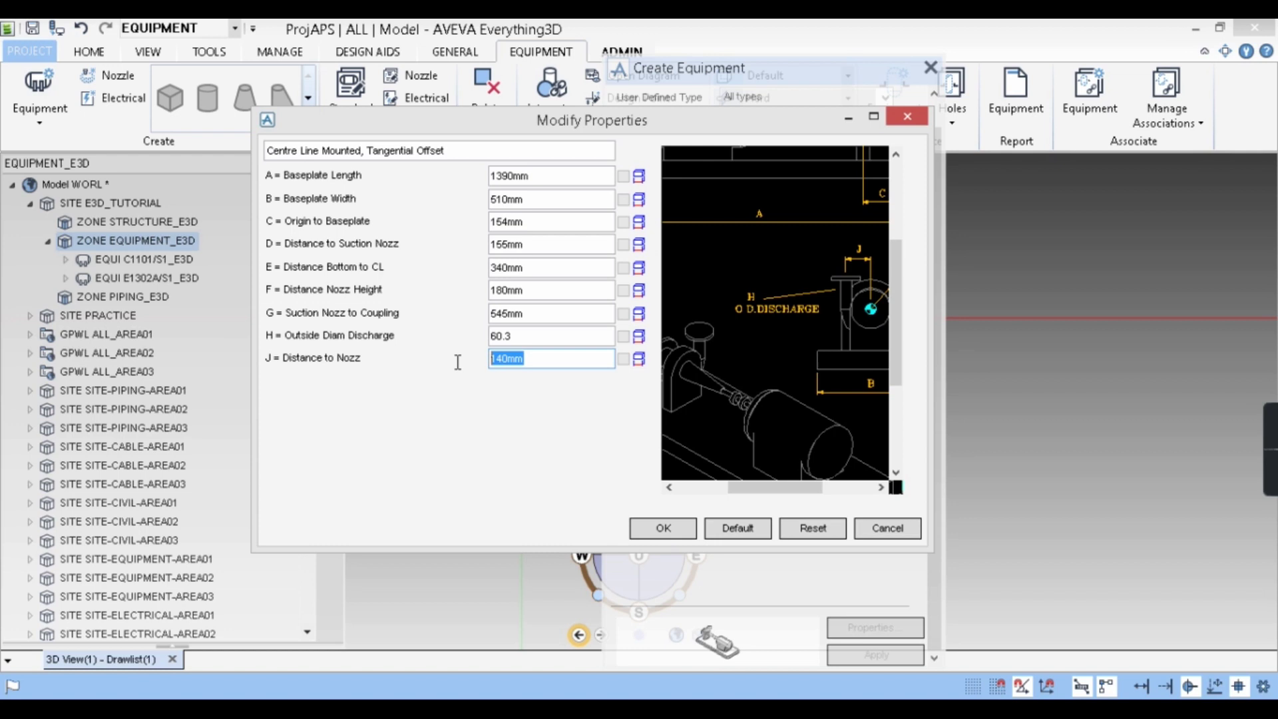
{"action": "type", "text": "135"}
{"action": "key", "text": "Return"}
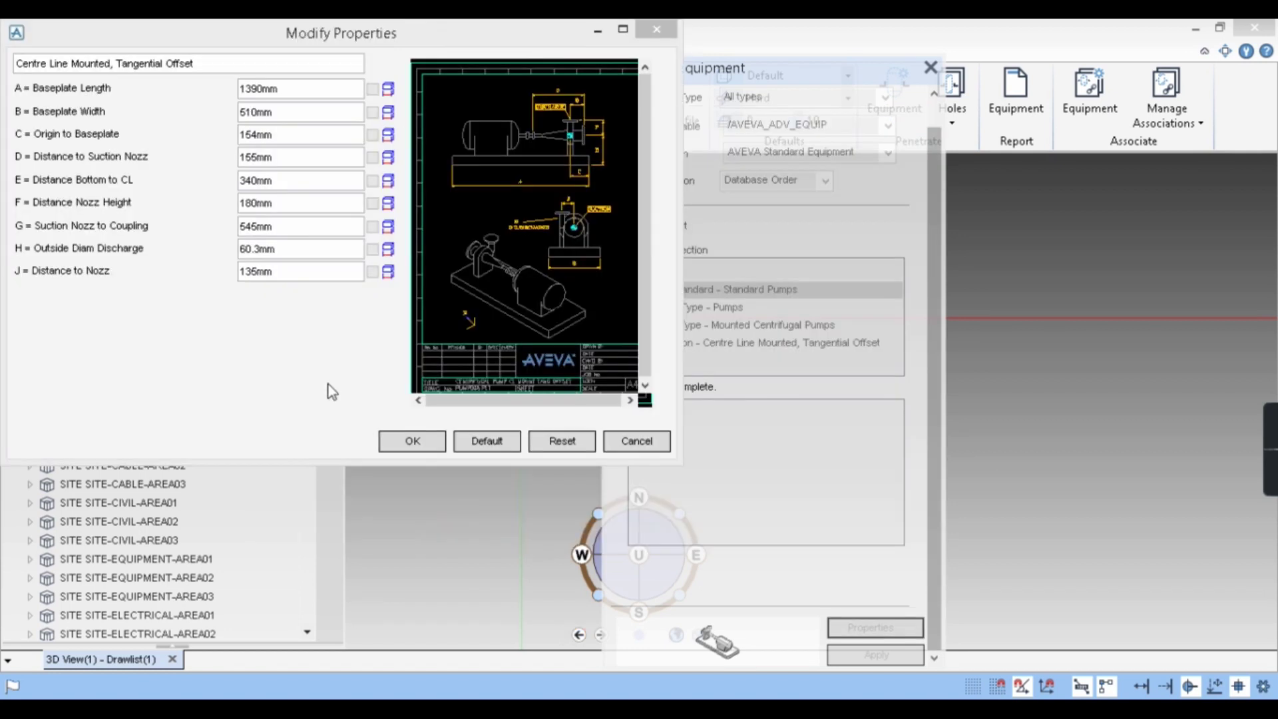
{"action": "left_click", "coordinate": [412, 440]}
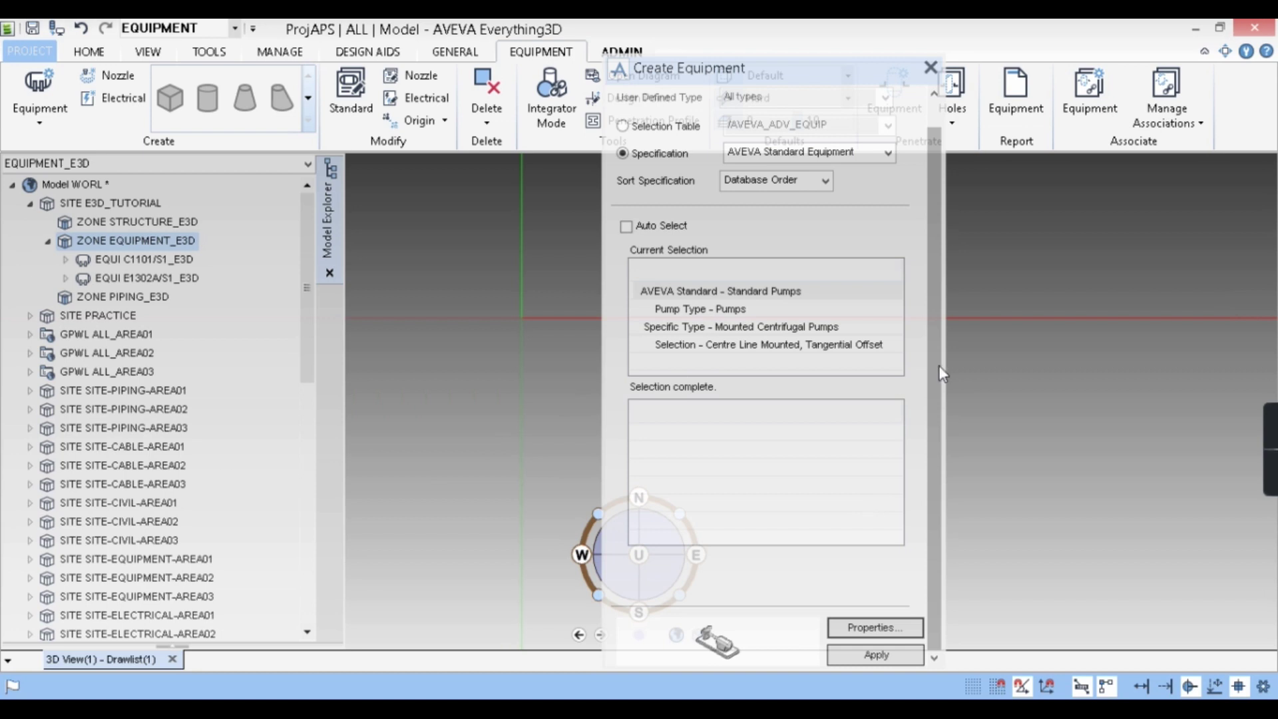
Create pump P1501A/S1_E3D from the chosen template and dock the creation panels aside.
{"action": "left_click", "coordinate": [869, 658]}
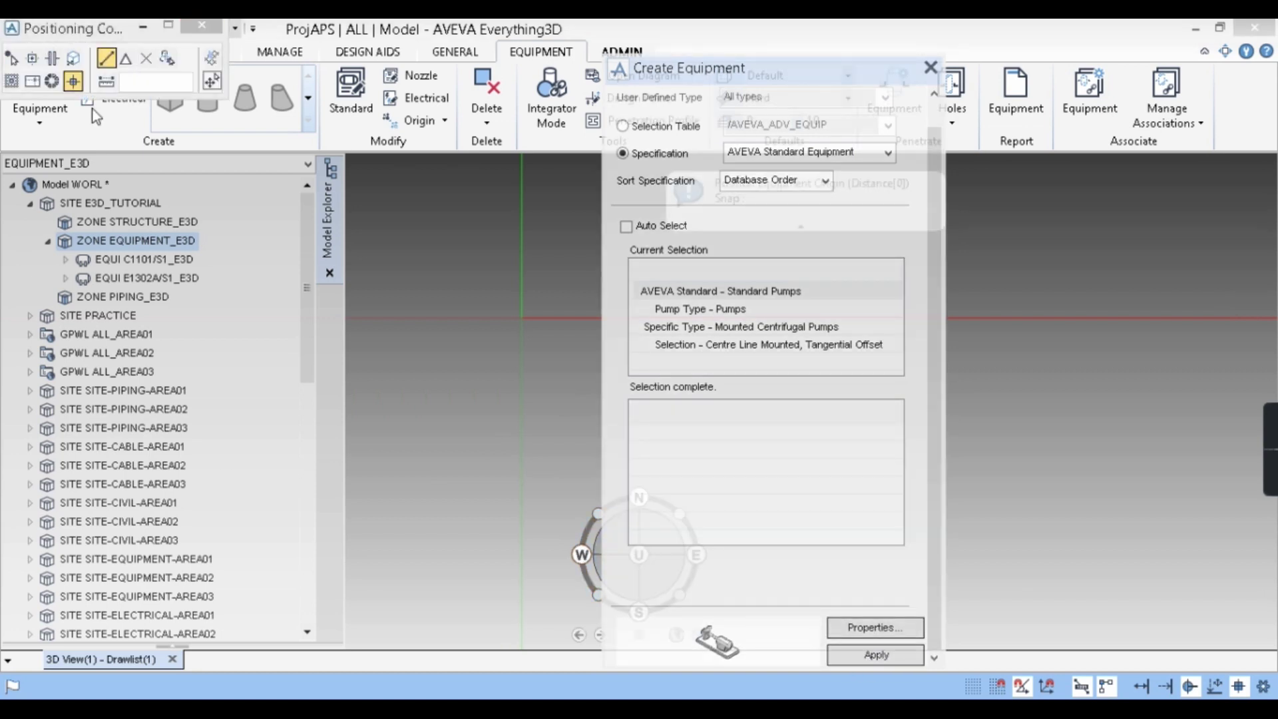
{"action": "left_click_drag", "start_coordinate": [701, 86], "coordinate": [1060, 102]}
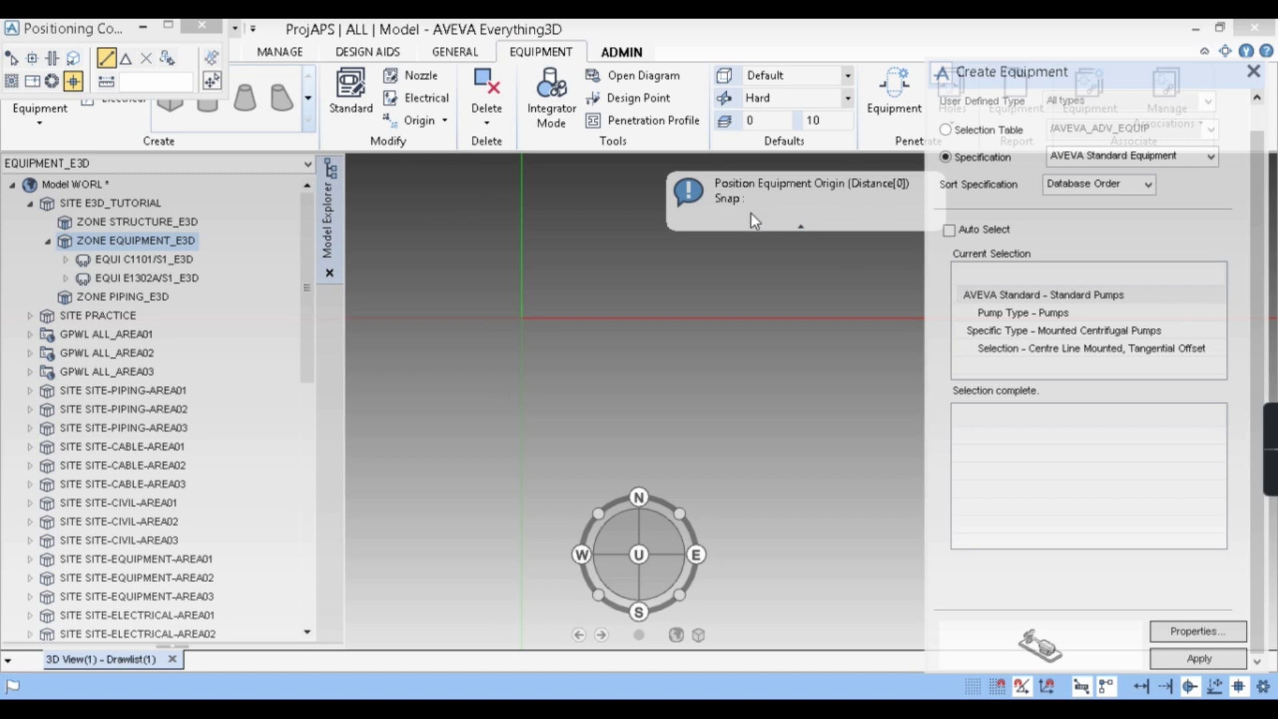
{"action": "left_click_drag", "start_coordinate": [69, 26], "coordinate": [205, 148]}
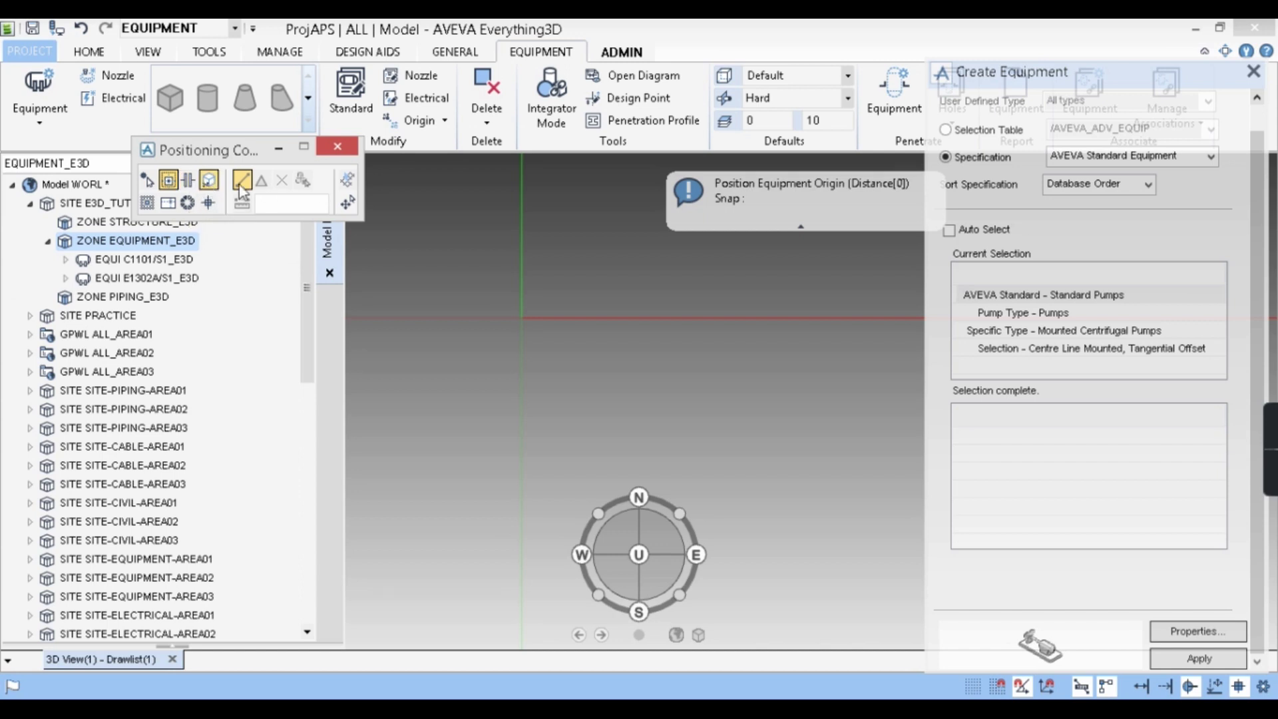
Place the pump origin by explicit position at E 0mm, N 0mm, U 0mm.
{"action": "left_click", "coordinate": [348, 203]}
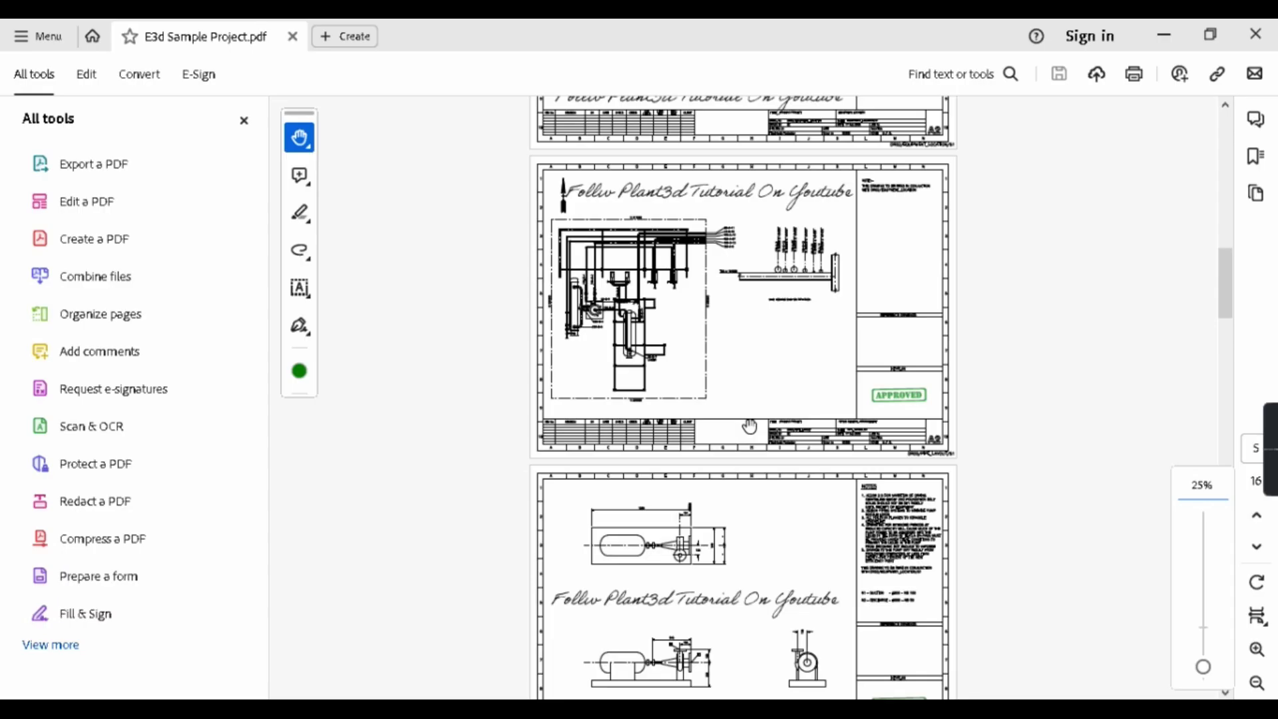
{"action": "scroll", "coordinate": [726, 440], "scroll_direction": "up", "scroll_amount": 5}
{"action": "scroll", "coordinate": [726, 439], "scroll_direction": "down", "scroll_amount": 2}
{"action": "scroll", "coordinate": [666, 442], "scroll_direction": "up", "scroll_amount": 4, "text": "ctrl"}
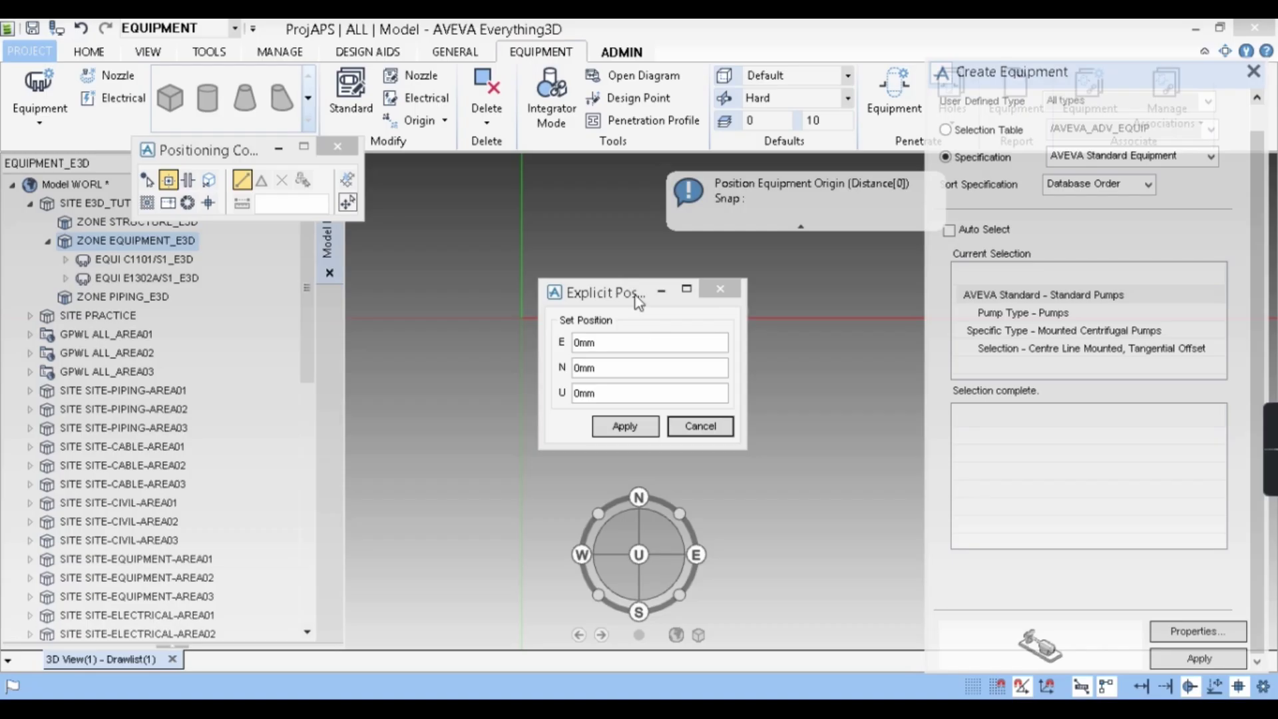
{"action": "left_click", "coordinate": [624, 431]}
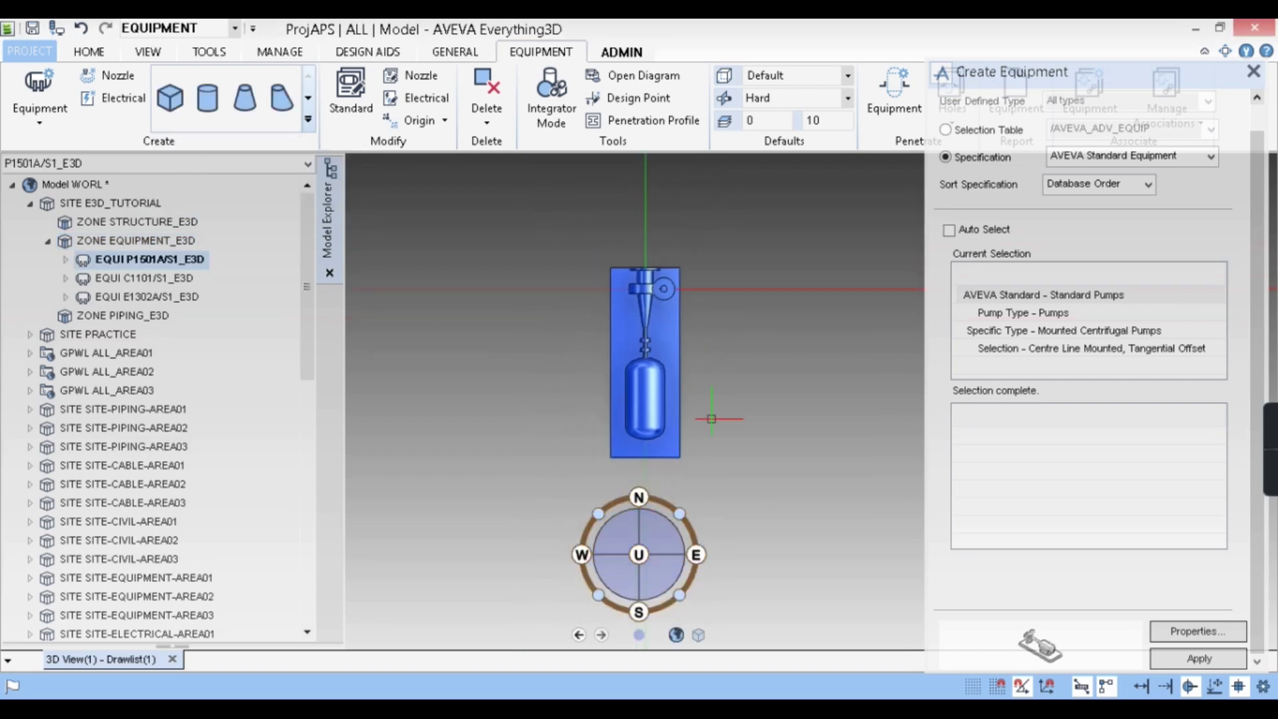
Measure the pump baseplate from end to end to confirm its 1390mm length.
{"action": "middle_click_drag", "start_coordinate": [700, 373], "coordinate": [581, 301]}
{"action": "middle_click_drag", "start_coordinate": [602, 254], "coordinate": [494, 416]}
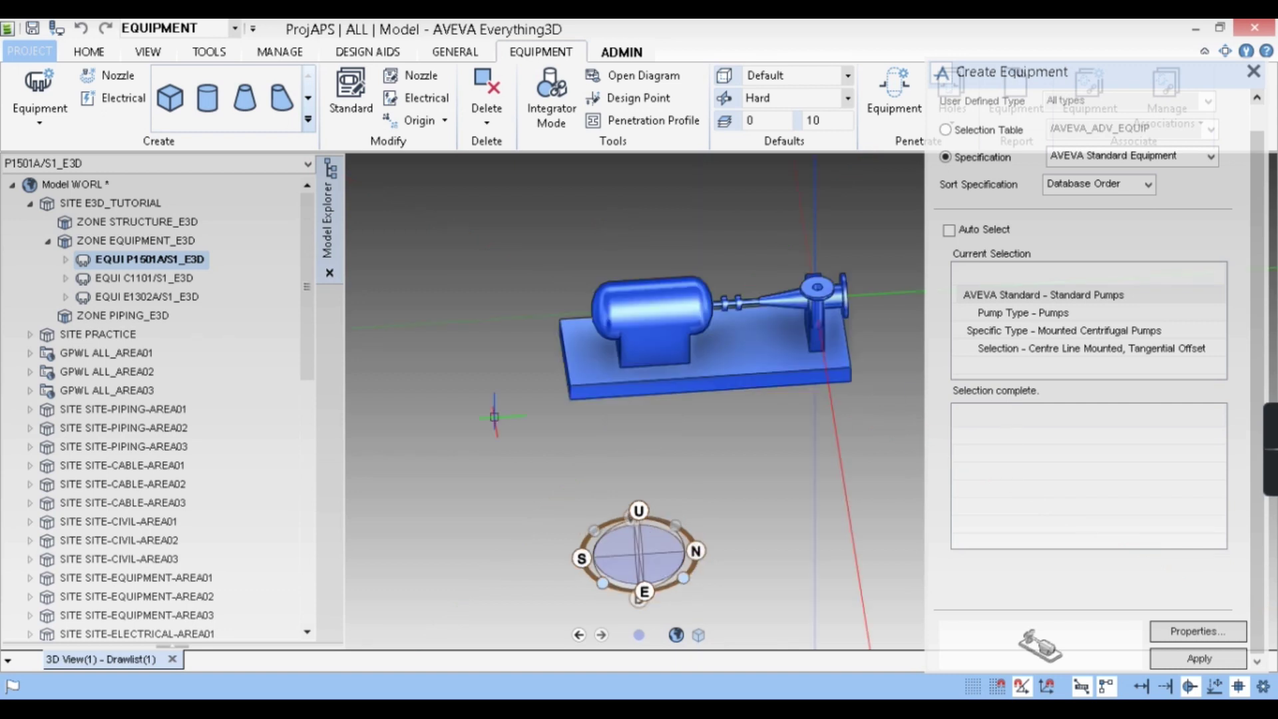
{"action": "scroll", "coordinate": [494, 417], "scroll_direction": "down", "scroll_amount": 3}
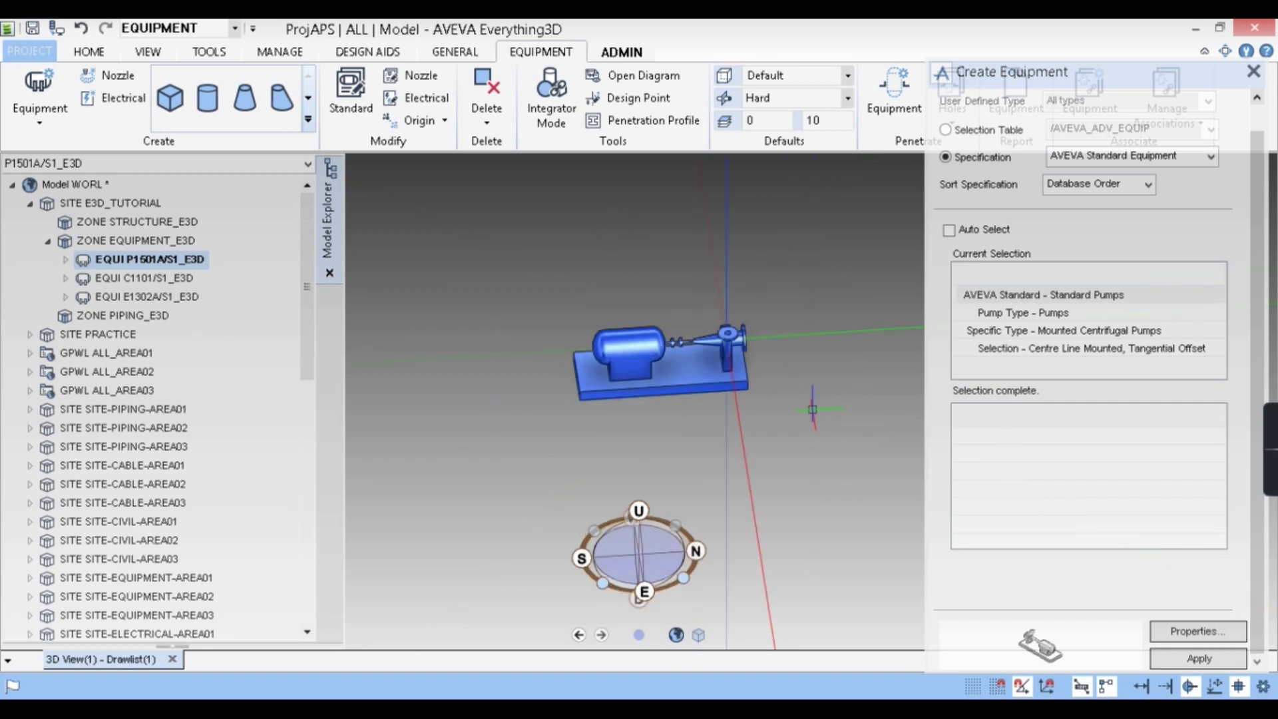
{"action": "left_click", "coordinate": [100, 55]}
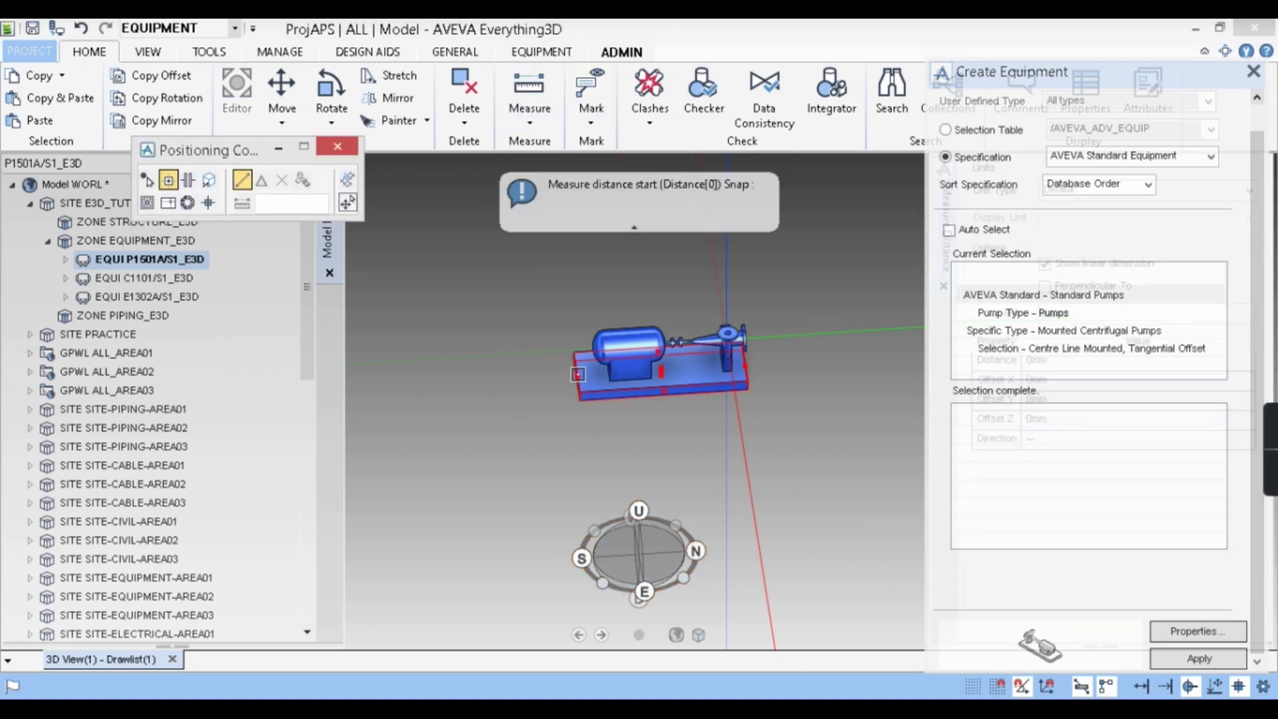
{"action": "left_click", "coordinate": [578, 374]}
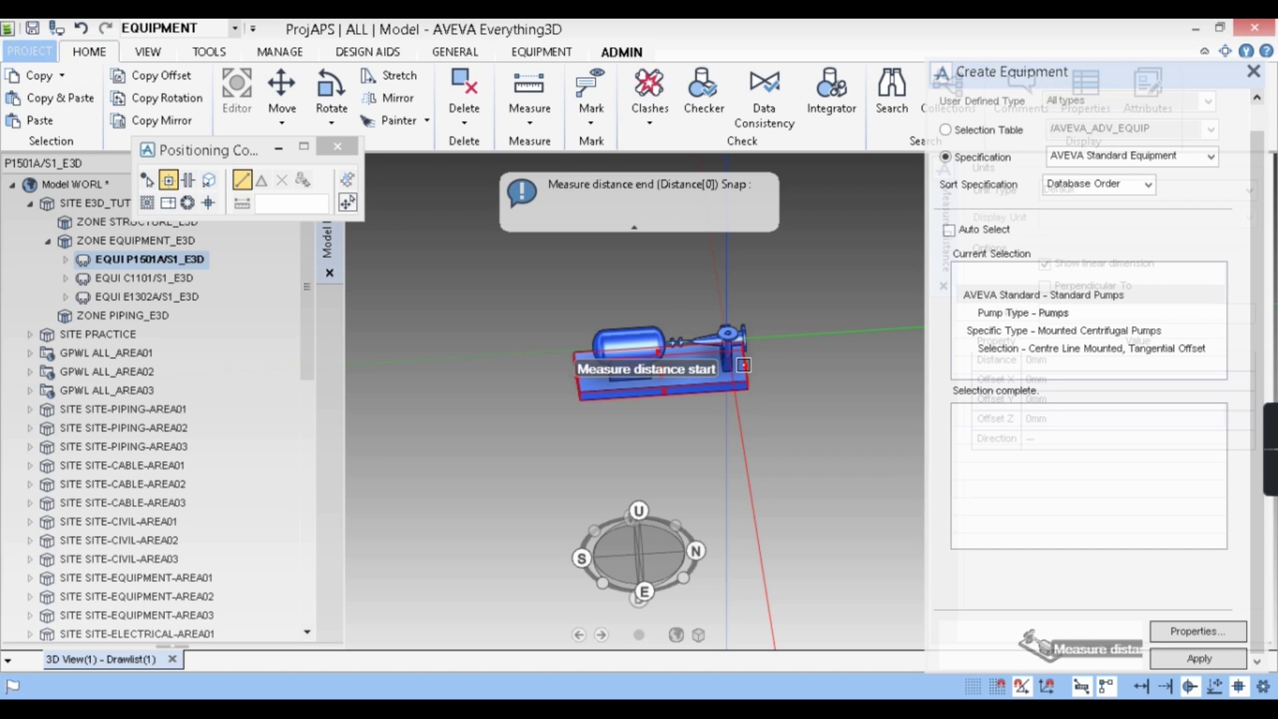
{"action": "left_click", "coordinate": [744, 364]}
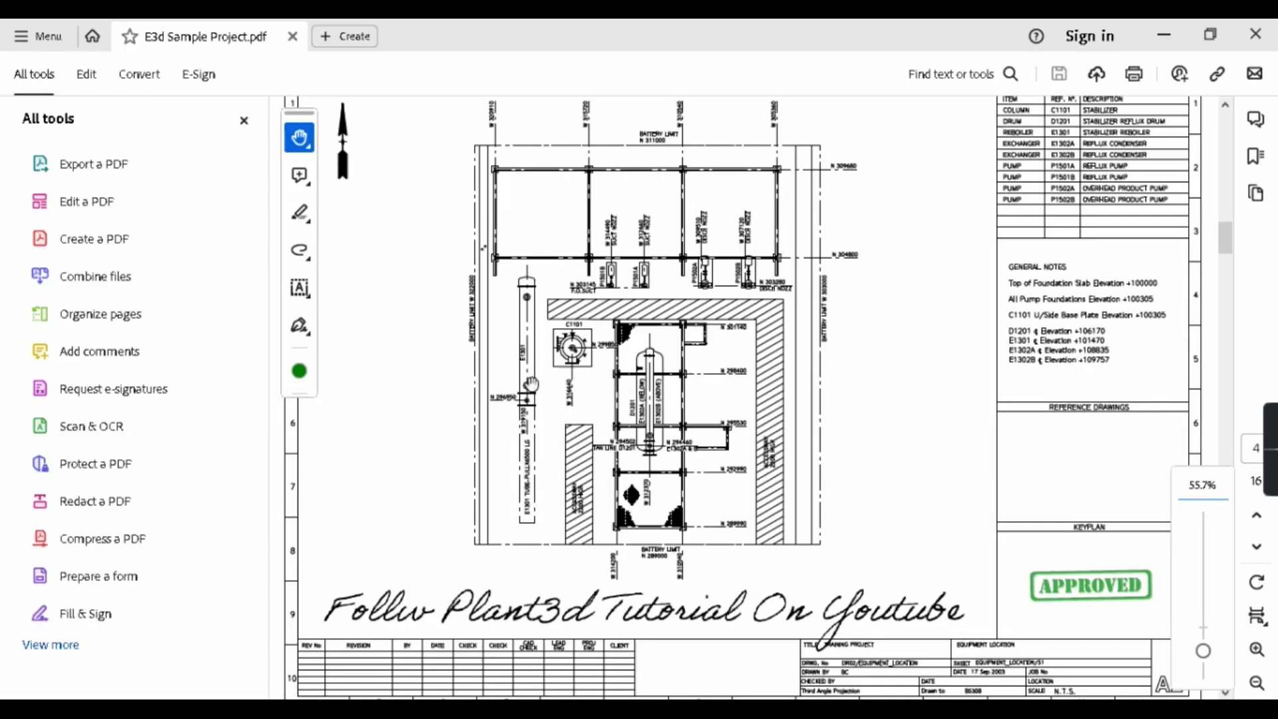
{"action": "scroll", "coordinate": [506, 178], "scroll_direction": "up", "scroll_amount": 5, "text": "ctrl"}
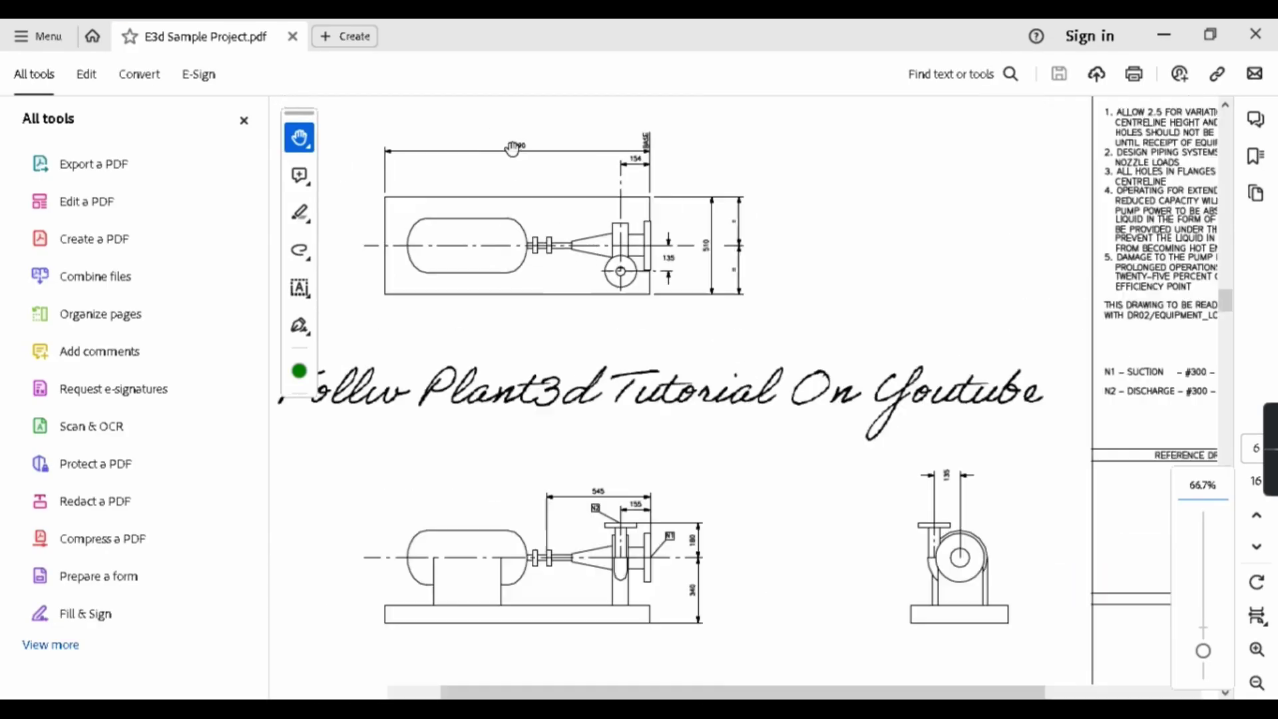
Inspect the primitives under P1501A's TMPL 1, then close the distance measurement.
{"action": "left_click", "coordinate": [1164, 35]}
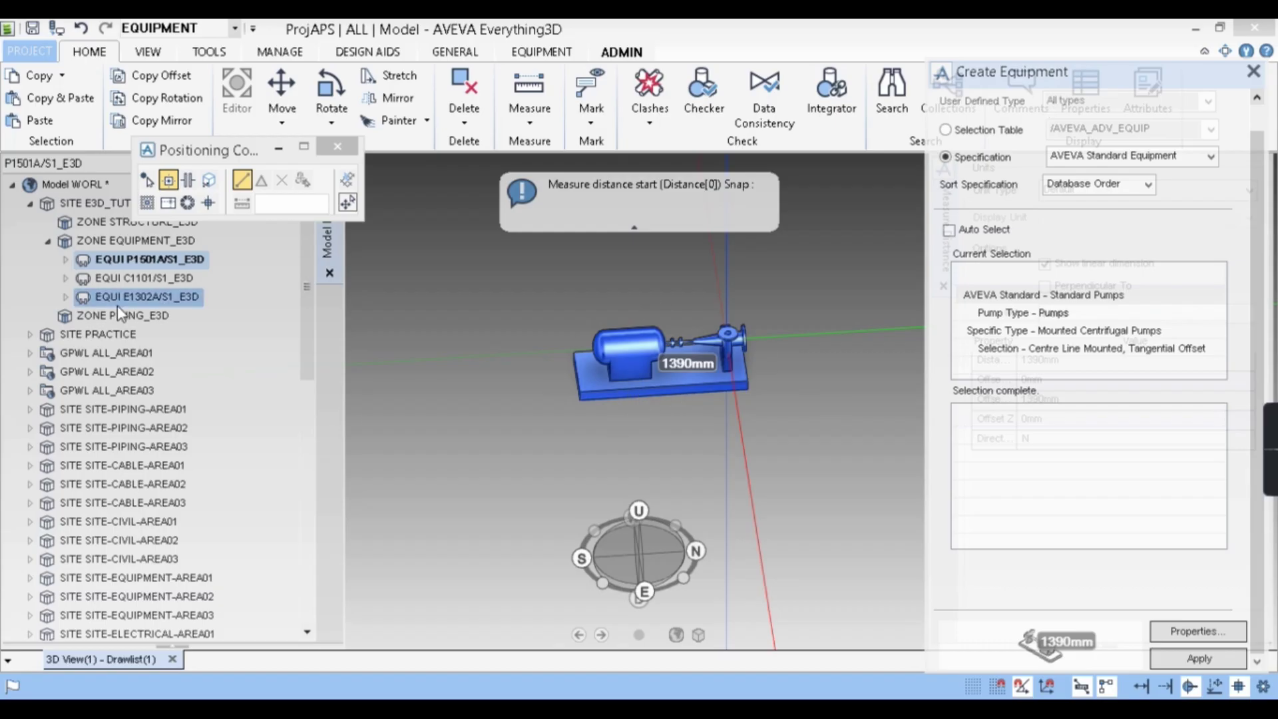
{"action": "left_click", "coordinate": [106, 260]}
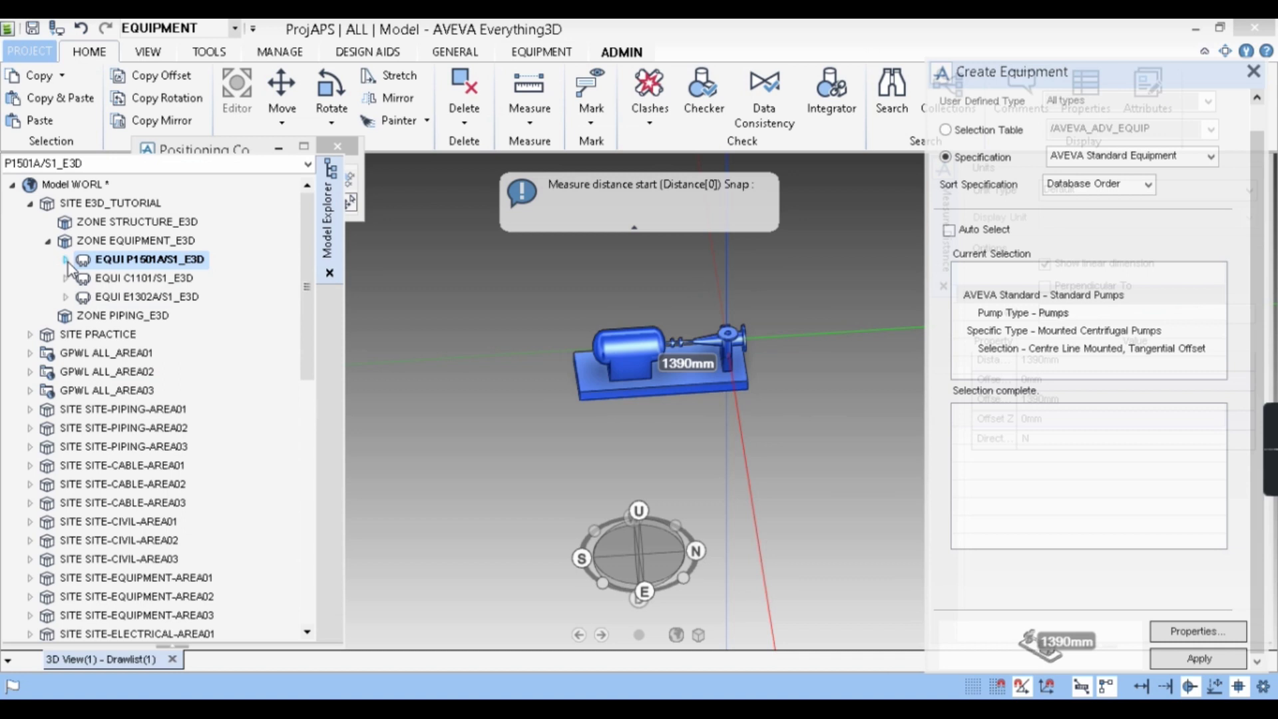
{"action": "left_click", "coordinate": [67, 260]}
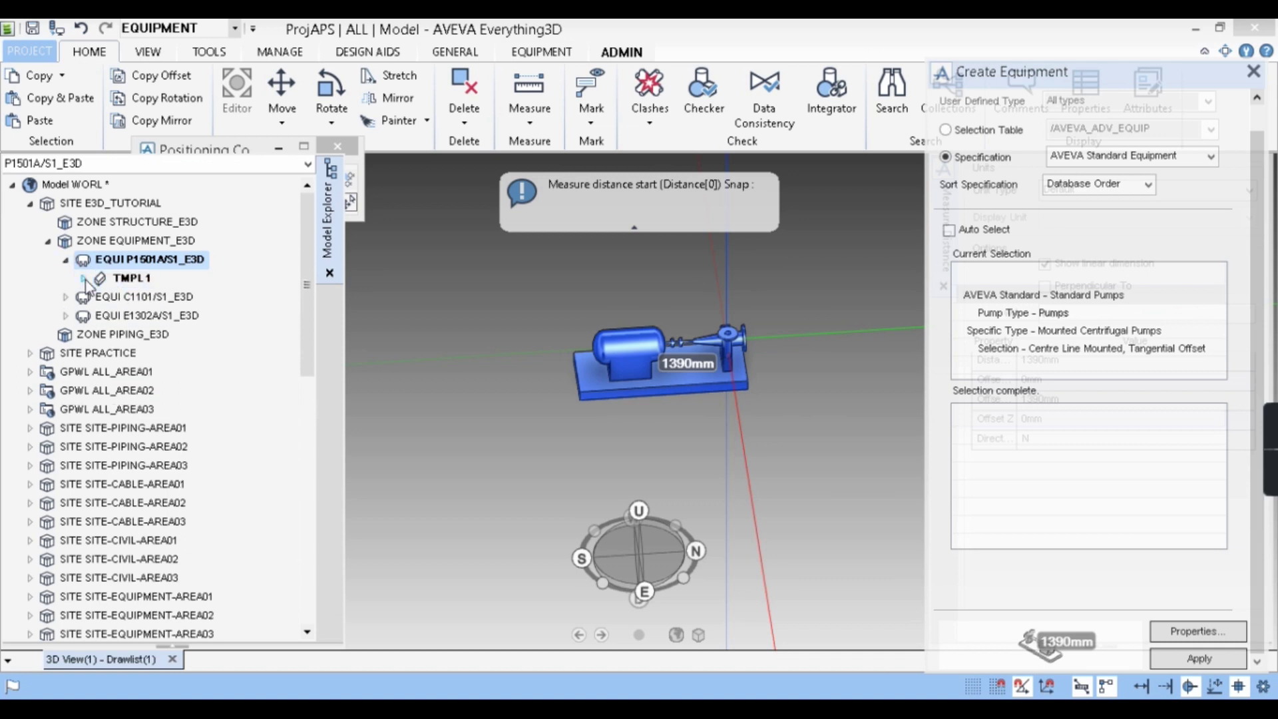
{"action": "left_click", "coordinate": [83, 278]}
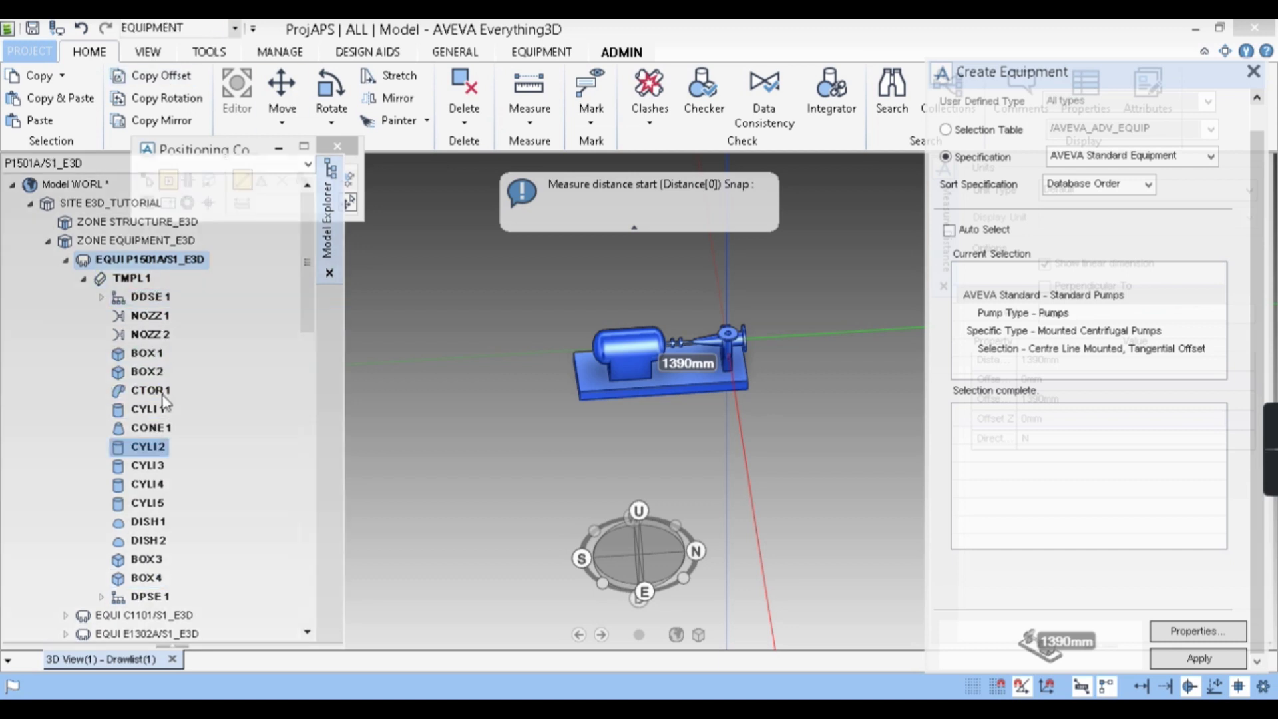
{"action": "left_click", "coordinate": [65, 260]}
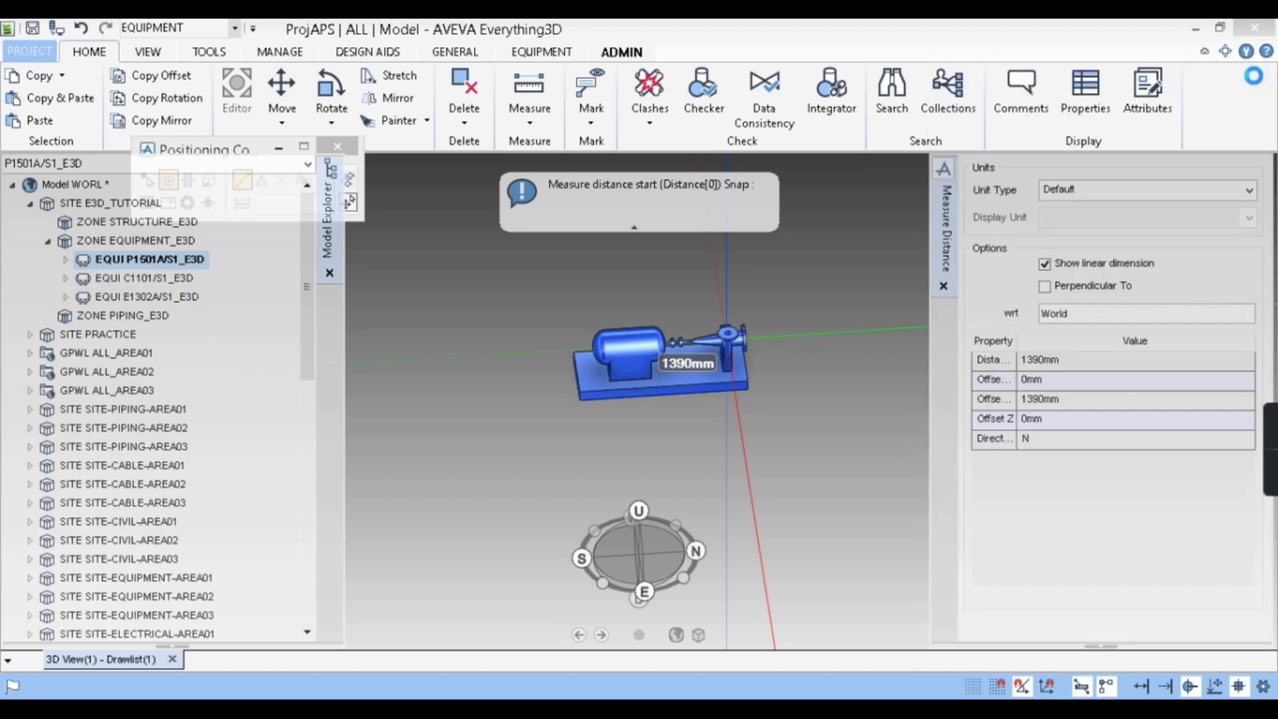
{"action": "left_click", "coordinate": [943, 286]}
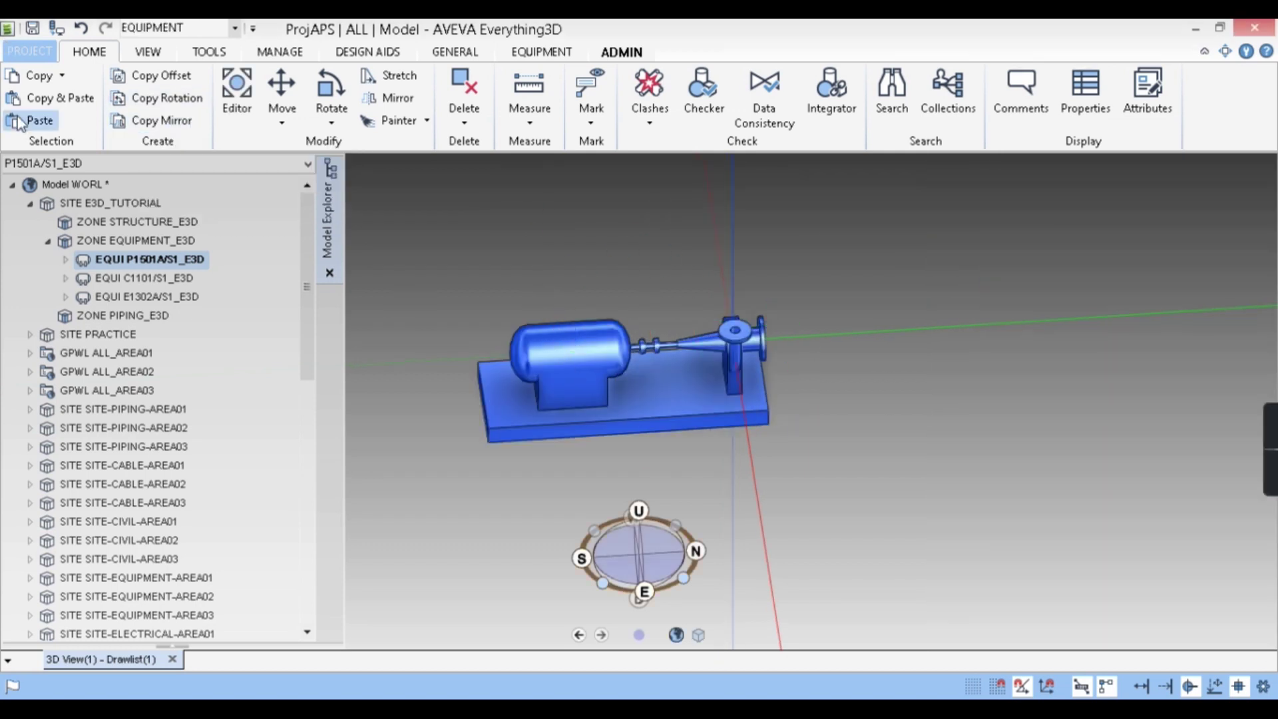
{"action": "left_click", "coordinate": [533, 56]}
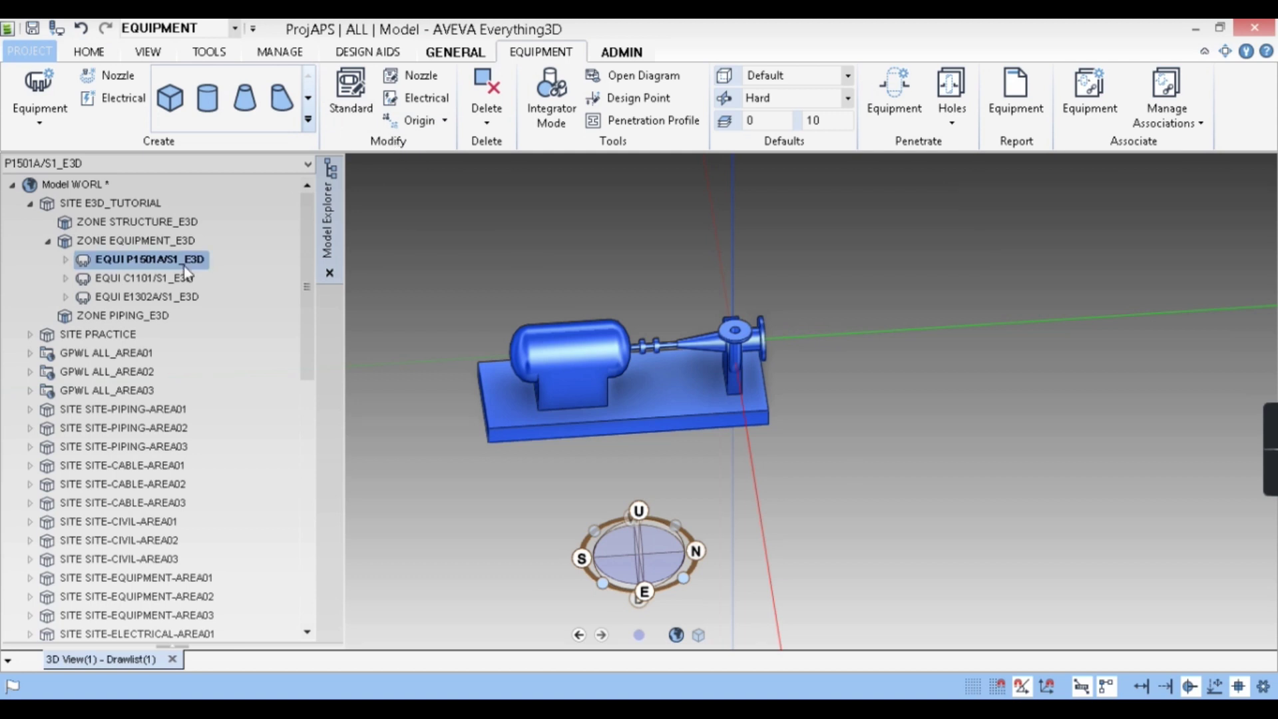
{"action": "left_click", "coordinate": [352, 105]}
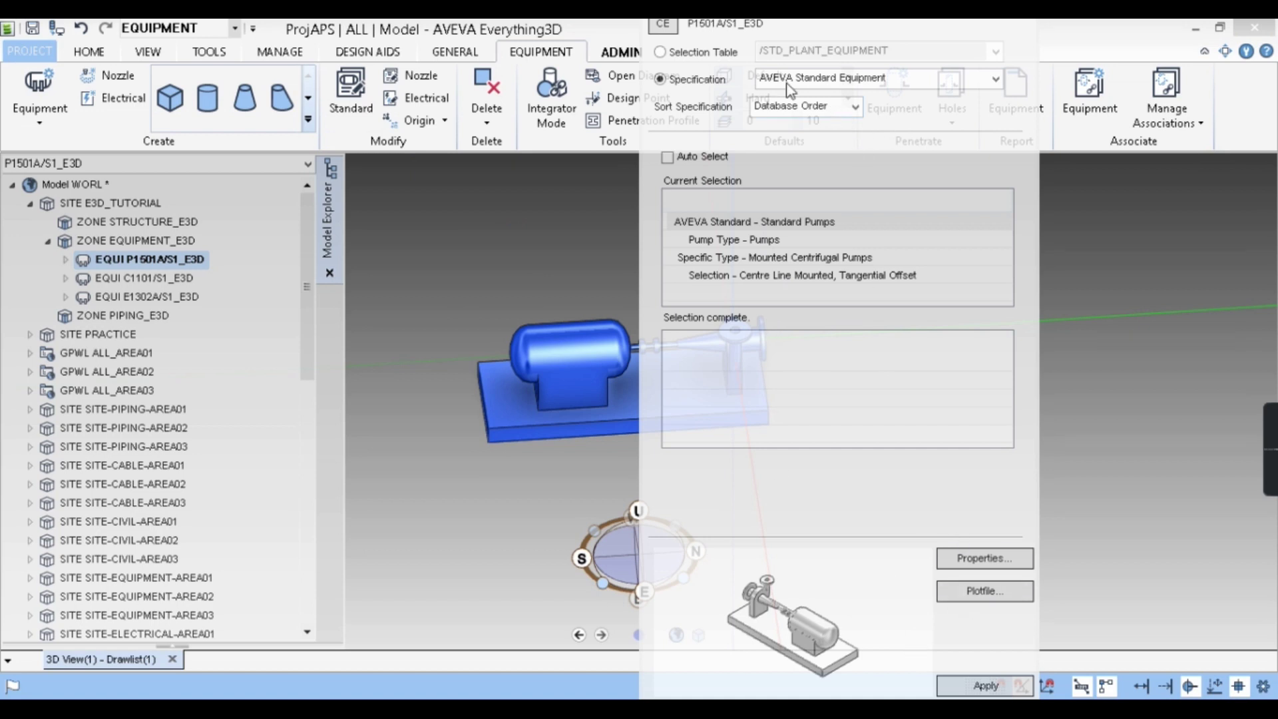
{"action": "left_click", "coordinate": [977, 559]}
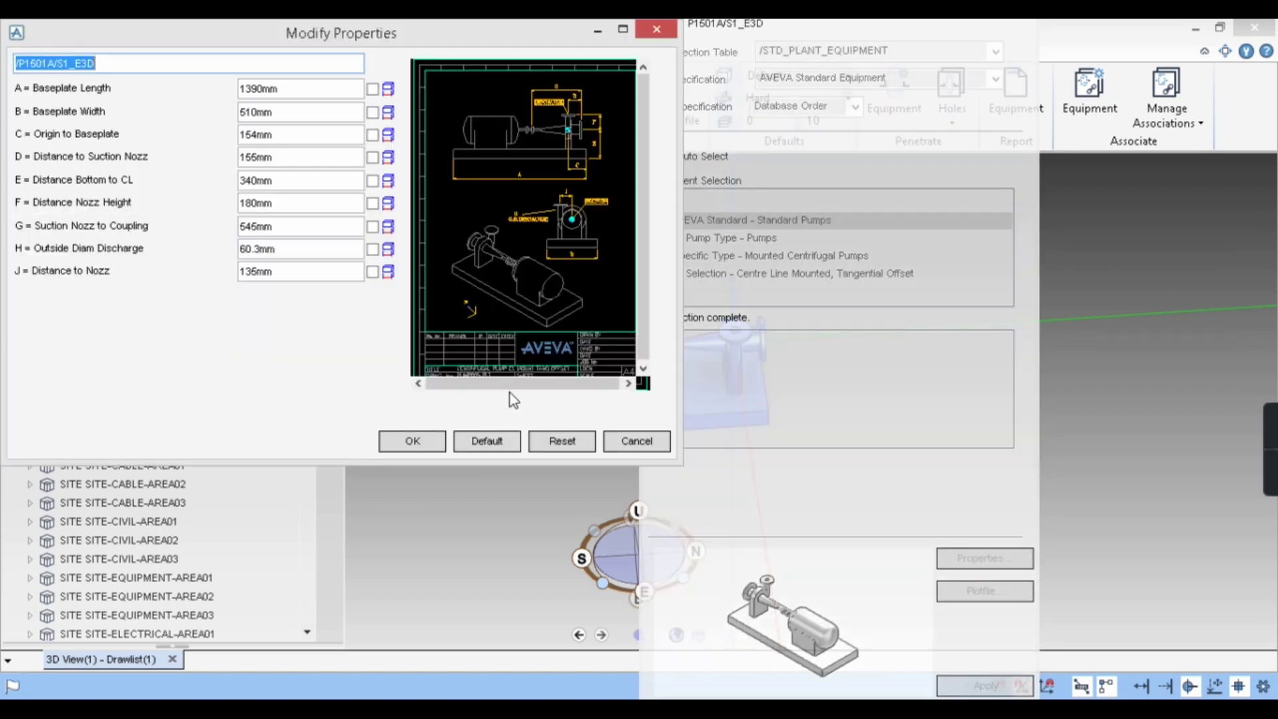
{"action": "left_click", "coordinate": [311, 89]}
{"action": "type", "text": "2000"}
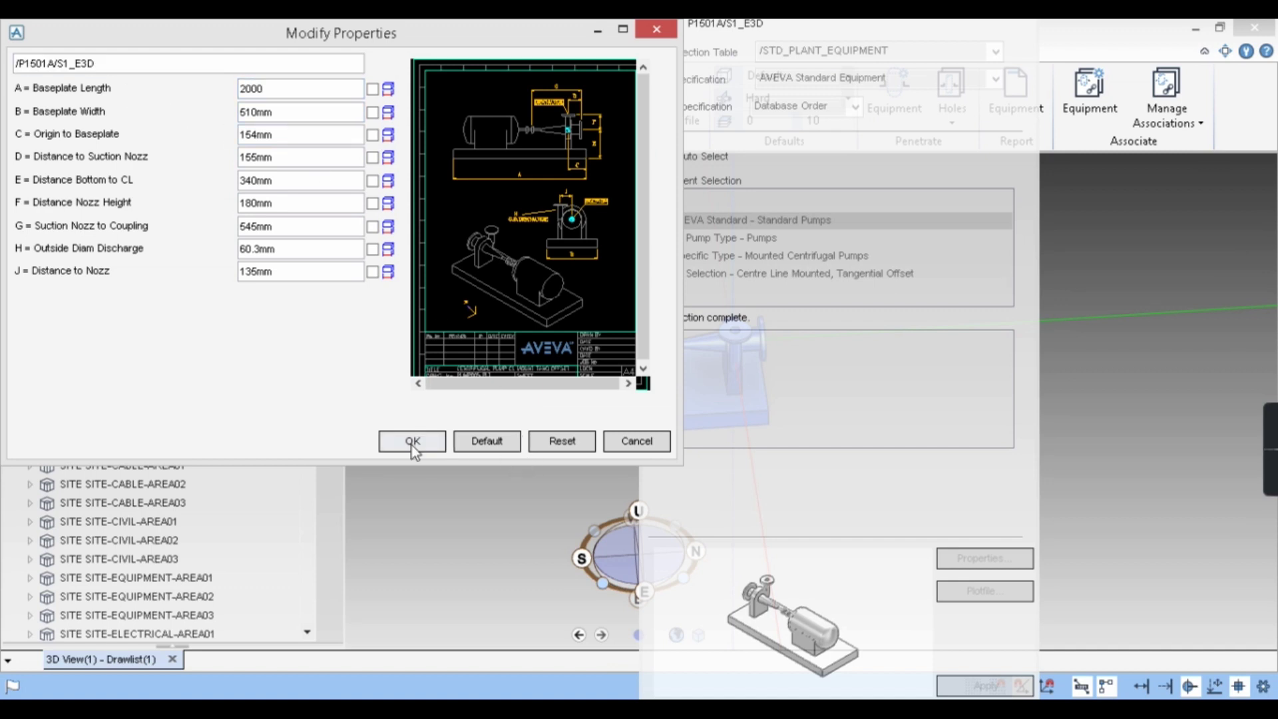
{"action": "left_click", "coordinate": [413, 441]}
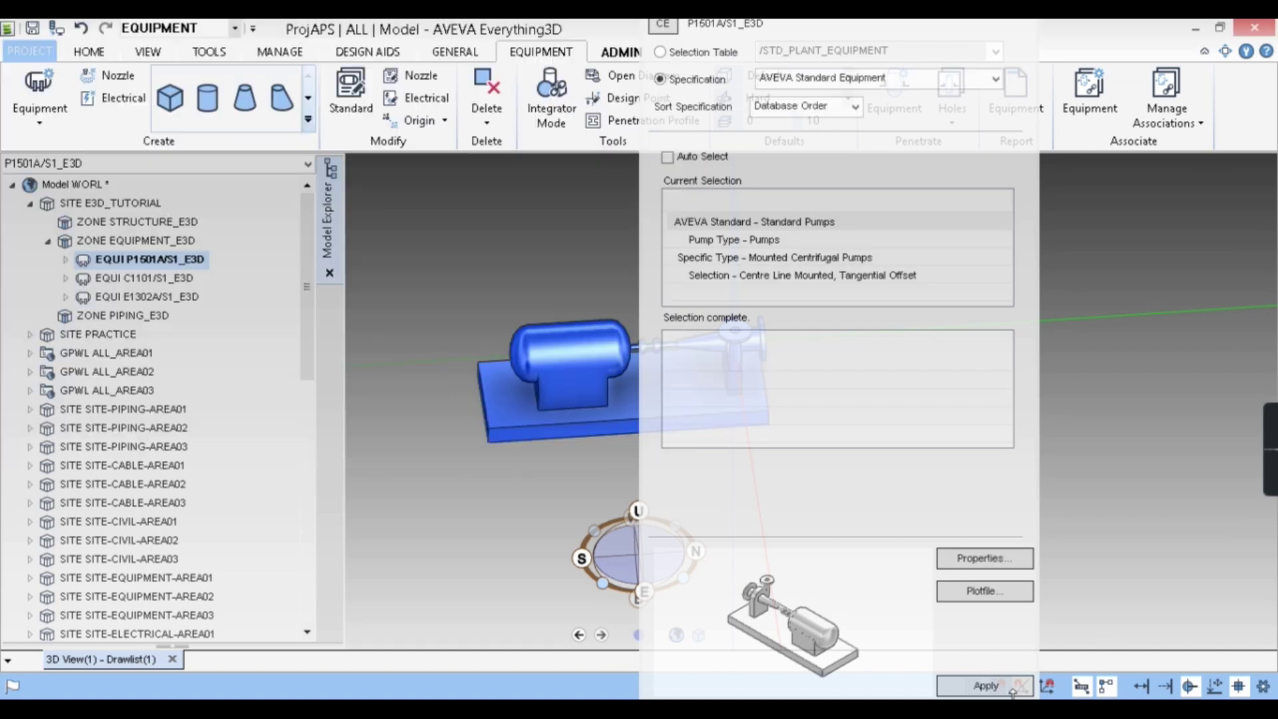
{"action": "left_click", "coordinate": [993, 684]}
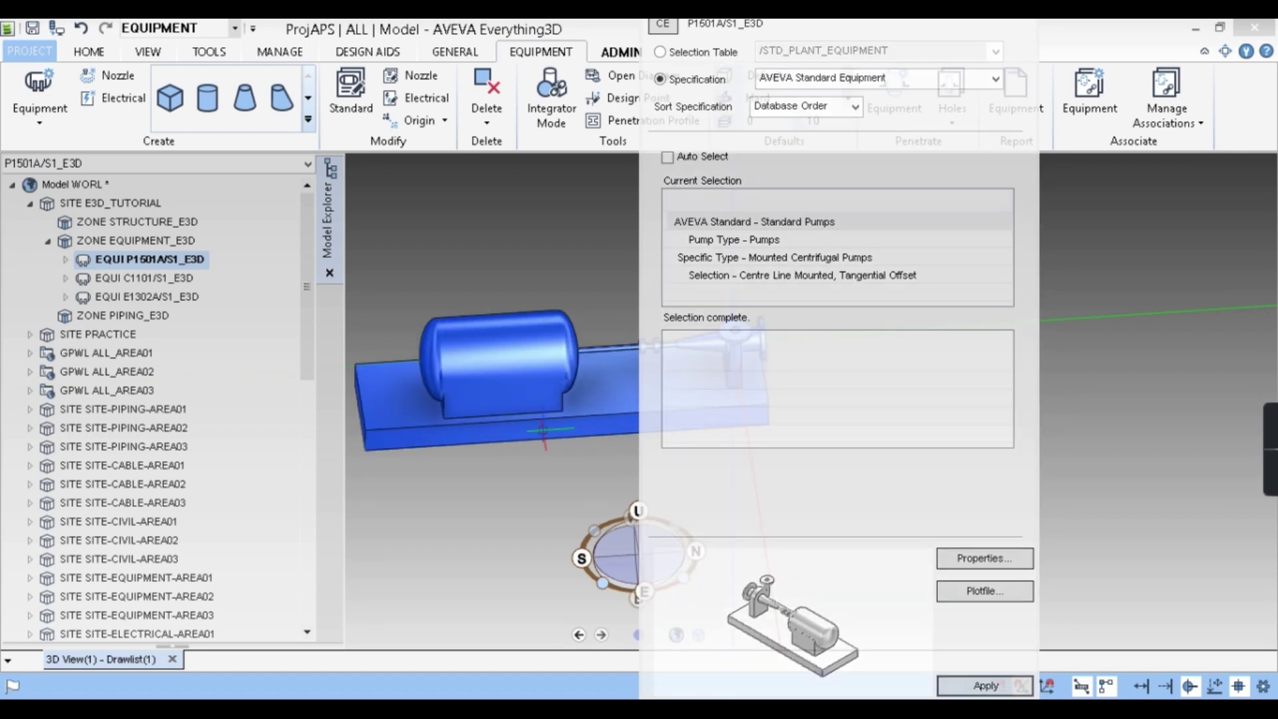
{"action": "scroll", "coordinate": [544, 430], "scroll_direction": "down", "scroll_amount": 2}
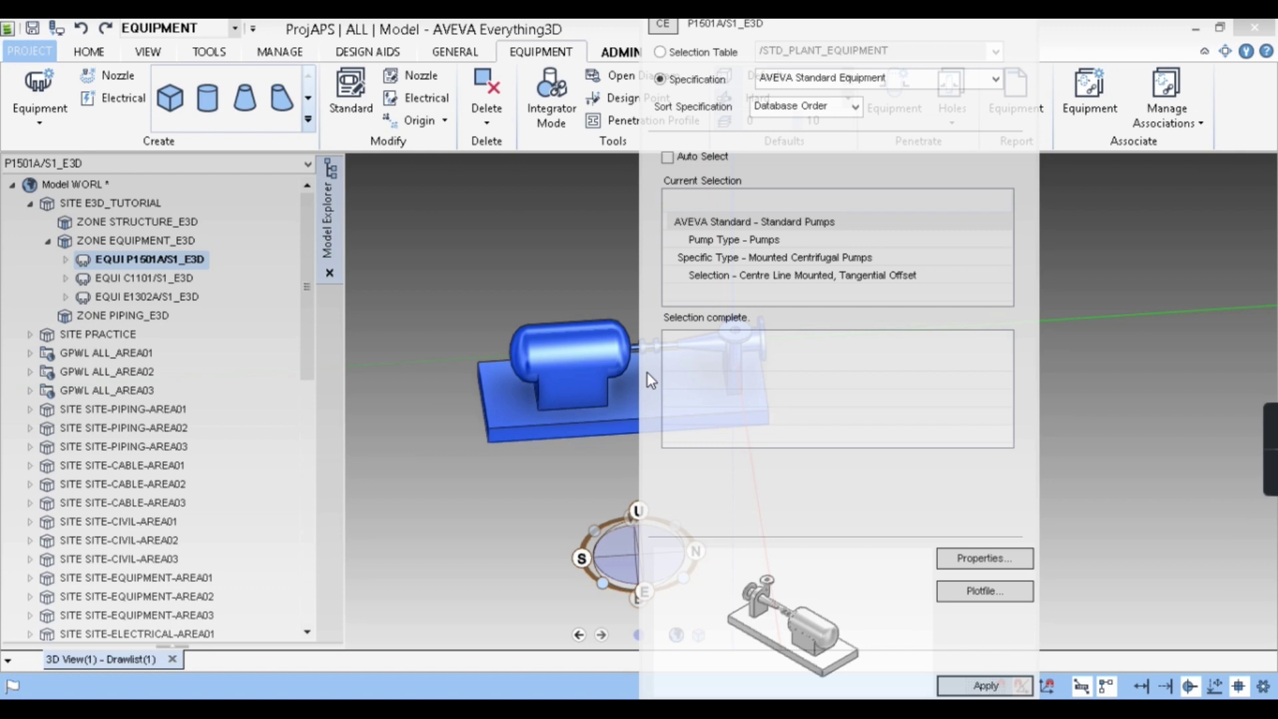
{"action": "key", "text": "alt"}
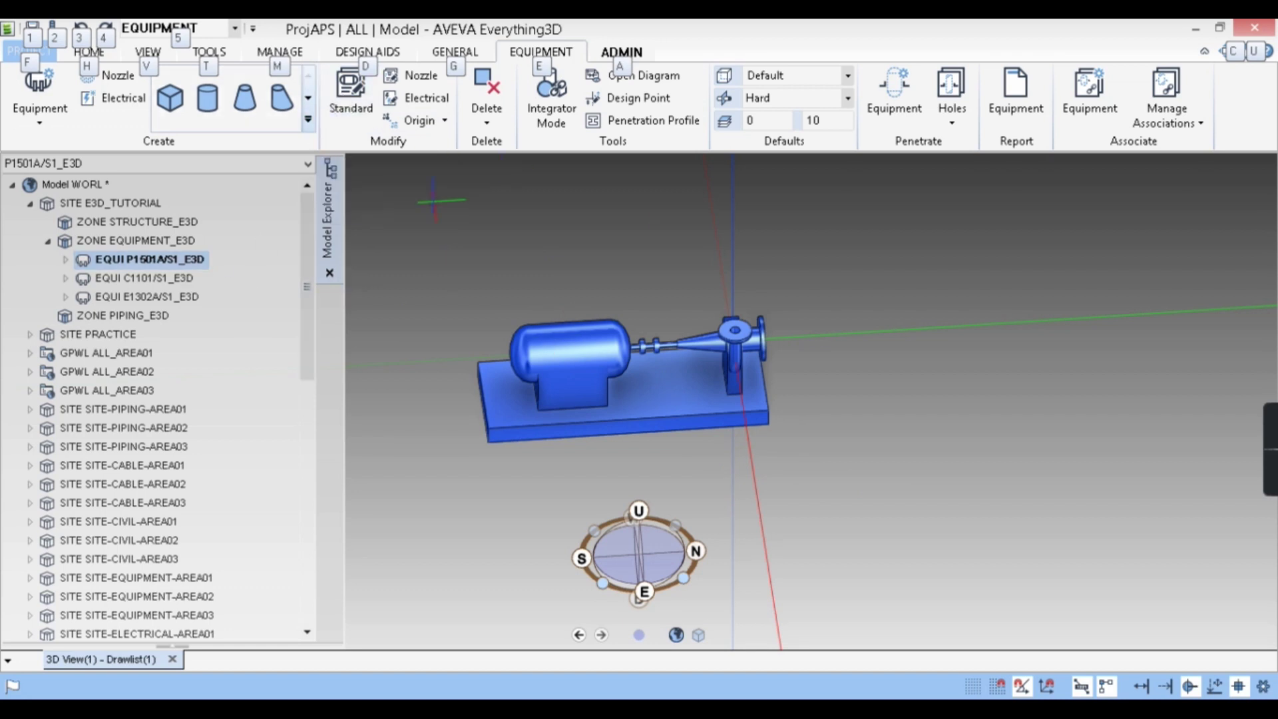
Read nozzle notes N1 suction #300 NB 100 and N2 discharge #300 NB 50 on the drawing.
{"action": "scroll", "coordinate": [692, 368], "scroll_direction": "up", "scroll_amount": 3}
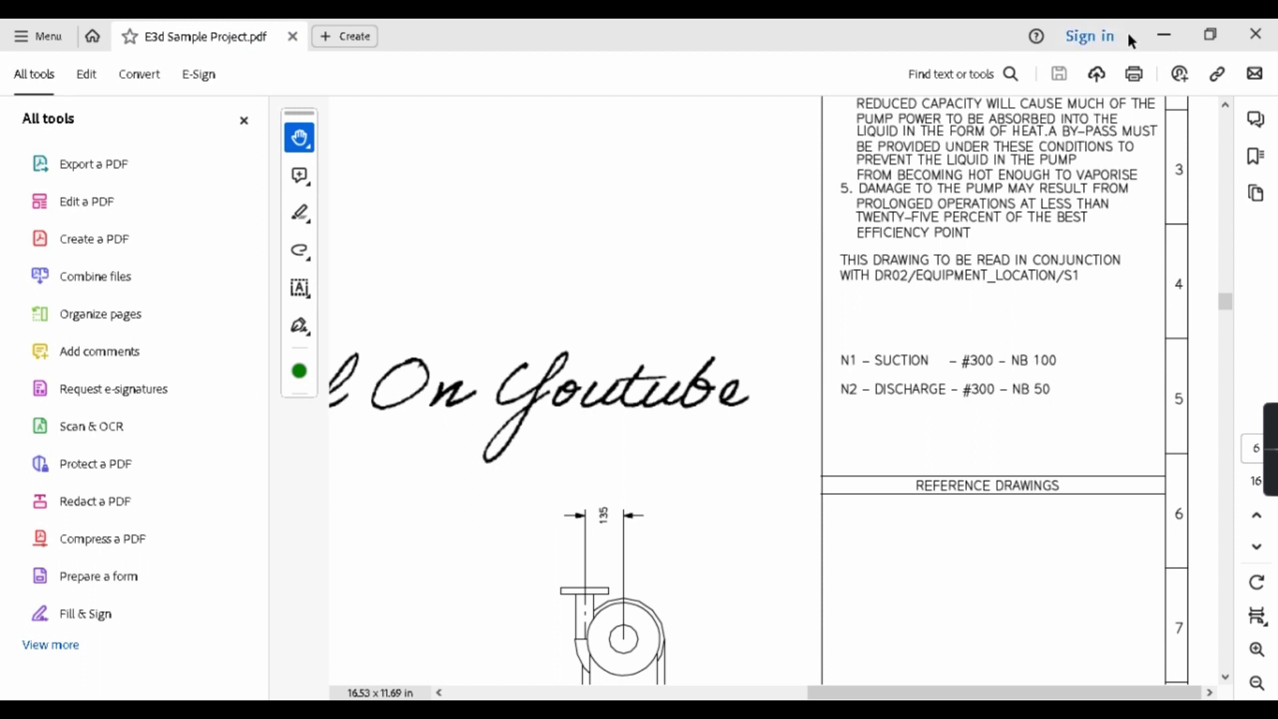
{"action": "left_click", "coordinate": [1166, 37]}
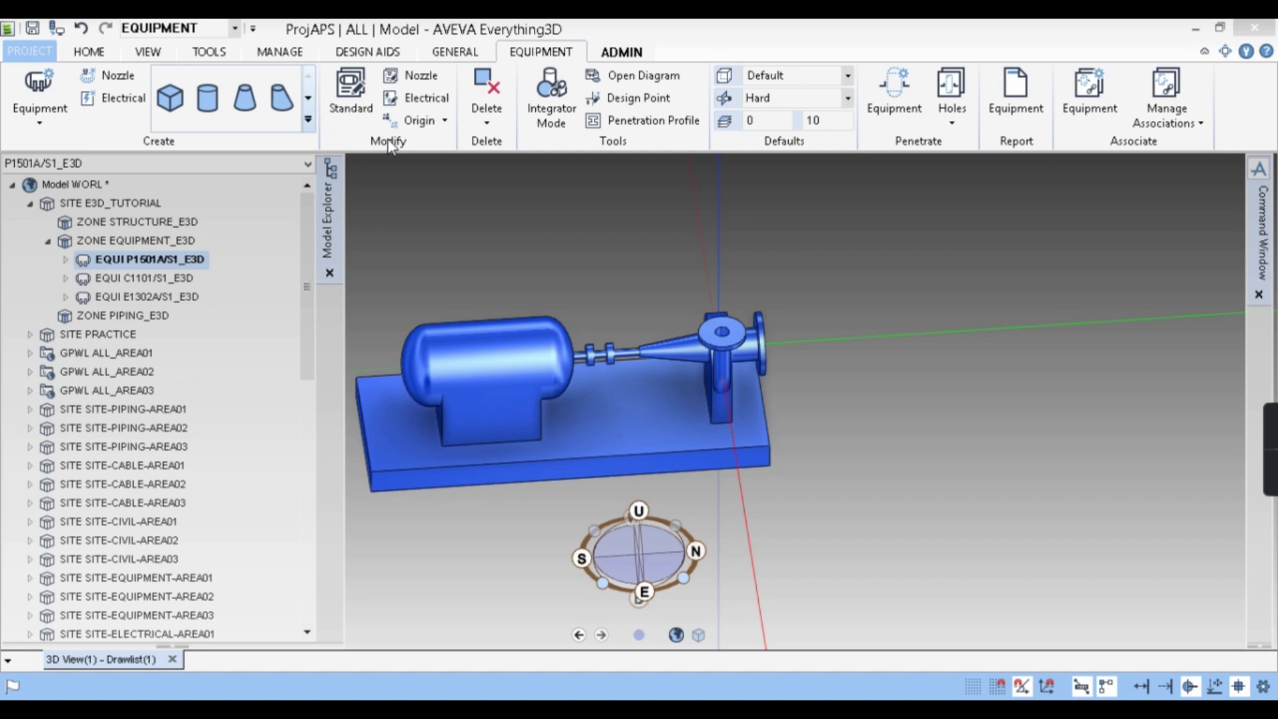
Expand P1501A's TMPL 1 in the hierarchy and select NOZZ 1.
{"action": "left_click", "coordinate": [419, 79]}
{"action": "left_click", "coordinate": [66, 259]}
{"action": "left_click", "coordinate": [83, 278]}
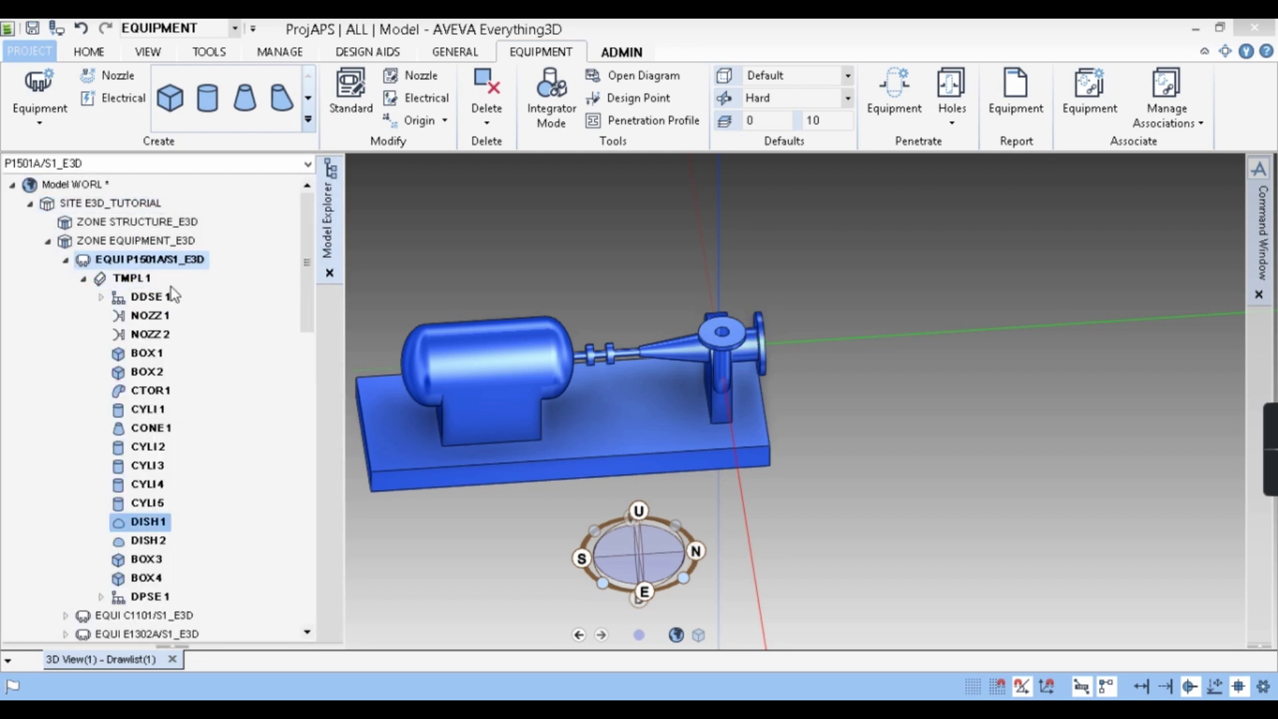
{"action": "left_click", "coordinate": [167, 317]}
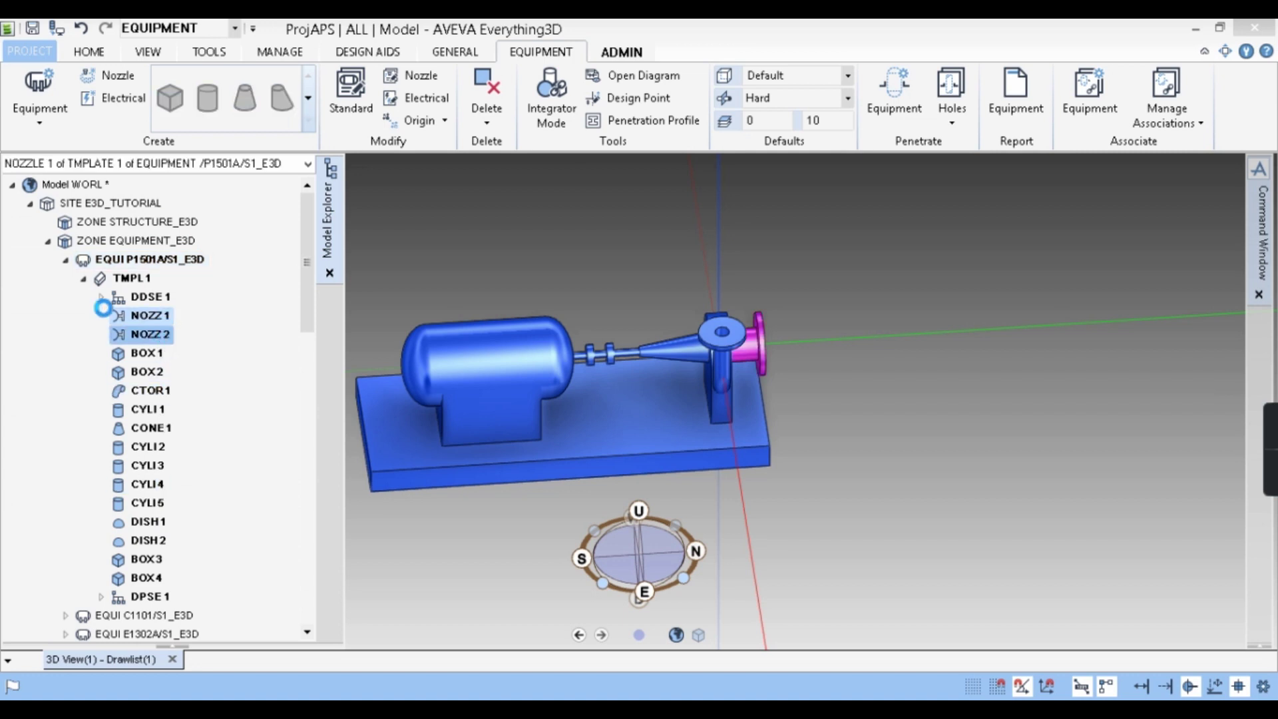
{"action": "left_click", "coordinate": [66, 261]}
Select pump P1501A and use the radial Navigation menu to go down to NOZZ1.
{"action": "left_click", "coordinate": [133, 261]}
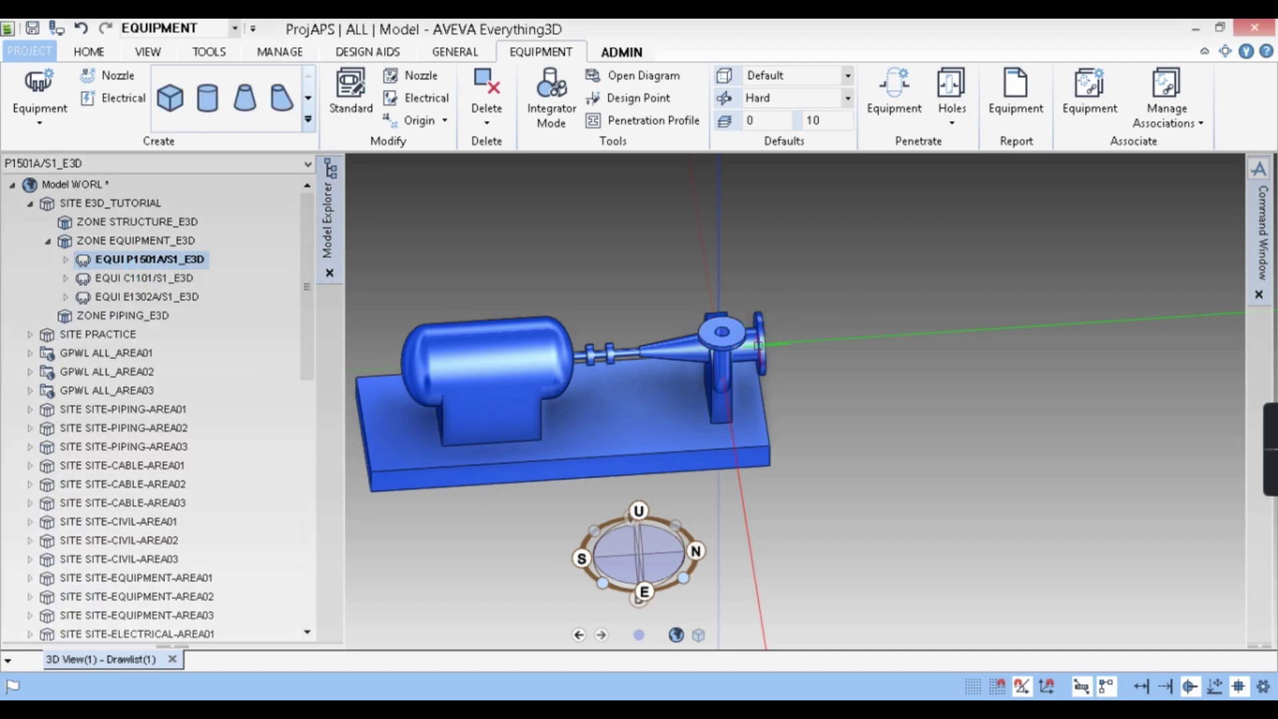
{"action": "right_click", "coordinate": [758, 366]}
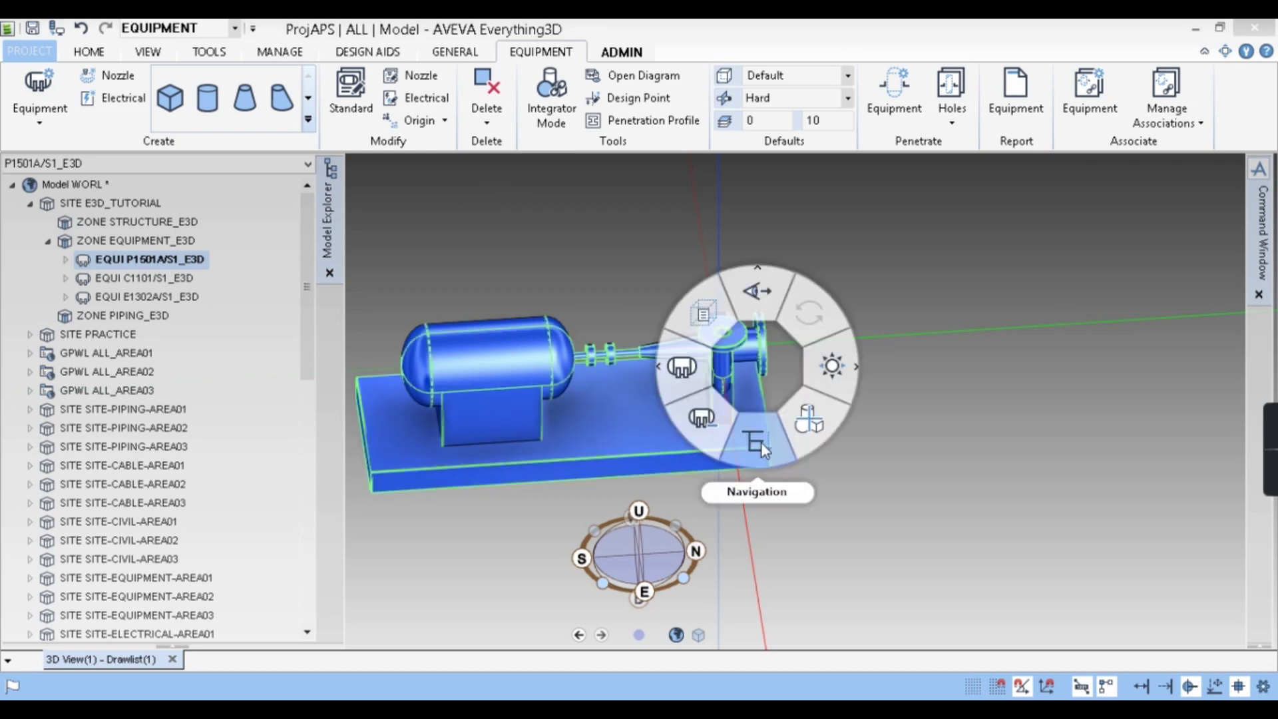
{"action": "left_click", "coordinate": [761, 442]}
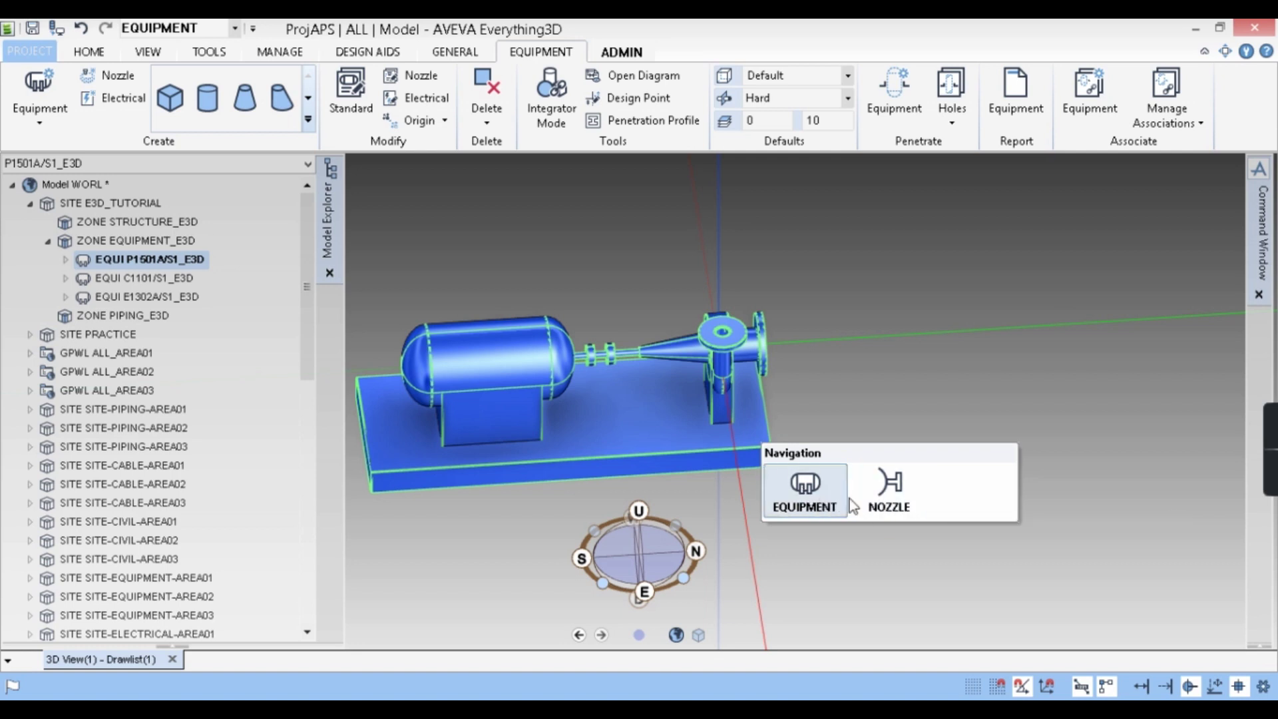
{"action": "left_click", "coordinate": [891, 496]}
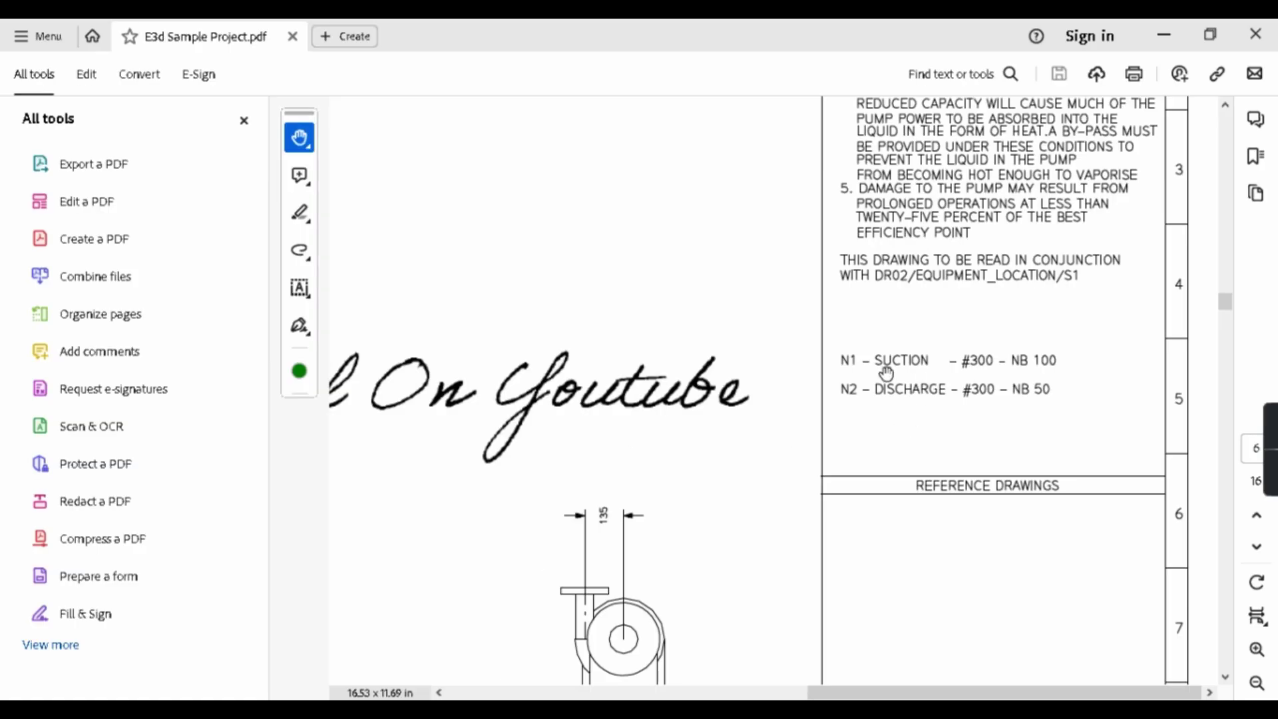
Set nozzle 1 to specification ANSI-NOZZLES, type 300lb Ansi Flanges, bore 100mm.
{"action": "left_click", "coordinate": [1165, 35]}
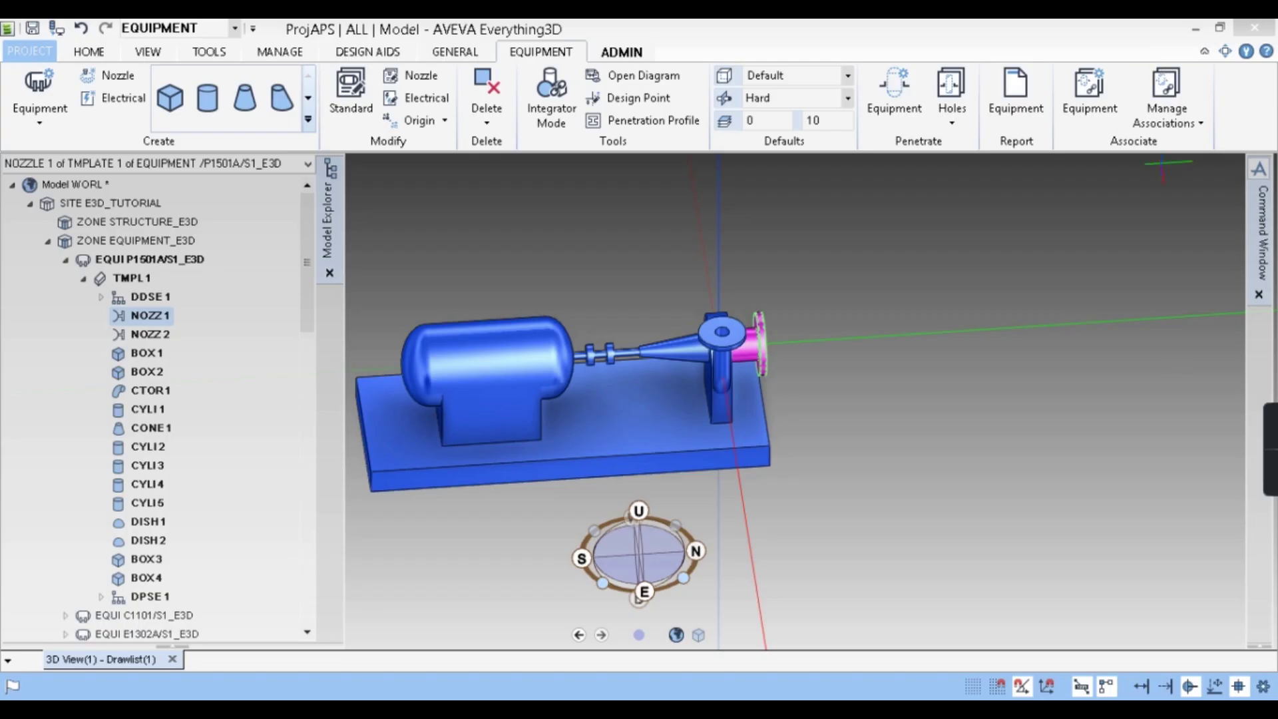
{"action": "left_click", "coordinate": [410, 79]}
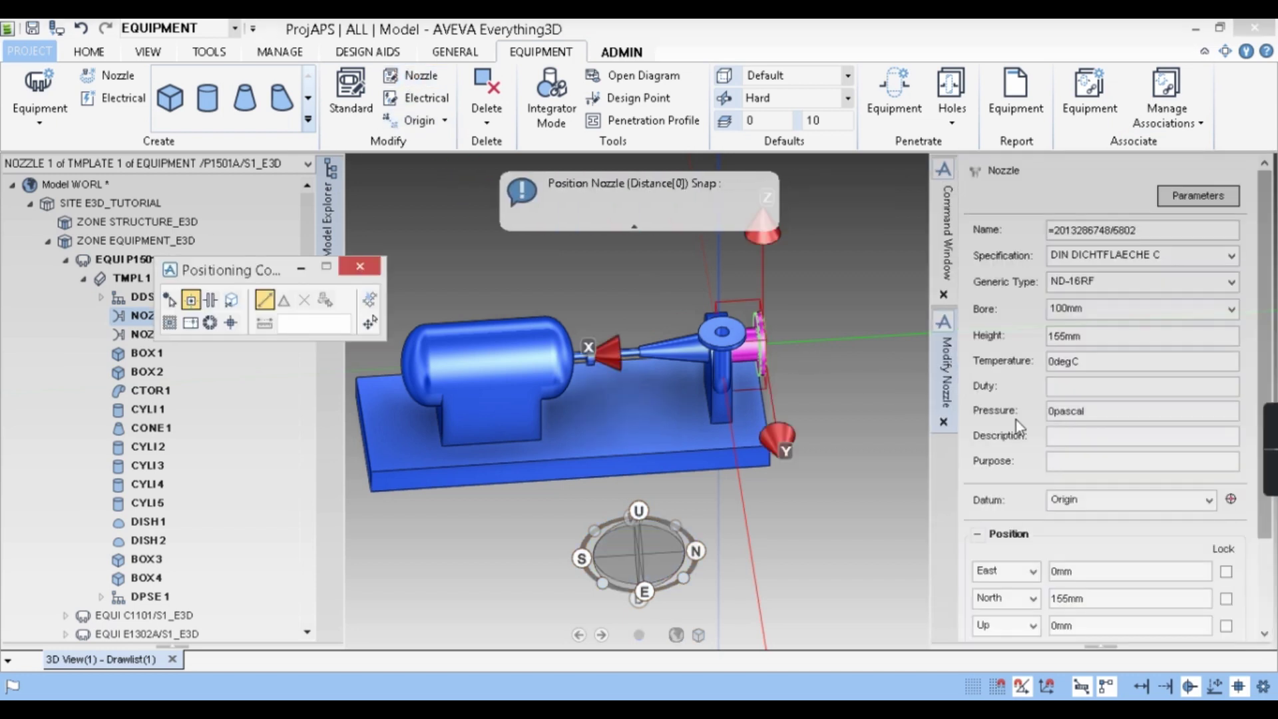
{"action": "left_click", "coordinate": [1124, 257]}
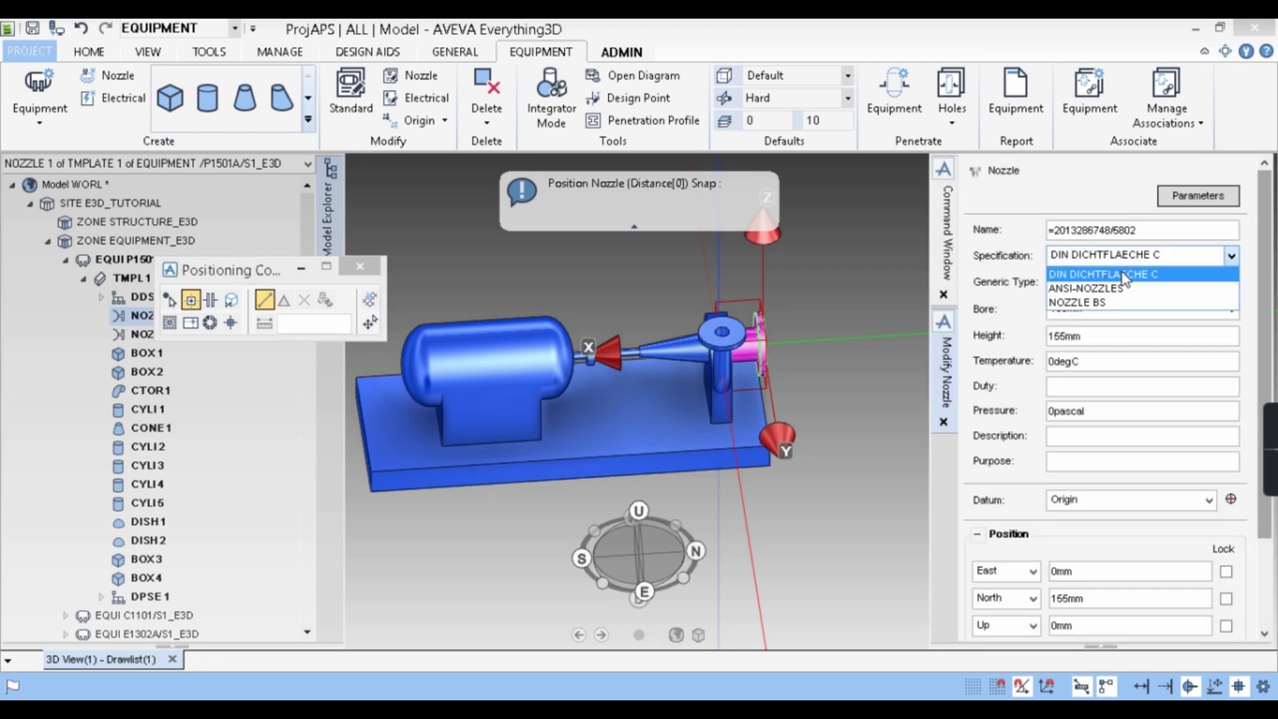
{"action": "left_click", "coordinate": [1125, 289]}
{"action": "left_click", "coordinate": [1125, 282]}
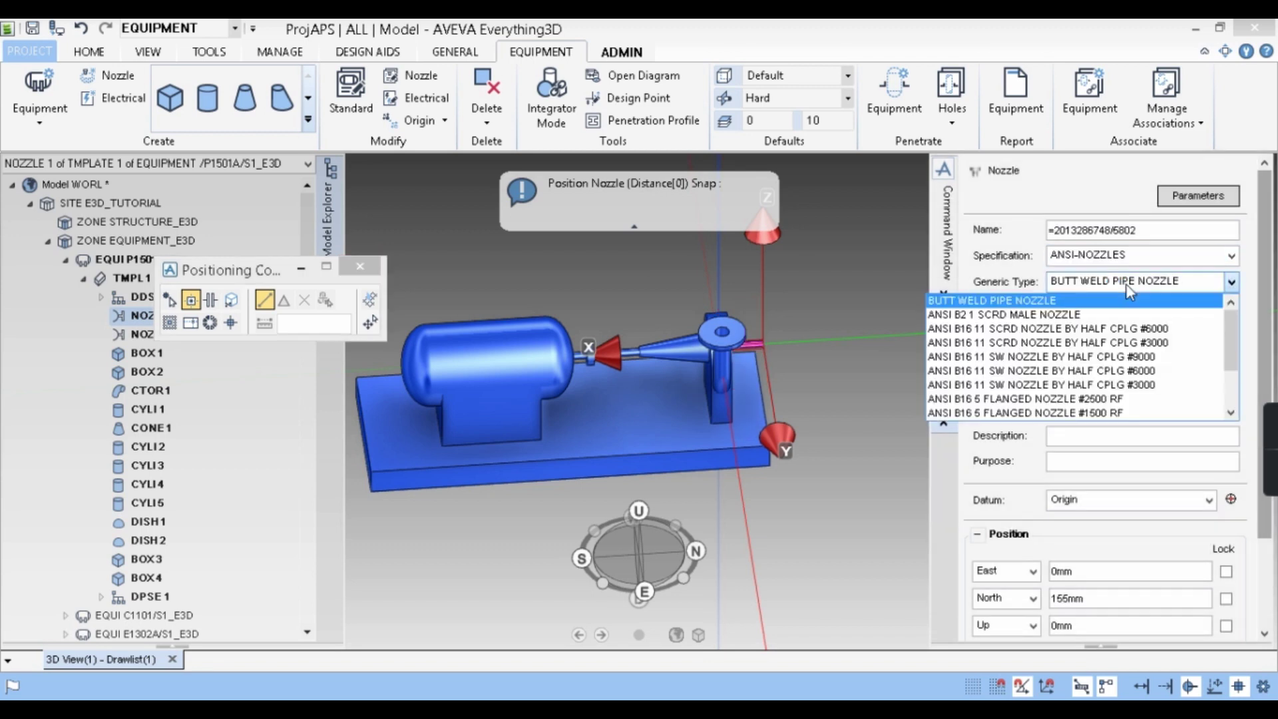
{"action": "scroll", "coordinate": [1145, 383], "scroll_direction": "down", "scroll_amount": 2}
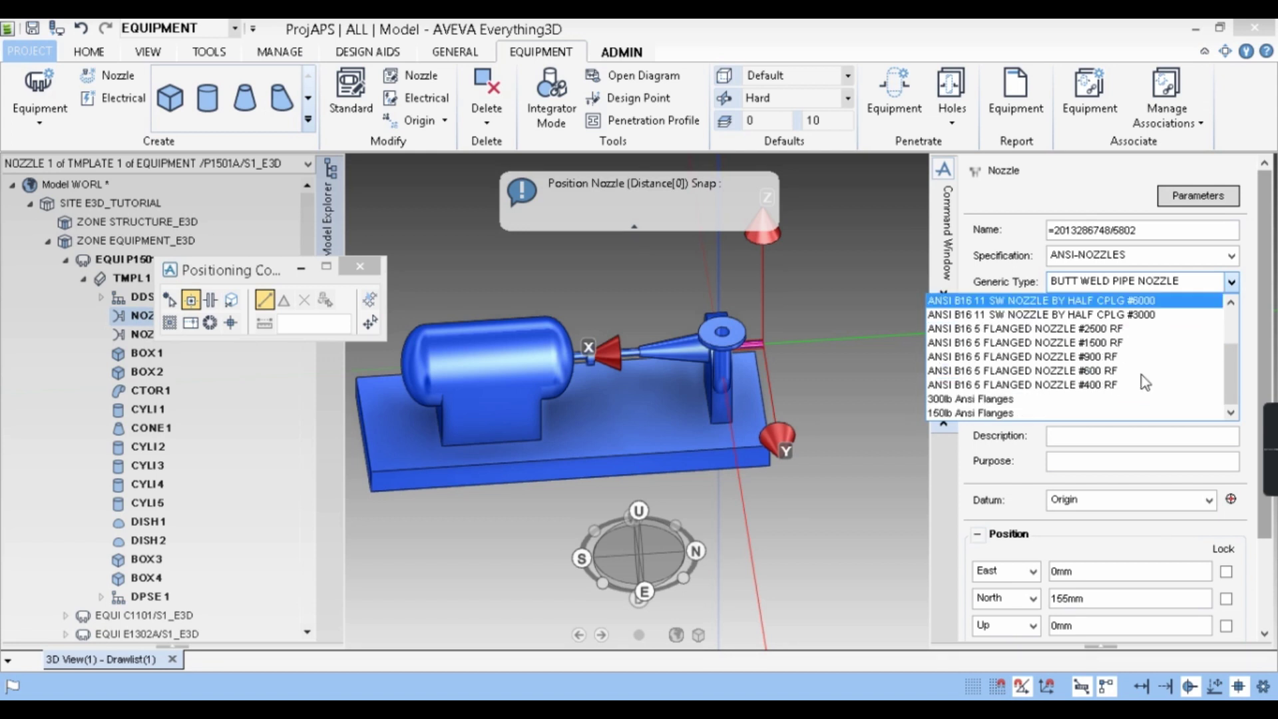
{"action": "left_click", "coordinate": [1112, 399]}
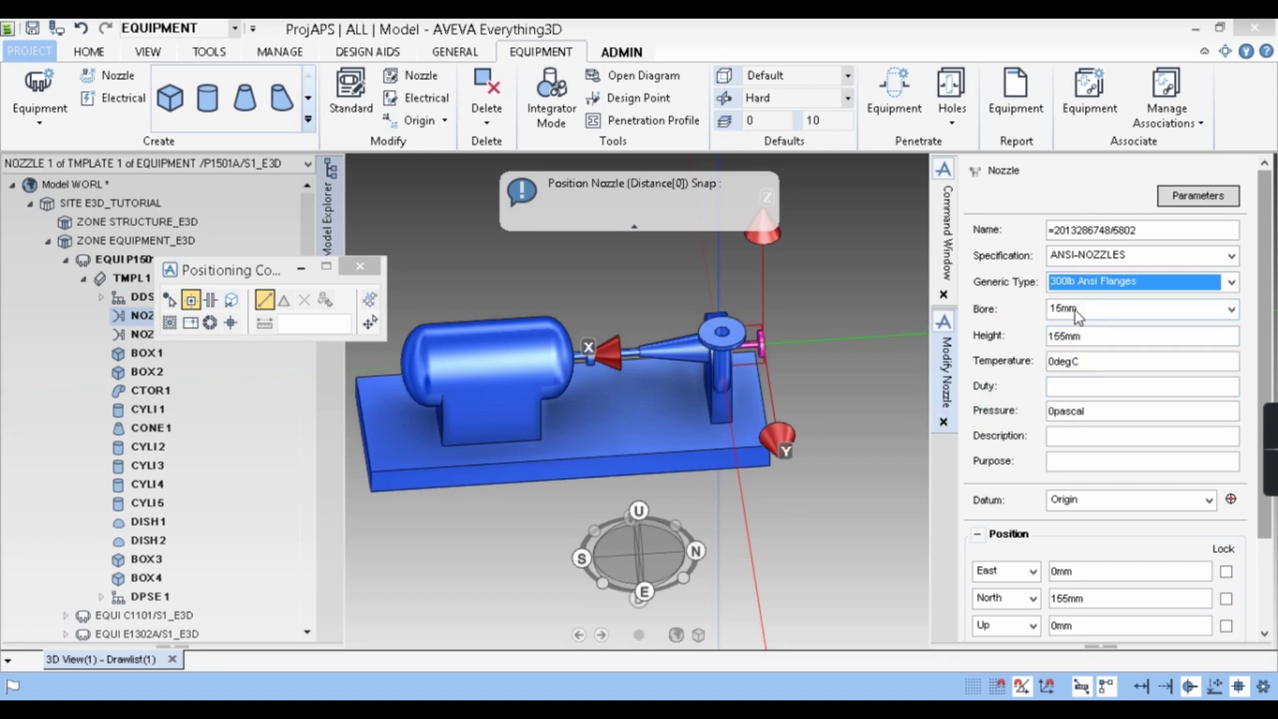
{"action": "left_click", "coordinate": [1191, 306]}
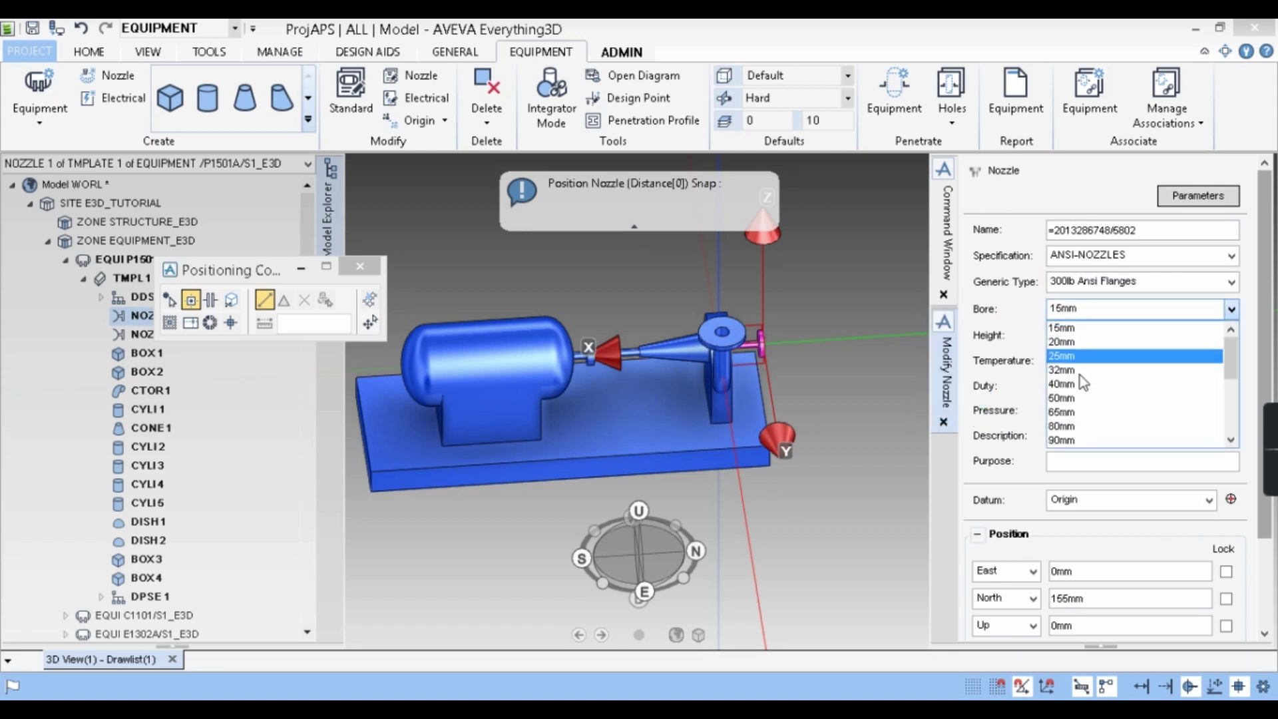
{"action": "scroll", "coordinate": [1075, 426], "scroll_direction": "down", "scroll_amount": 3}
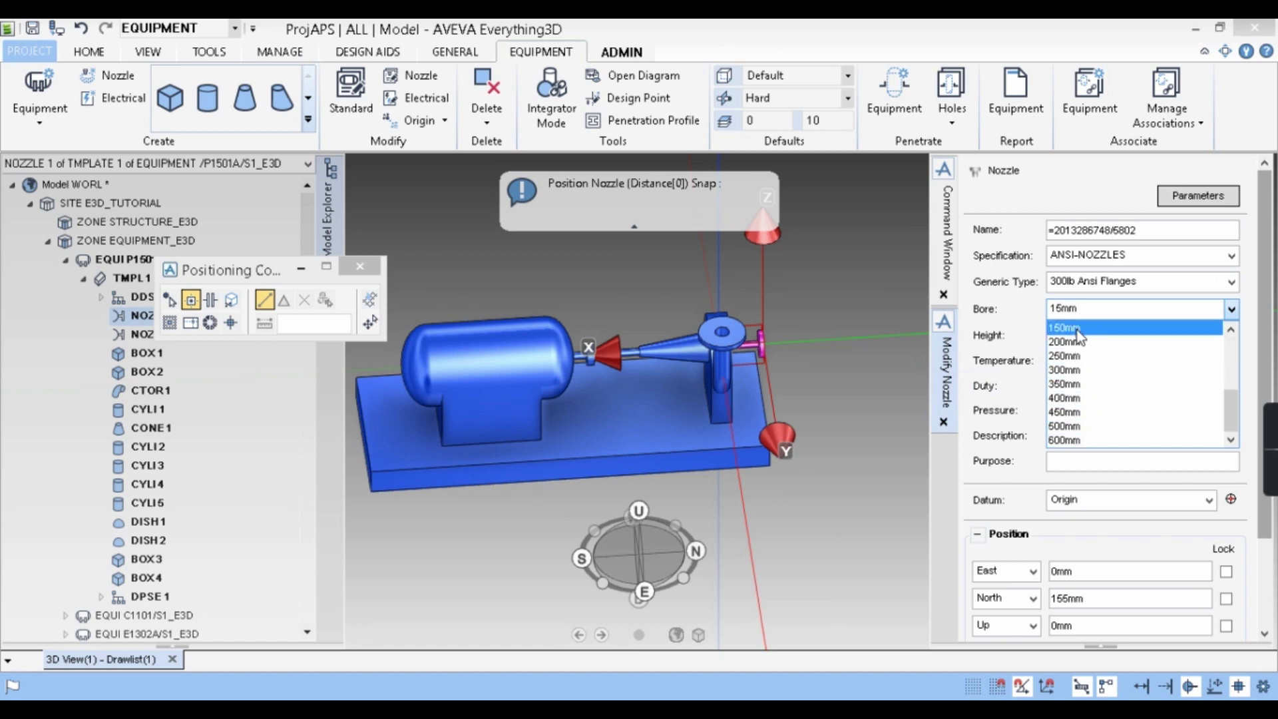
{"action": "scroll", "coordinate": [1077, 333], "scroll_direction": "up", "scroll_amount": 2}
{"action": "left_click", "coordinate": [1065, 398]}
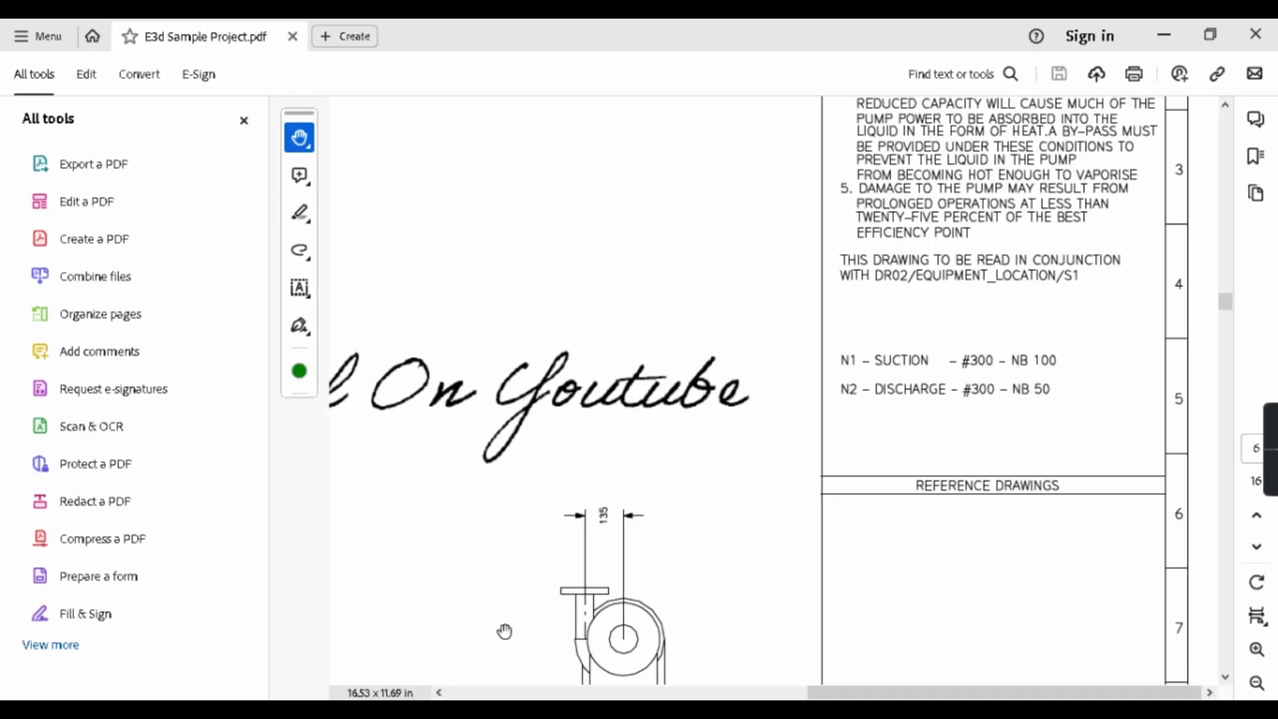
Check the sizes against the PDF drawing and confirm nozzle 1's settings with Next.
{"action": "key", "text": "ctrl+0"}
{"action": "scroll", "coordinate": [631, 518], "scroll_direction": "up", "scroll_amount": 3, "text": "ctrl"}
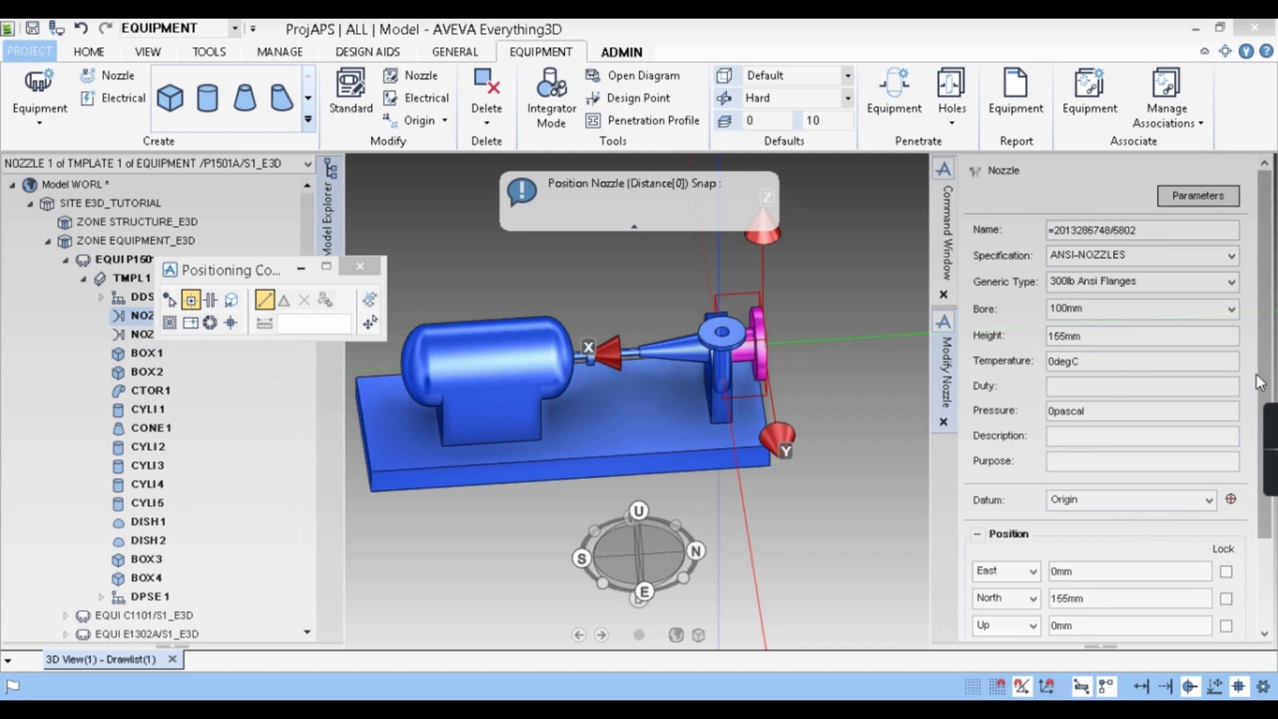
{"action": "left_click", "coordinate": [1268, 393]}
{"action": "left_click_drag", "start_coordinate": [1268, 392], "coordinate": [1268, 451]}
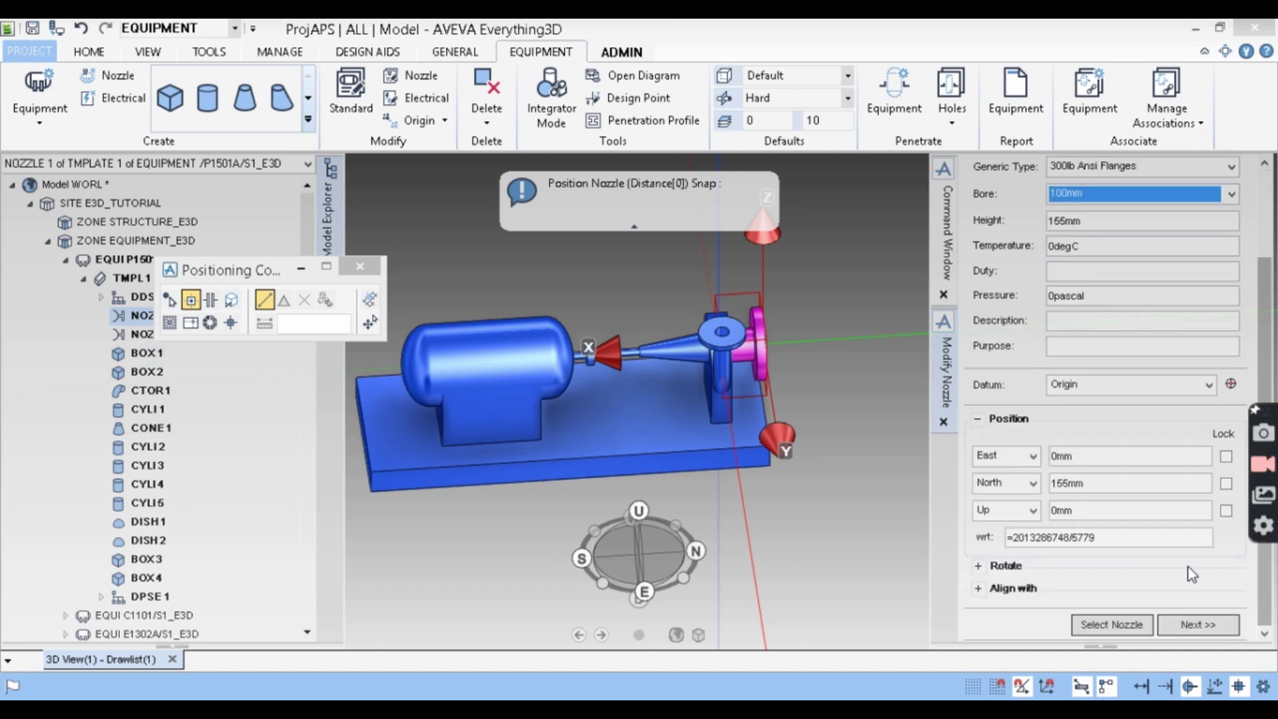
{"action": "left_click", "coordinate": [1218, 629]}
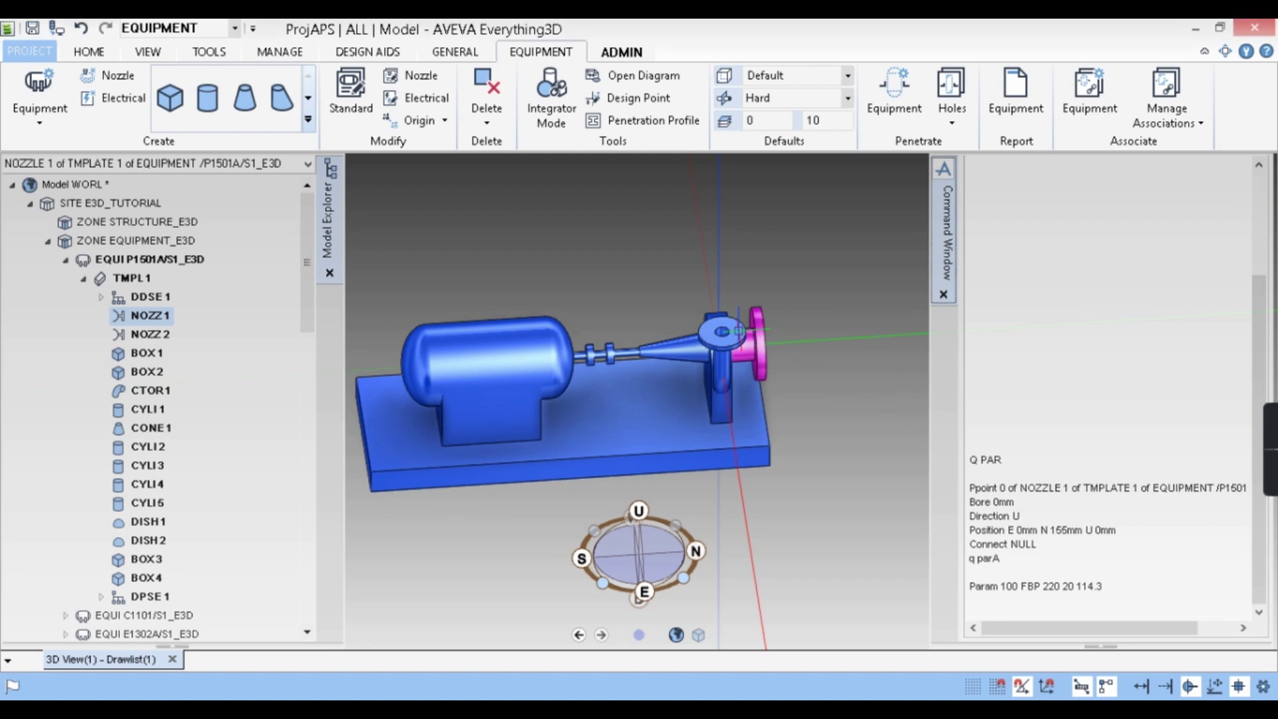
Select NOZZ2 and query its parameters with Q PARA, showing a bore of 50.
{"action": "key", "text": "Down"}
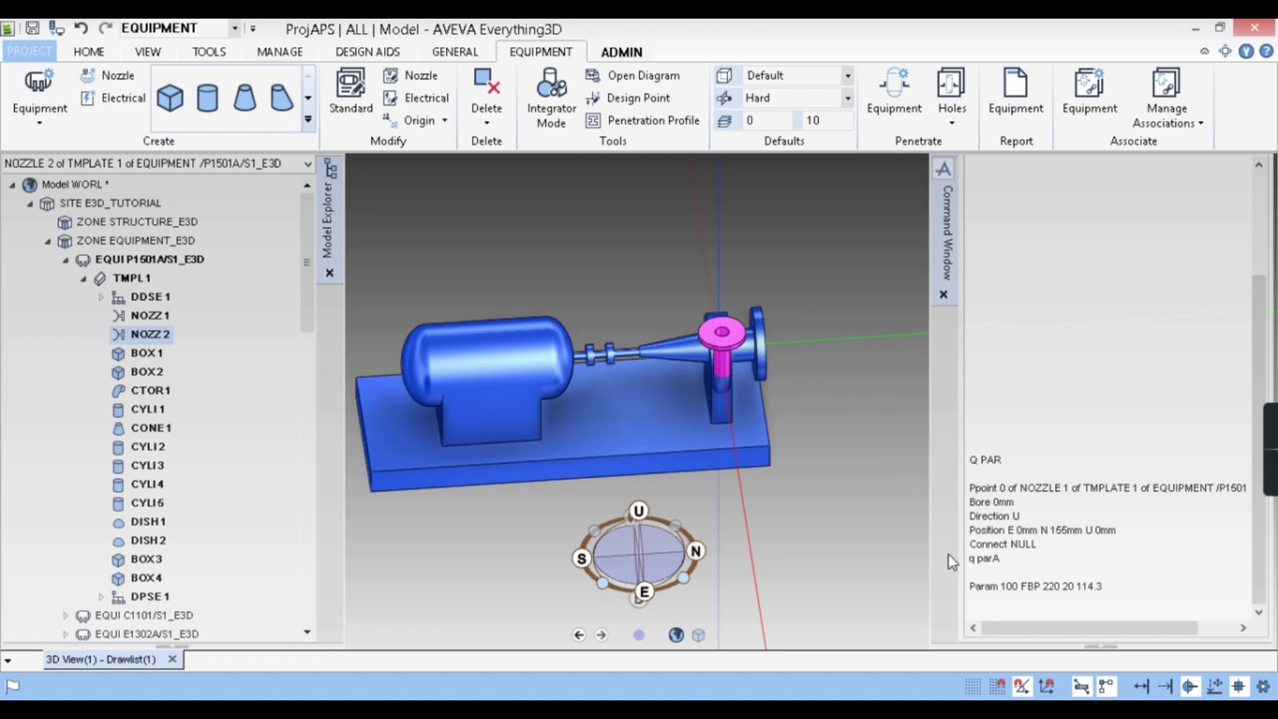
{"action": "left_click", "coordinate": [1025, 599]}
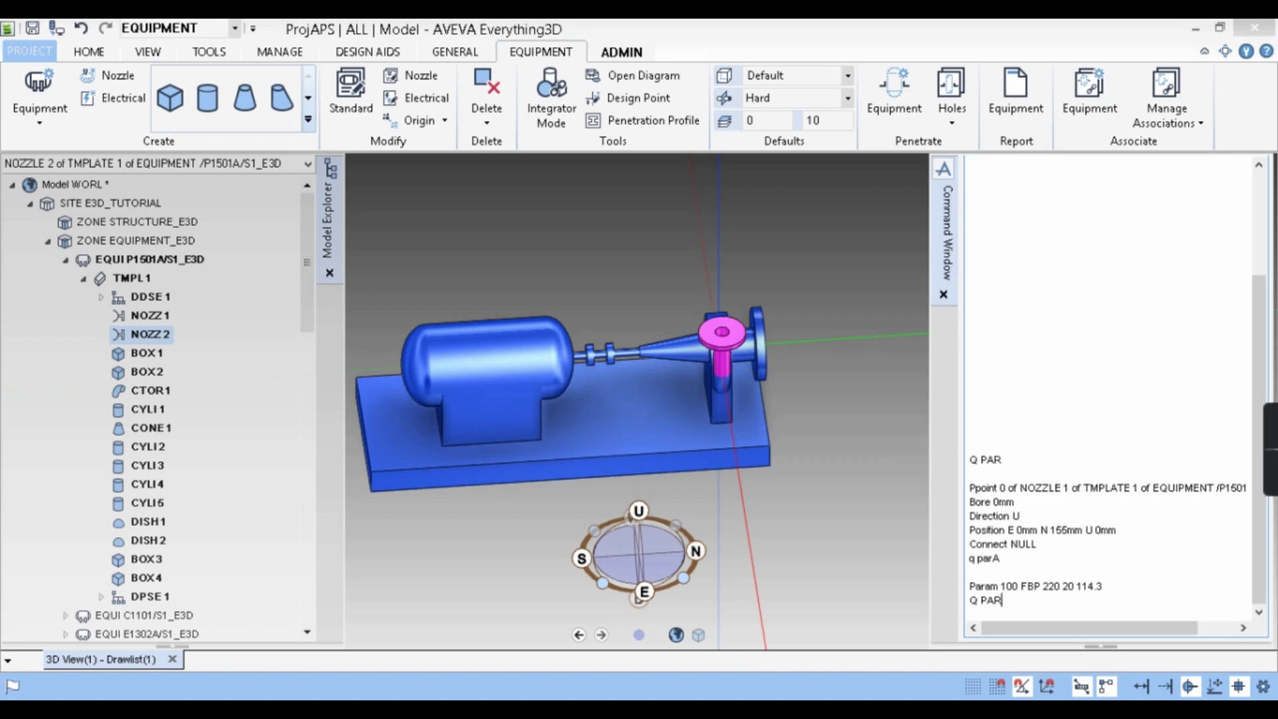
{"action": "key", "text": "Return"}
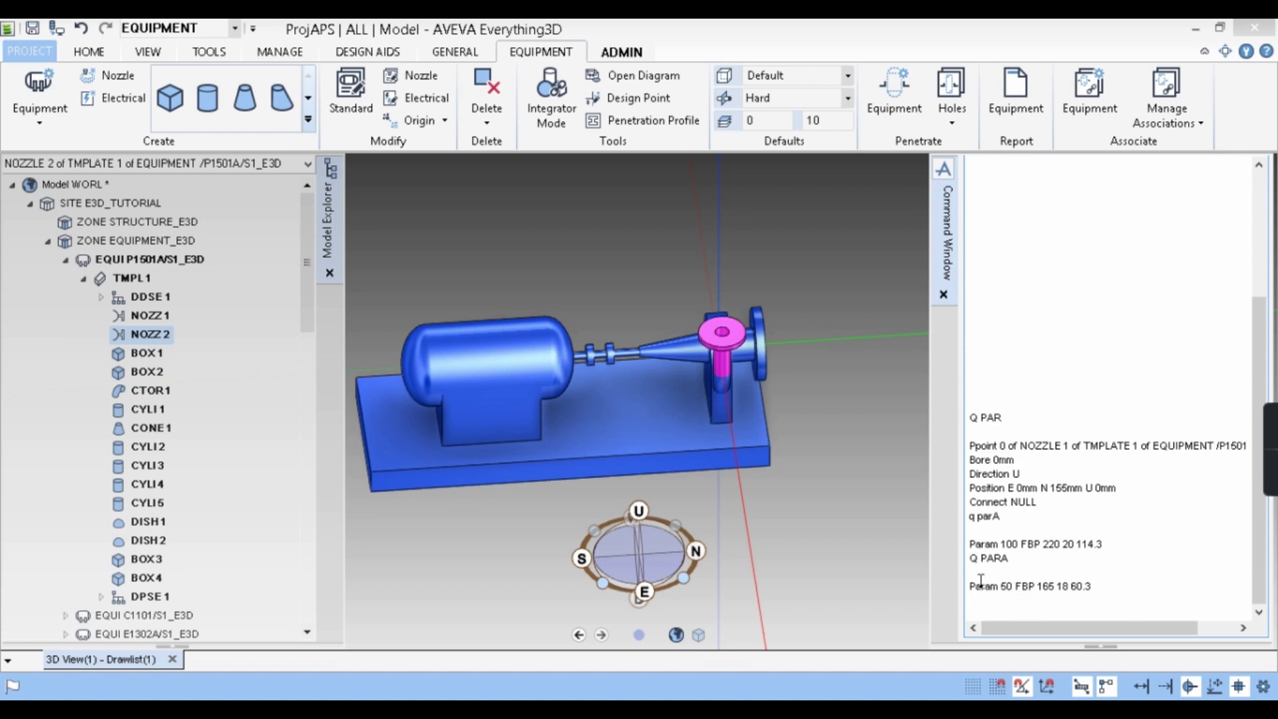
{"action": "left_click", "coordinate": [994, 601]}
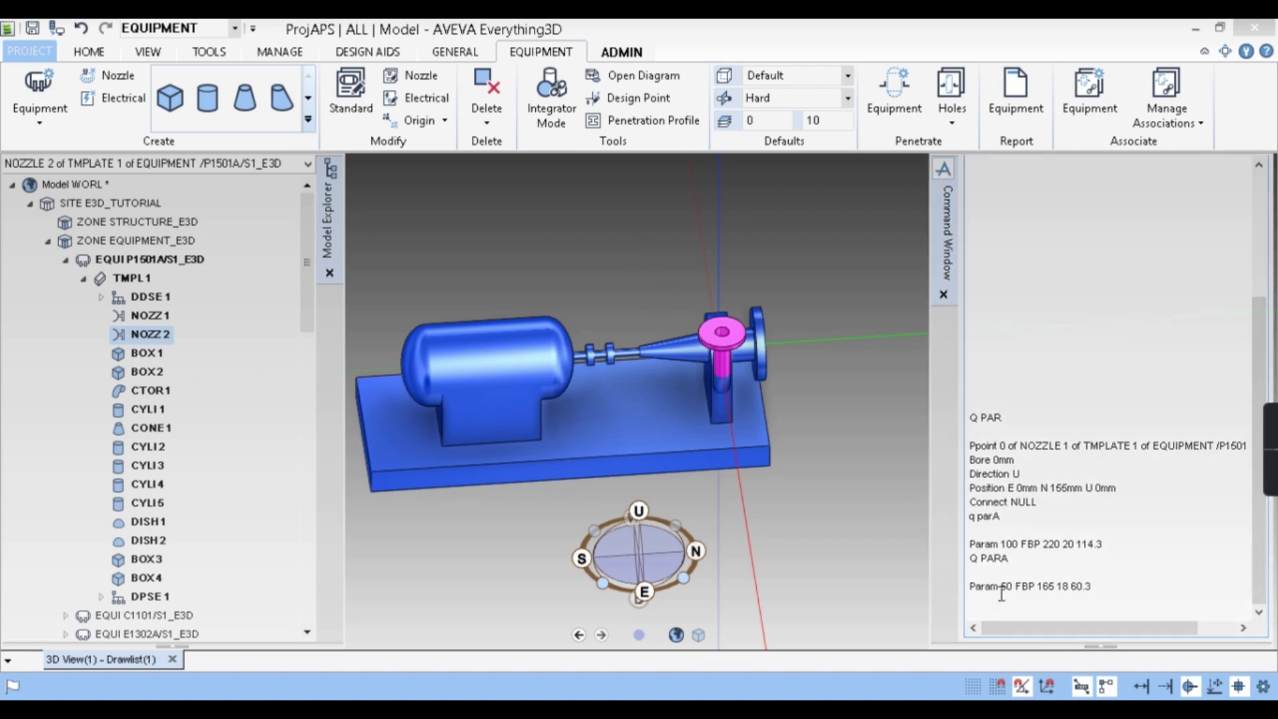
{"action": "double_click", "coordinate": [1007, 587]}
Pan the drawing to the N2 discharge note (#300, NB 50), then minimise Acrobat.
{"action": "key", "text": "alt+Tab"}
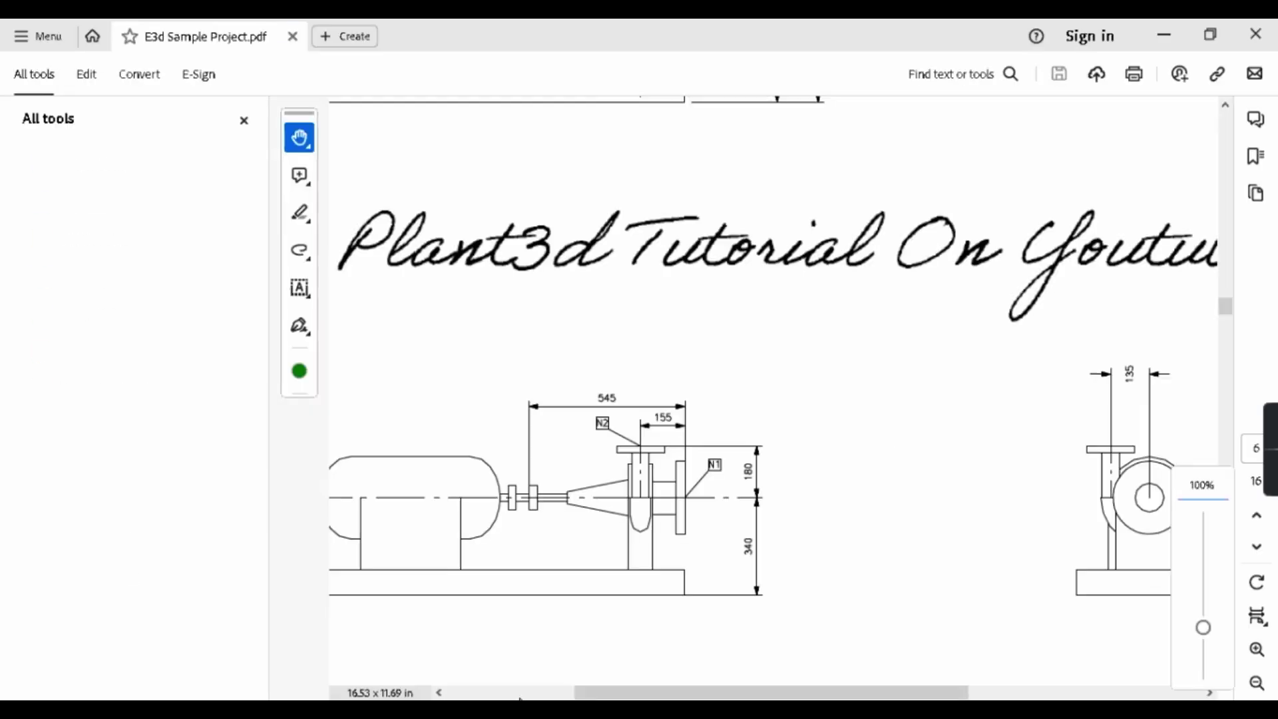
{"action": "left_click_drag", "start_coordinate": [1007, 422], "coordinate": [522, 448]}
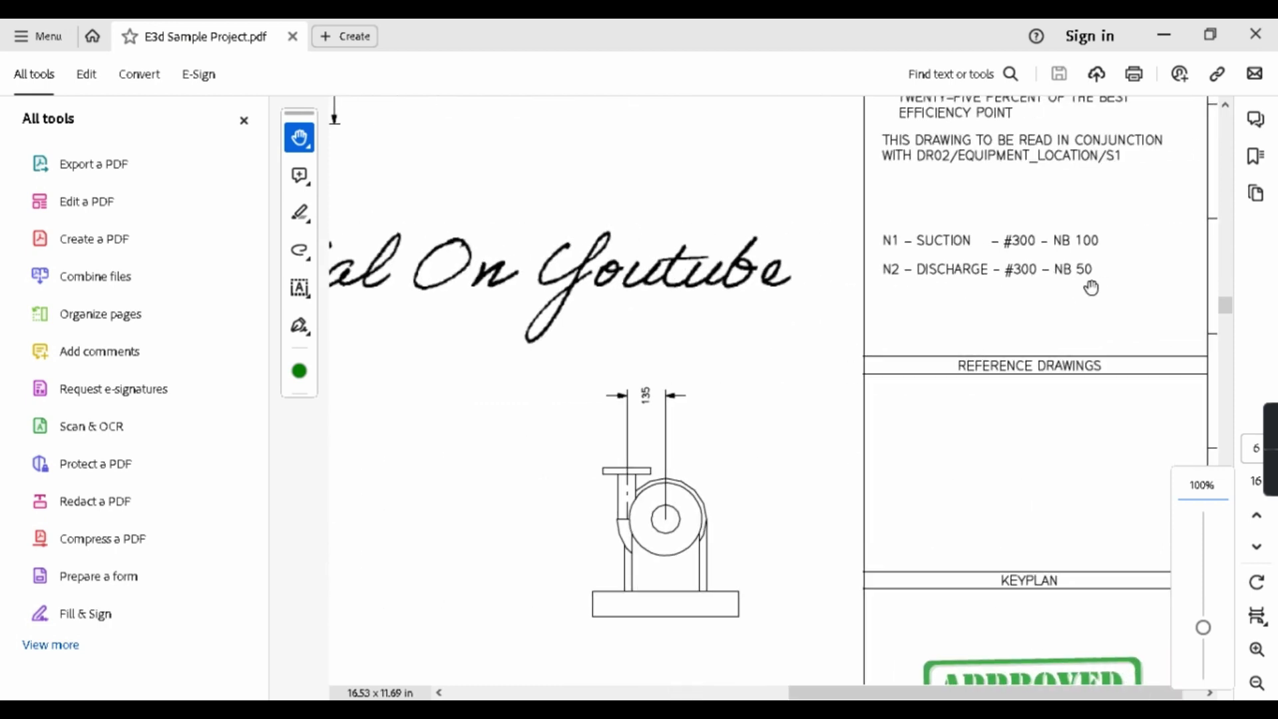
{"action": "left_click", "coordinate": [1166, 34]}
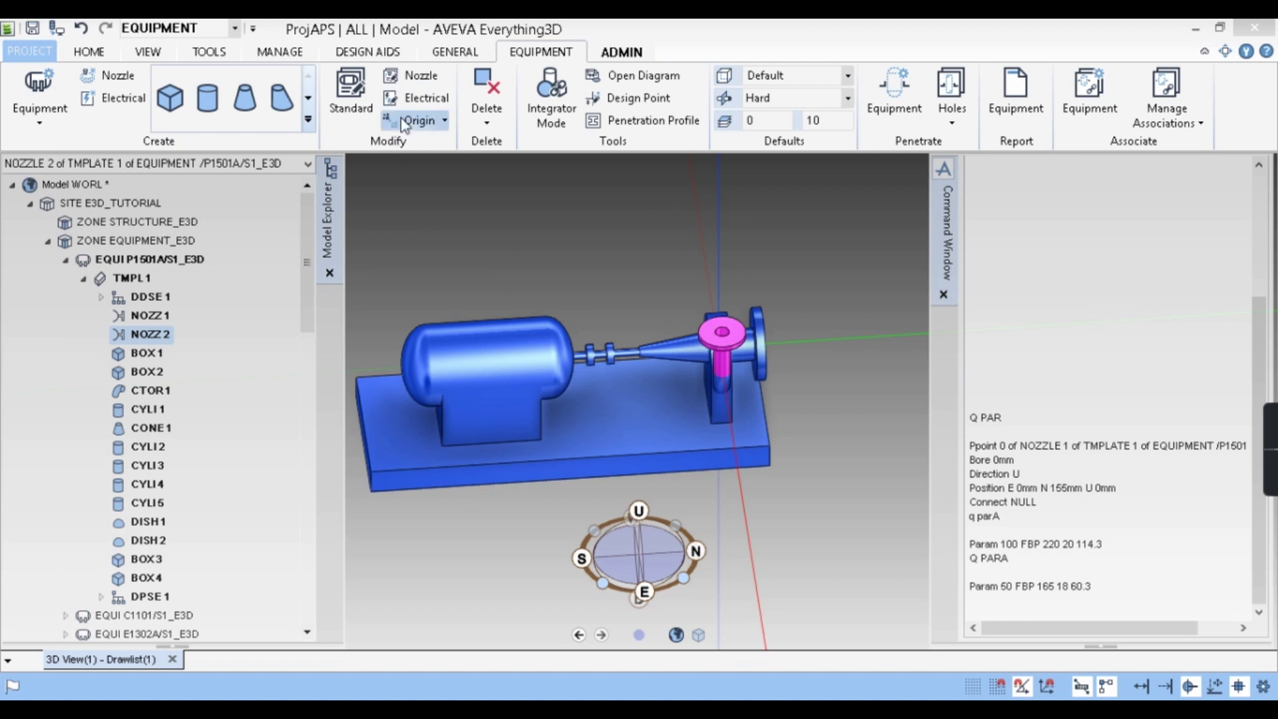
Set nozzle 2 to specification ANSI-NOZZLES with a 50mm bore.
{"action": "left_click", "coordinate": [418, 76]}
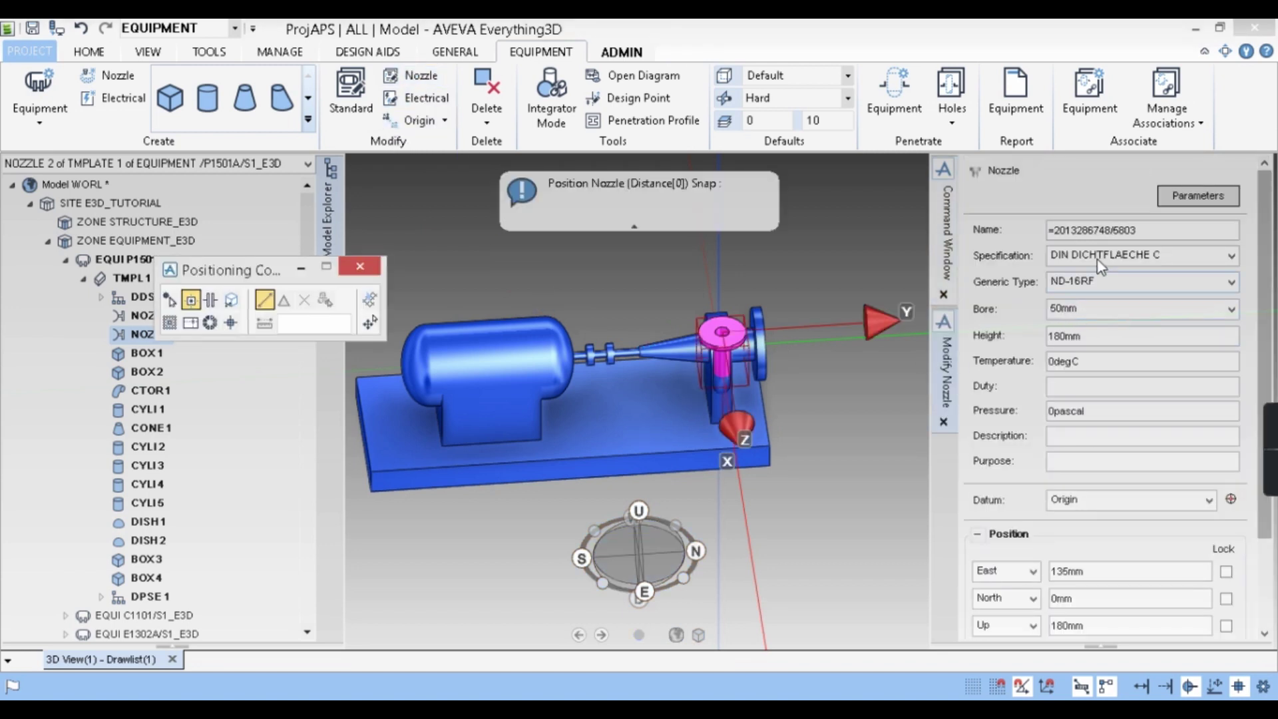
{"action": "left_click", "coordinate": [1102, 259]}
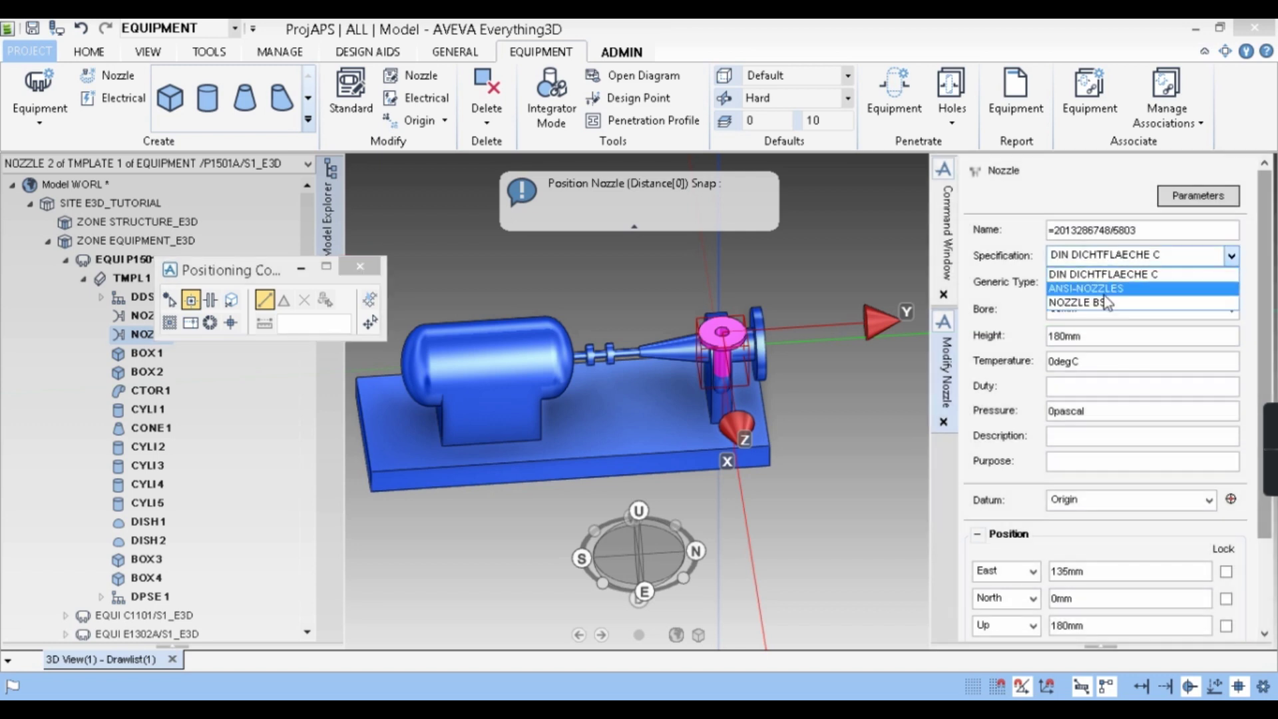
{"action": "left_click", "coordinate": [1087, 285]}
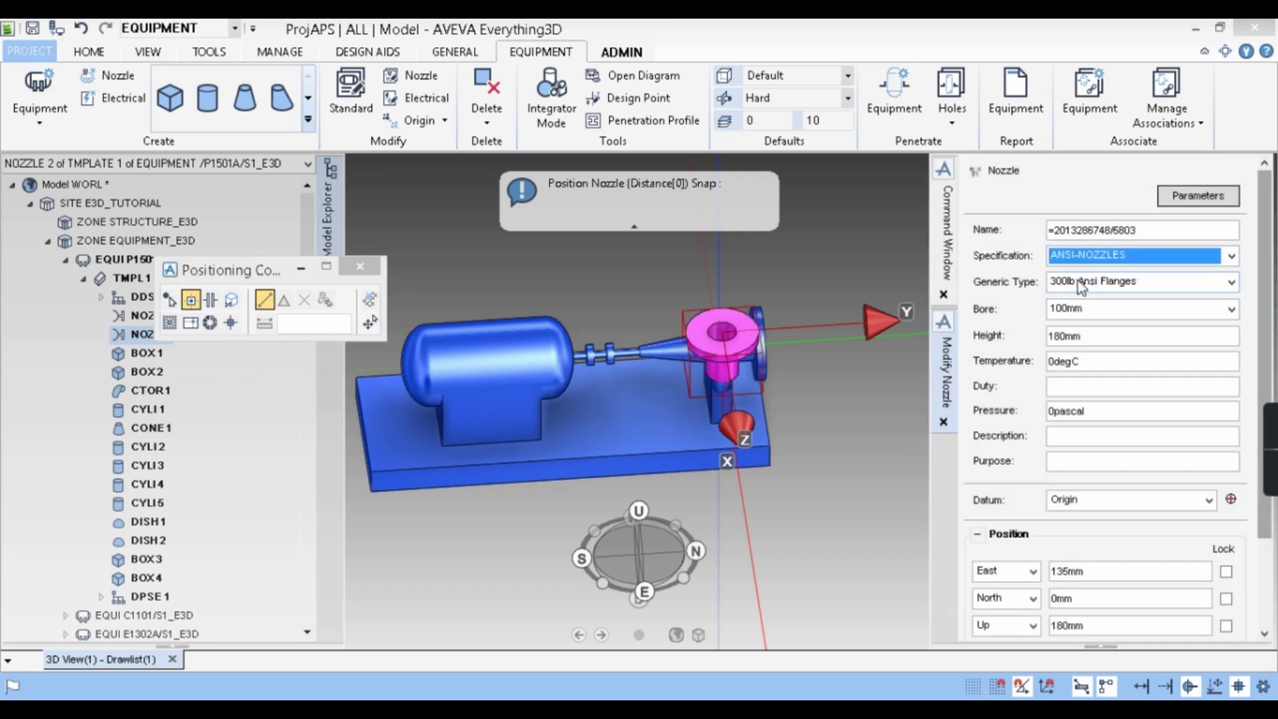
{"action": "left_click", "coordinate": [1113, 309]}
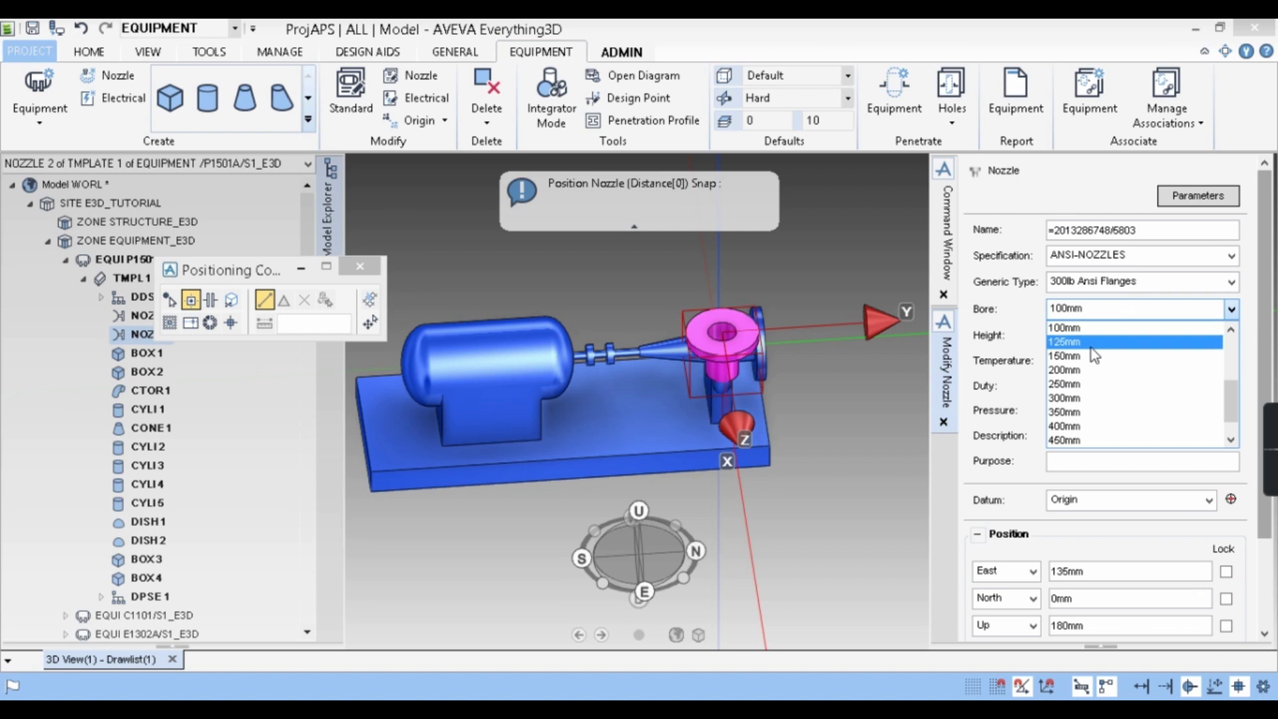
{"action": "scroll", "coordinate": [1093, 350], "scroll_direction": "up", "scroll_amount": 3}
{"action": "left_click", "coordinate": [1079, 371]}
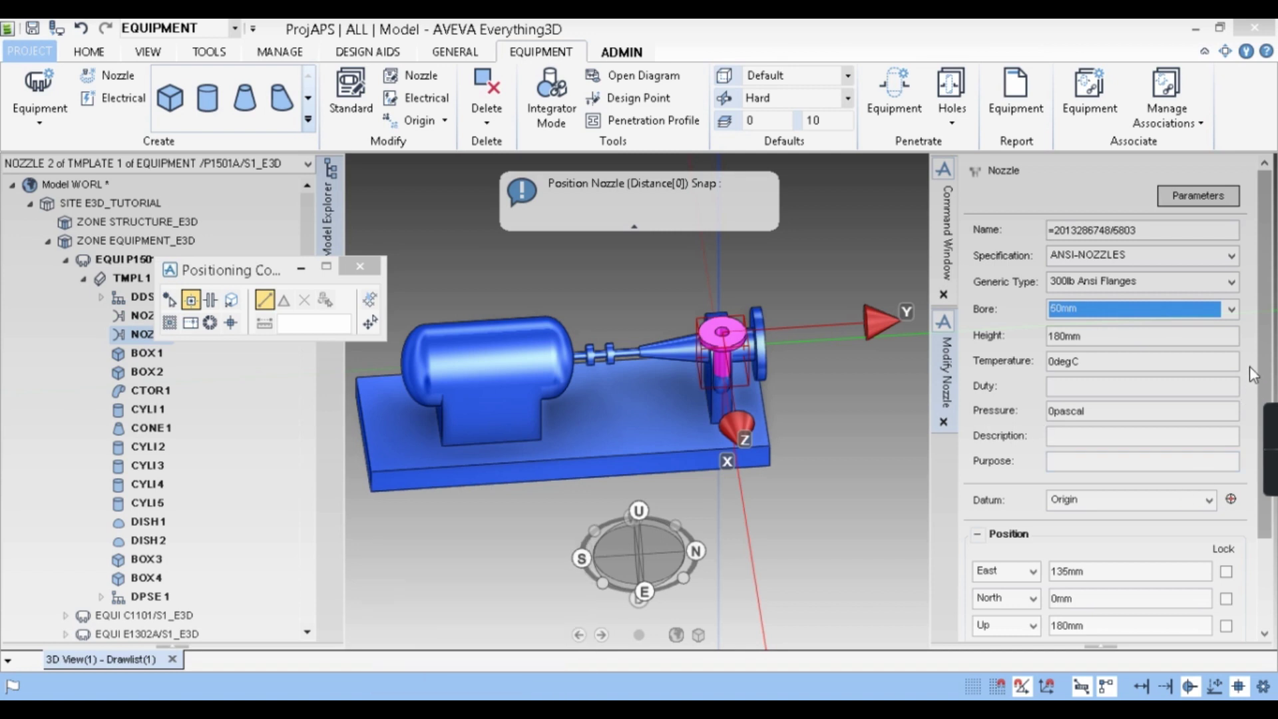
{"action": "scroll", "coordinate": [1125, 610], "scroll_direction": "down", "scroll_amount": 3}
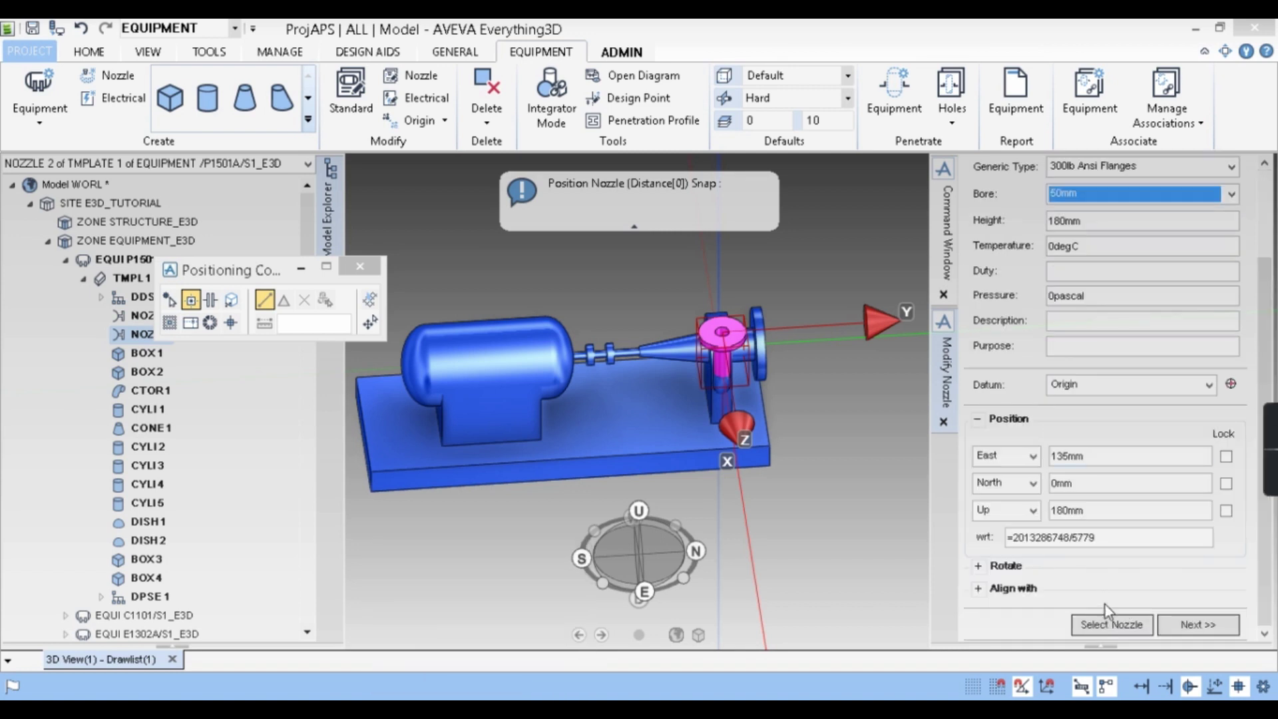
{"action": "left_click", "coordinate": [1198, 625]}
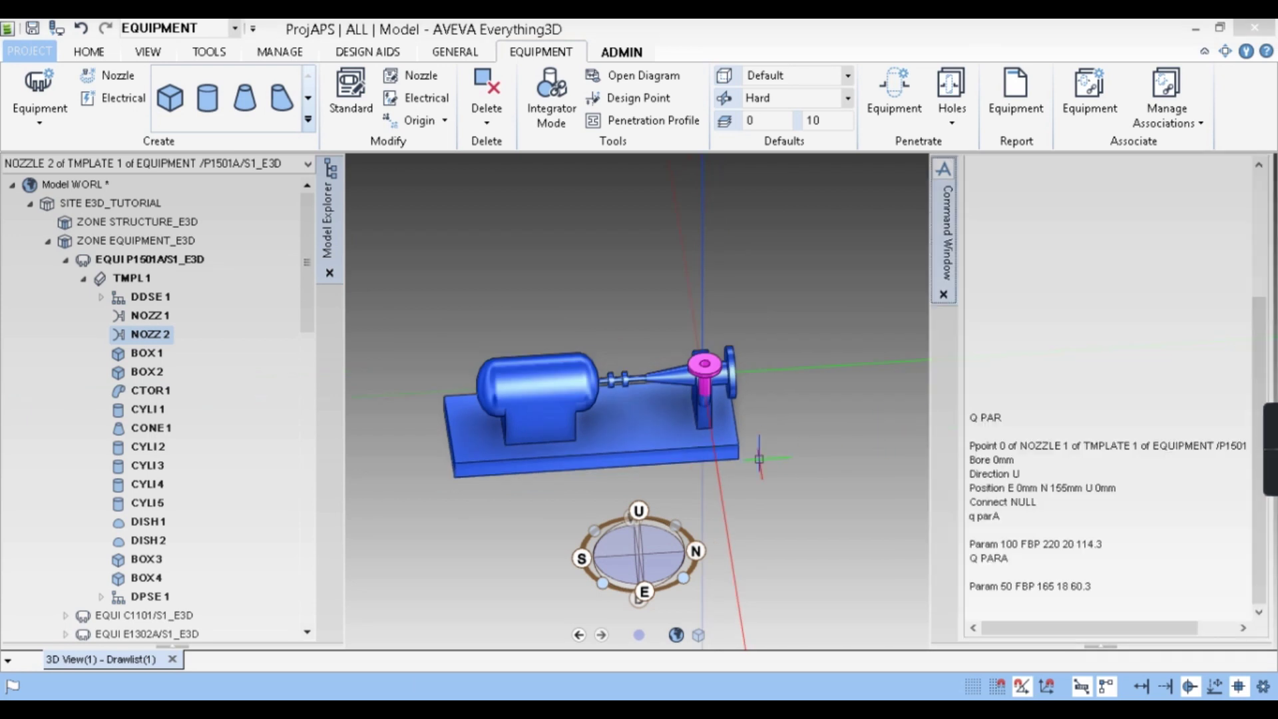
Locate the P1502A & P1502B pump sheet in the PDF, then return to the model.
{"action": "middle_click_drag", "start_coordinate": [759, 458], "coordinate": [567, 416]}
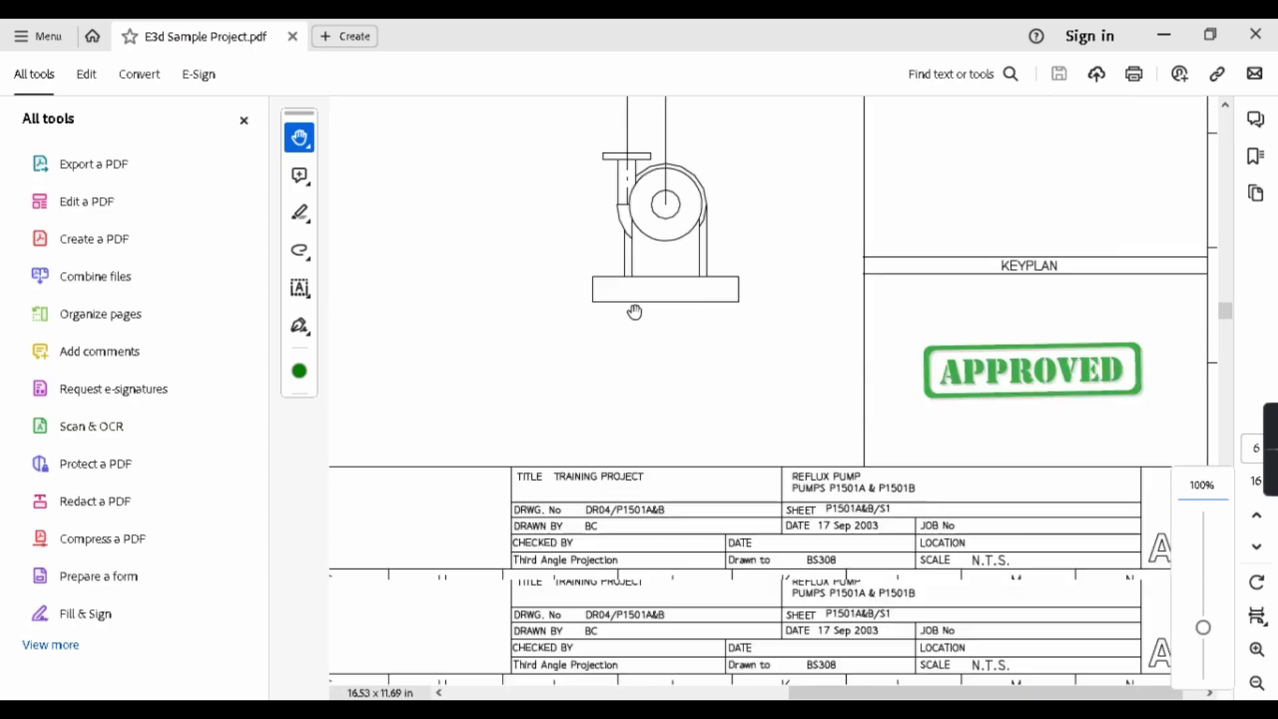
{"action": "scroll", "coordinate": [634, 312], "scroll_direction": "down", "scroll_amount": 4, "text": "ctrl"}
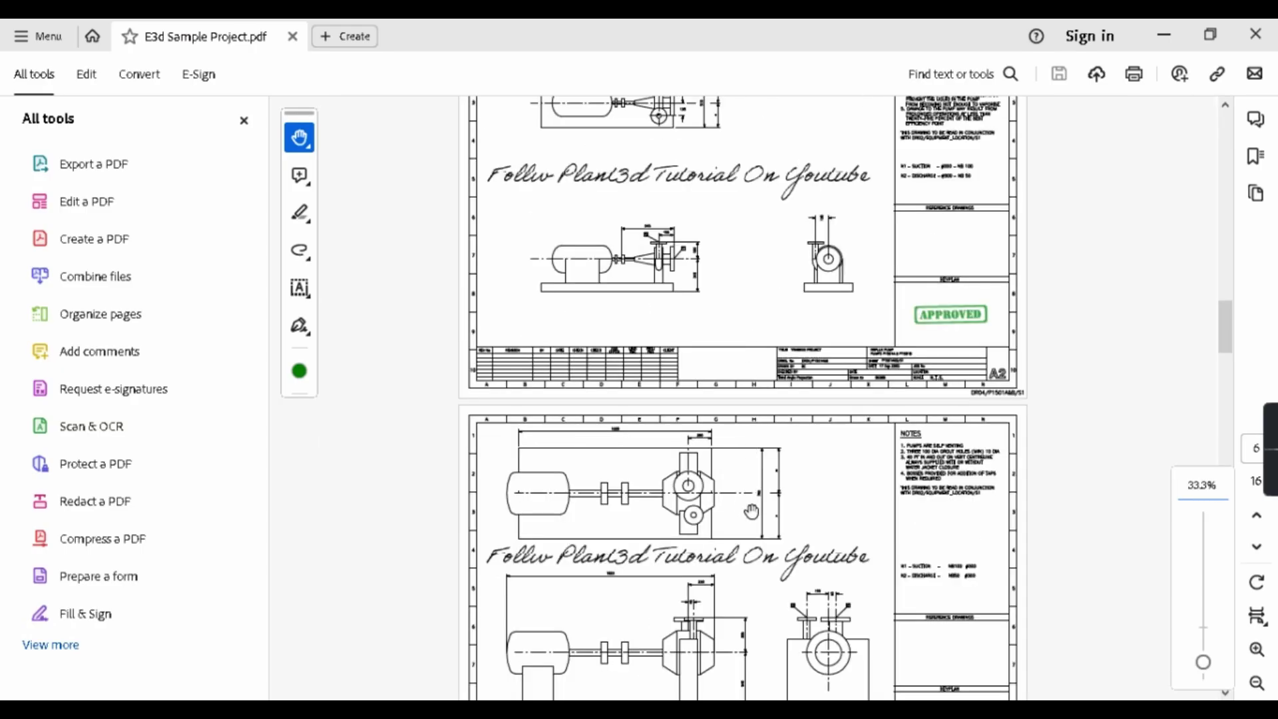
{"action": "scroll", "coordinate": [749, 373], "scroll_direction": "down", "scroll_amount": 3}
{"action": "scroll", "coordinate": [821, 628], "scroll_direction": "up", "scroll_amount": 2, "text": "ctrl"}
{"action": "scroll", "coordinate": [796, 550], "scroll_direction": "down", "scroll_amount": 1}
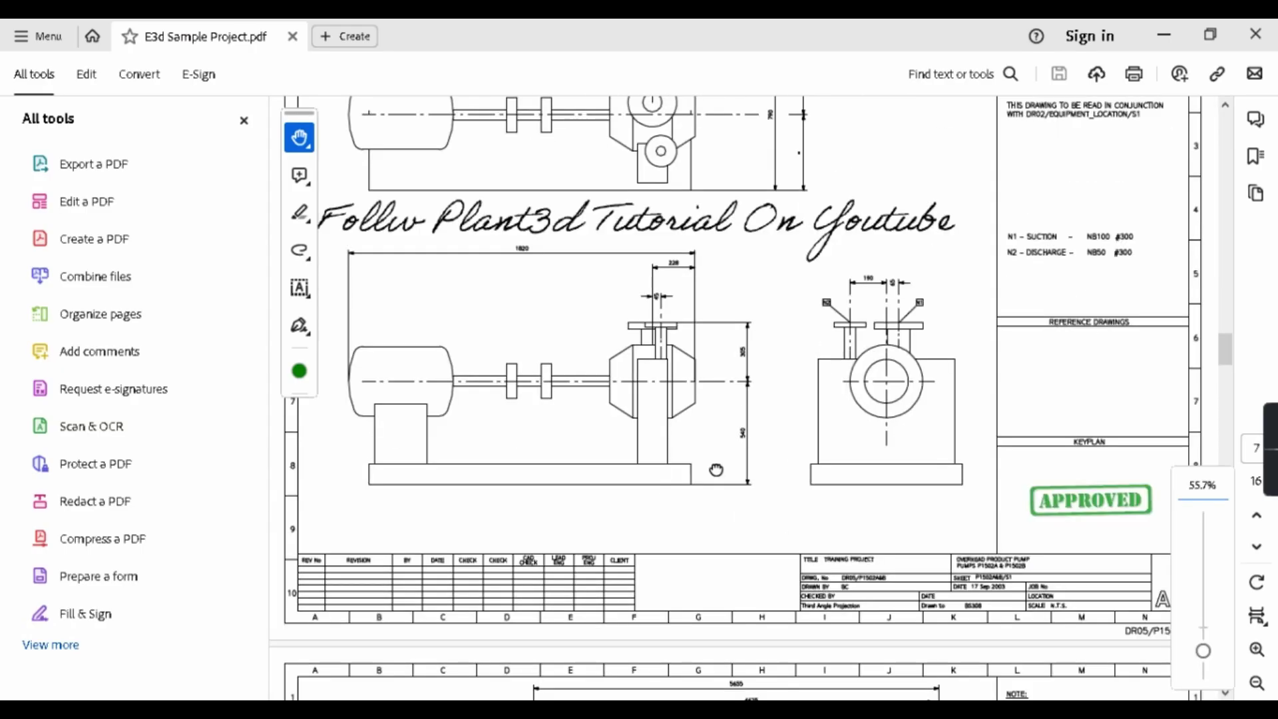
{"action": "left_click", "coordinate": [1164, 35]}
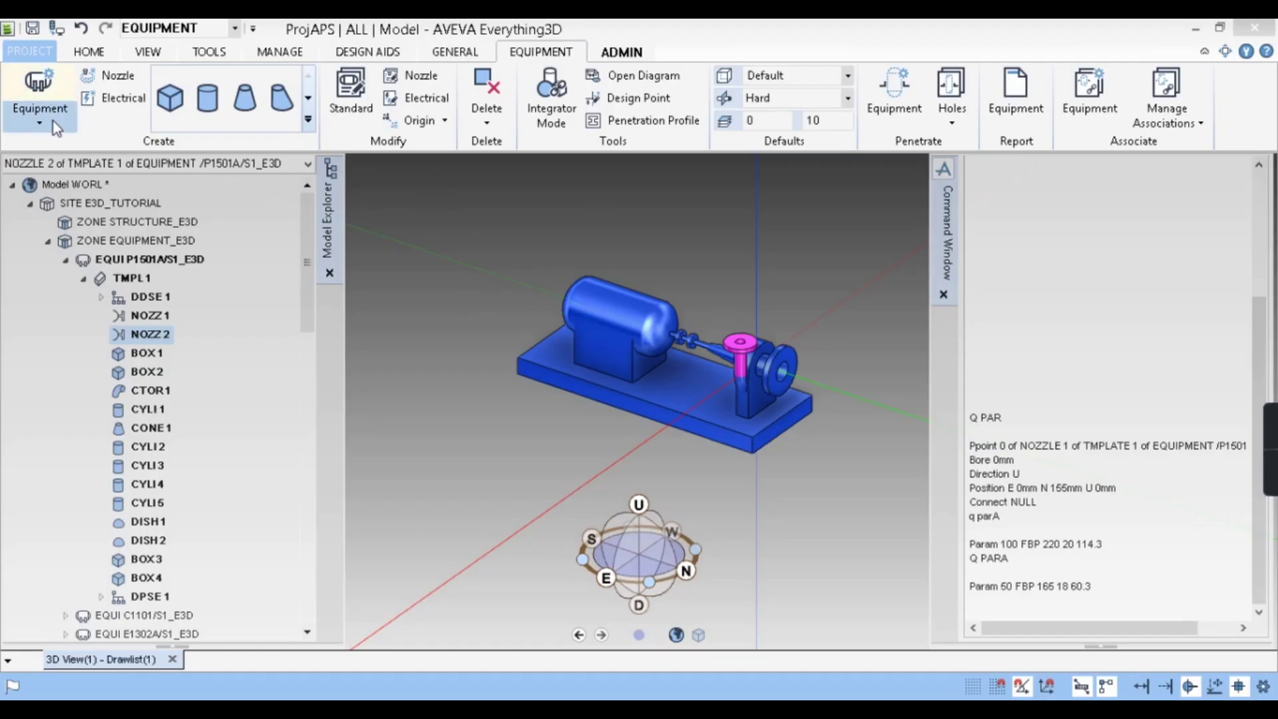
Start new equipment in ZONE EQUIPMENT using the AVEVA Standard Equipment specification.
{"action": "left_click", "coordinate": [66, 260]}
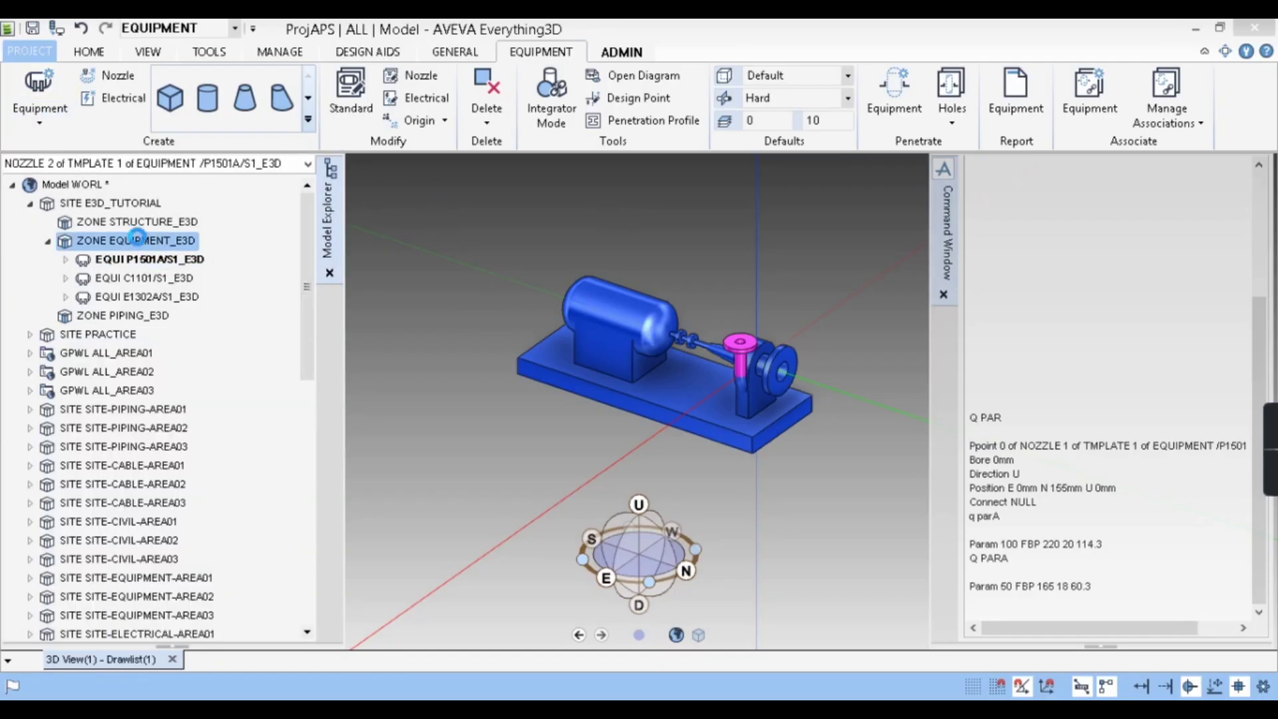
{"action": "left_click", "coordinate": [130, 208]}
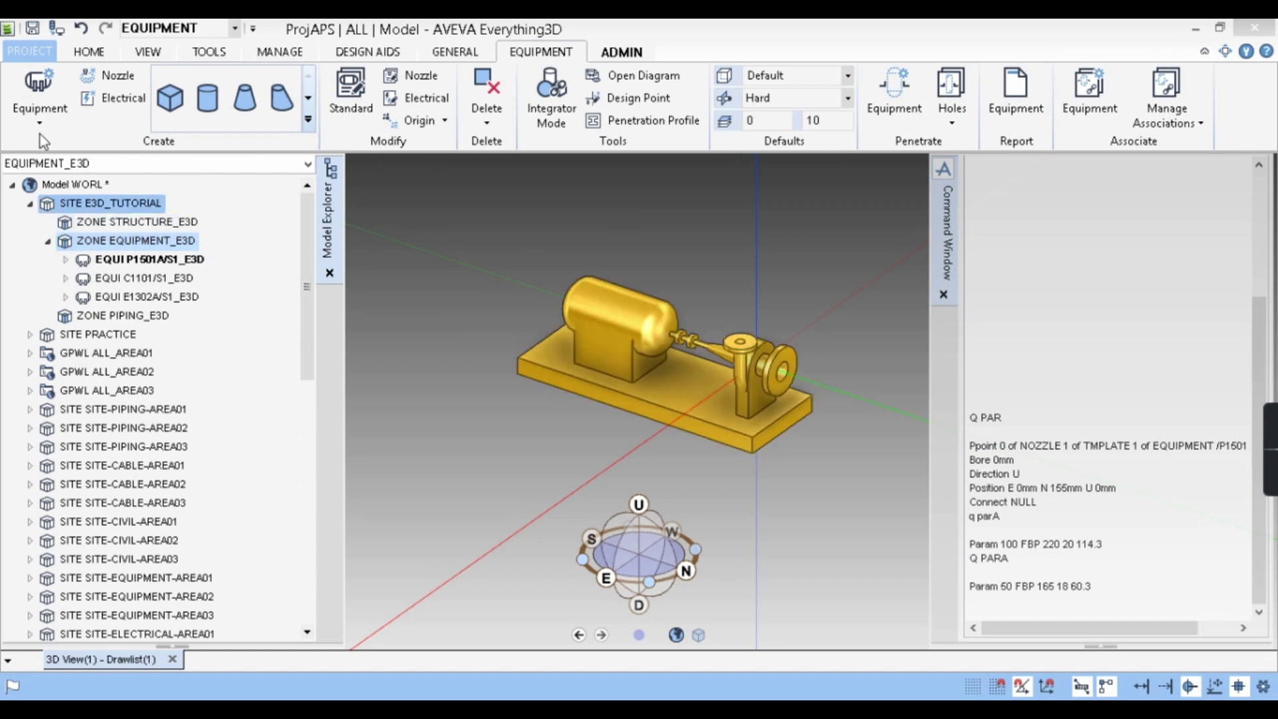
{"action": "left_click", "coordinate": [40, 113]}
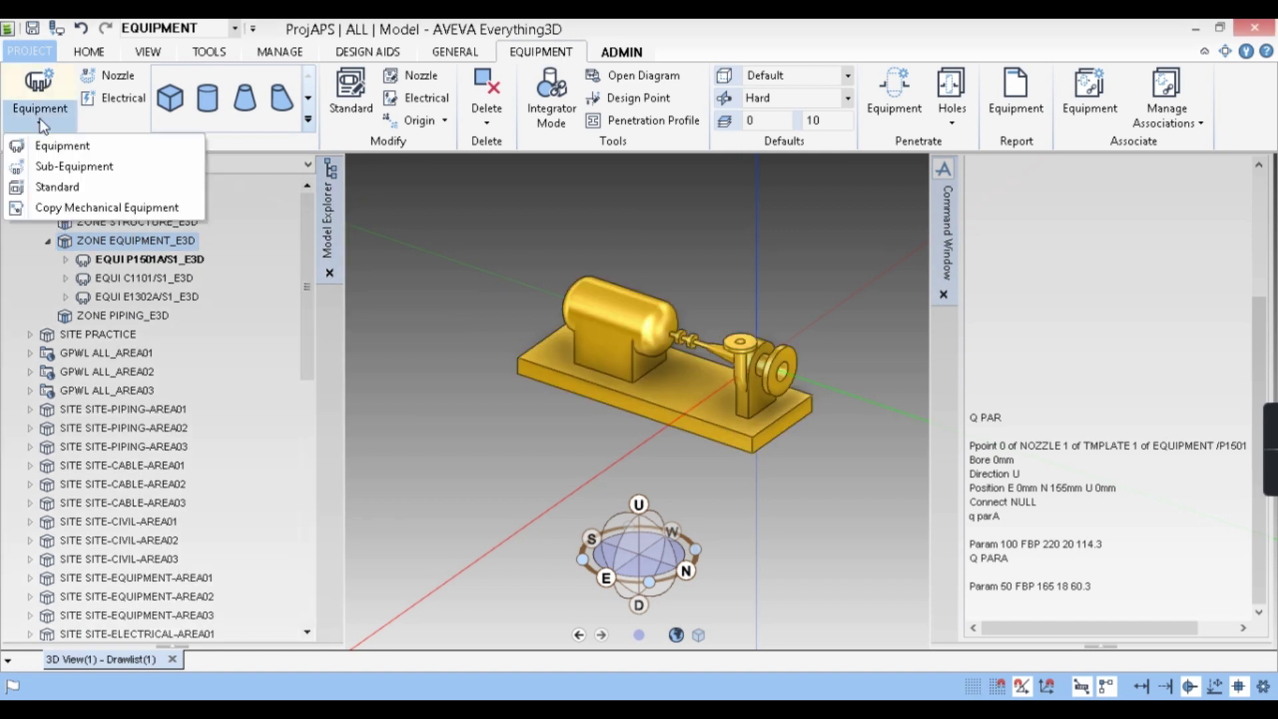
{"action": "left_click", "coordinate": [90, 146]}
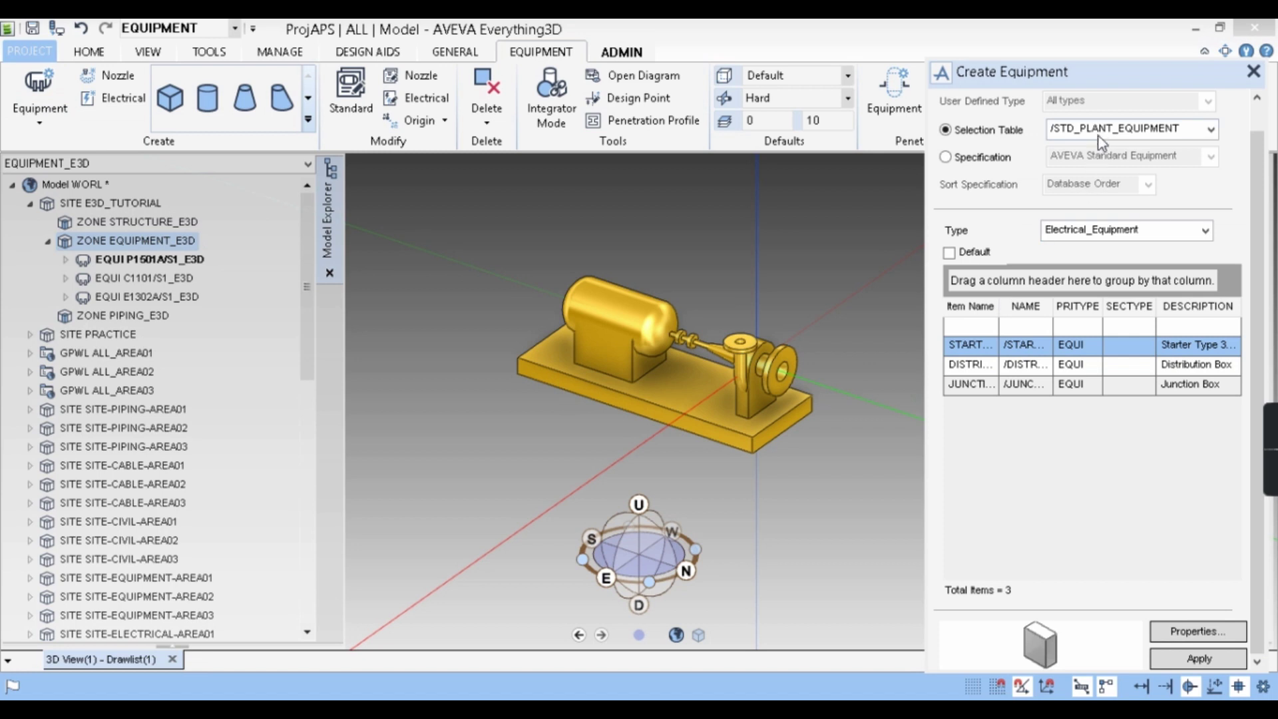
{"action": "left_click", "coordinate": [1098, 136]}
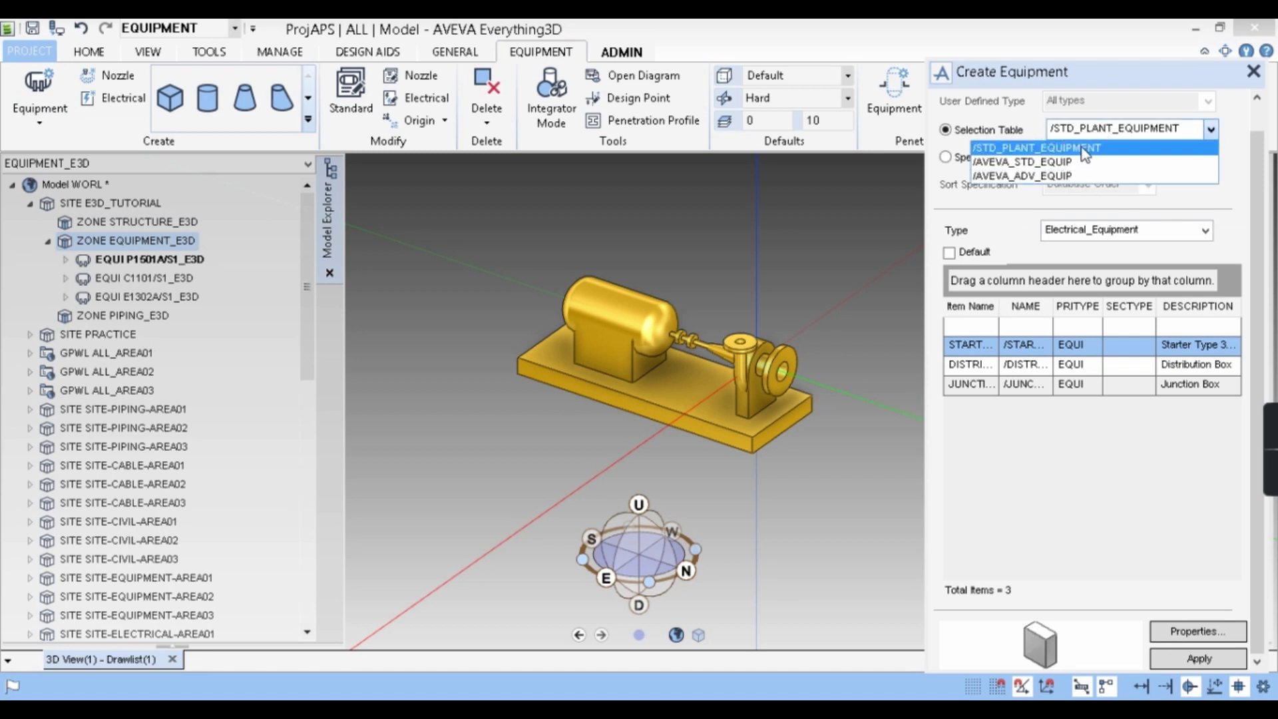
{"action": "left_click", "coordinate": [946, 157]}
{"action": "left_click", "coordinate": [1097, 157]}
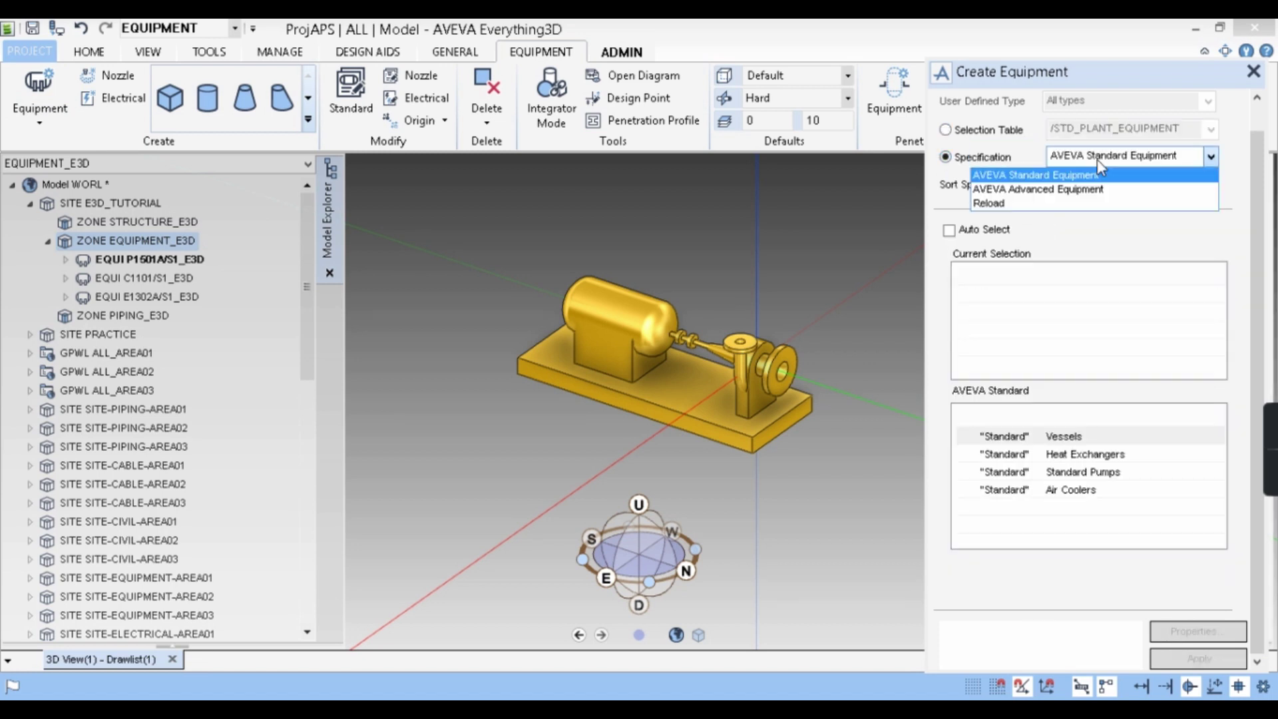
{"action": "left_click", "coordinate": [1091, 174]}
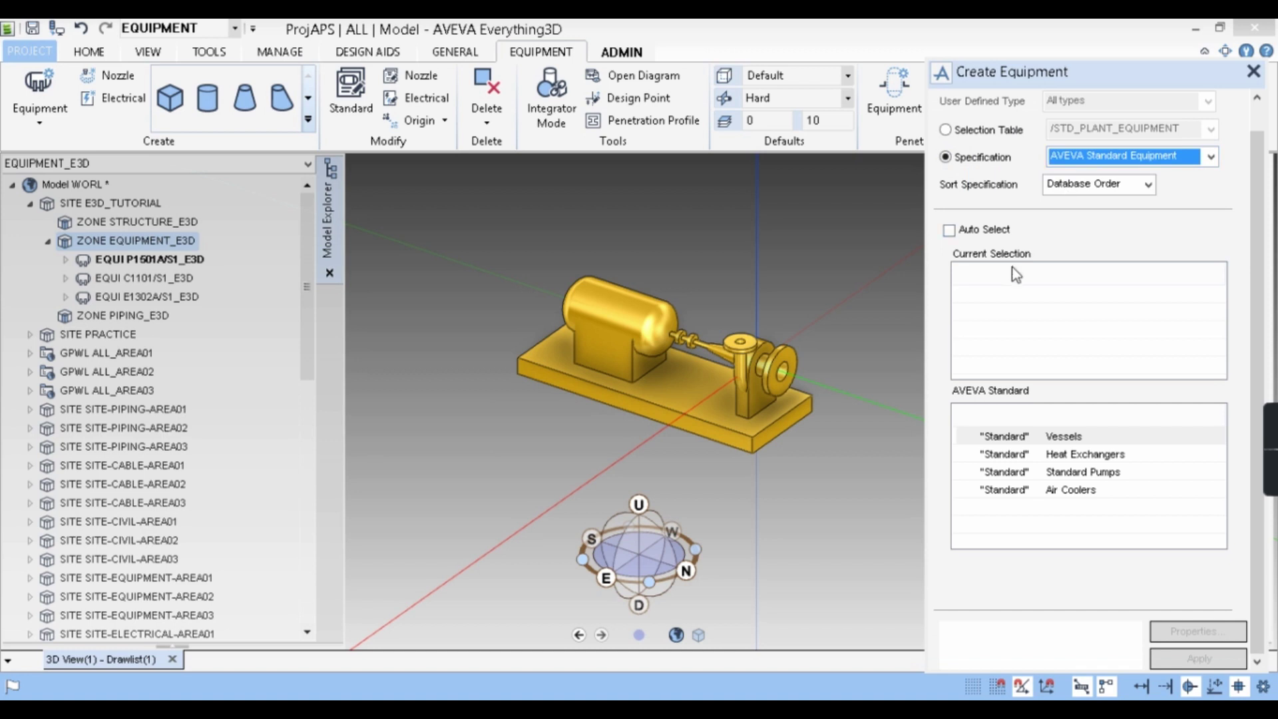
Choose Standard Pumps > Centrifugal > Mounted > Centre Line Mounted, Vertical Nozzles template.
{"action": "left_click", "coordinate": [1072, 472]}
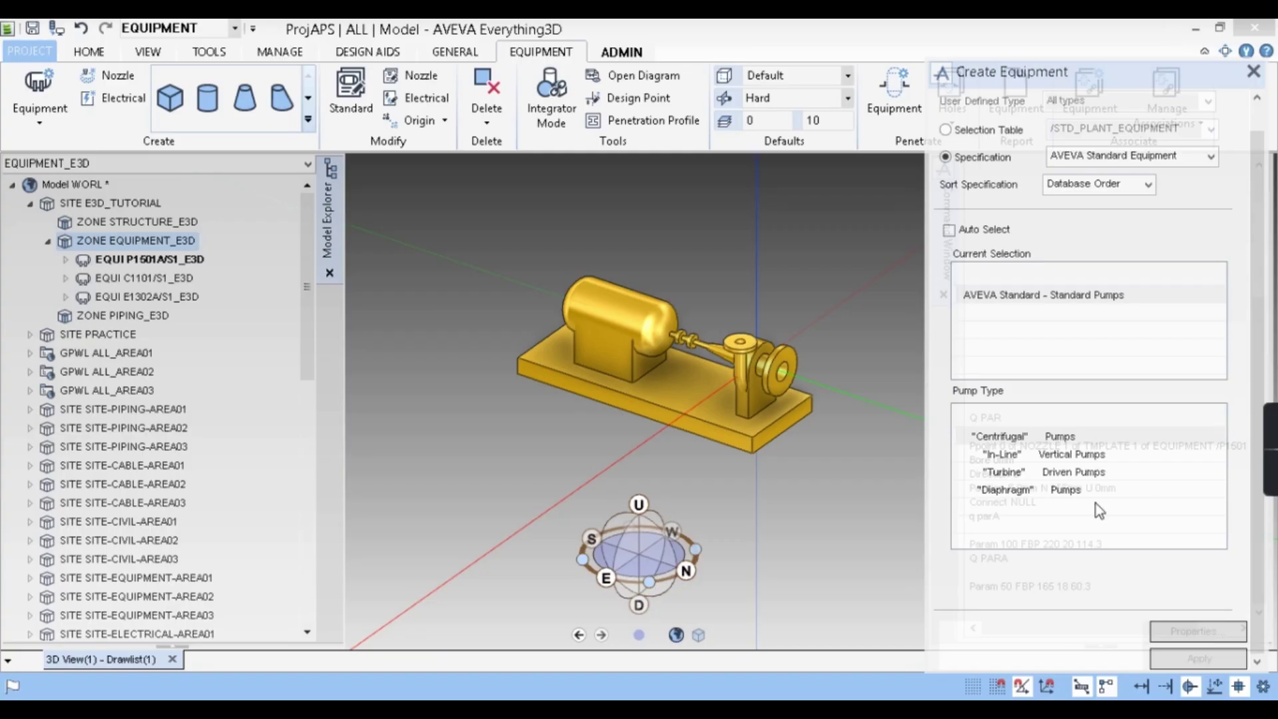
{"action": "left_click", "coordinate": [1065, 441]}
{"action": "left_click", "coordinate": [1060, 442]}
{"action": "left_click_drag", "start_coordinate": [1097, 537], "coordinate": [1125, 542]}
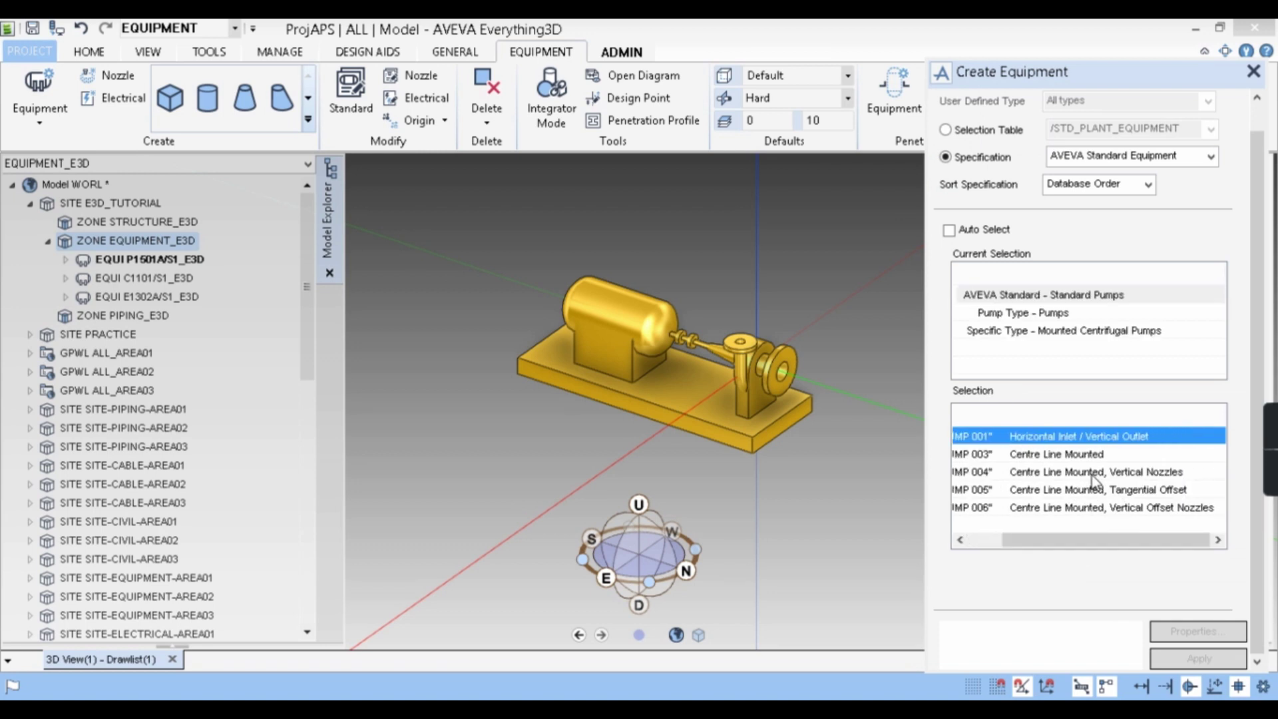
{"action": "left_click", "coordinate": [1149, 473]}
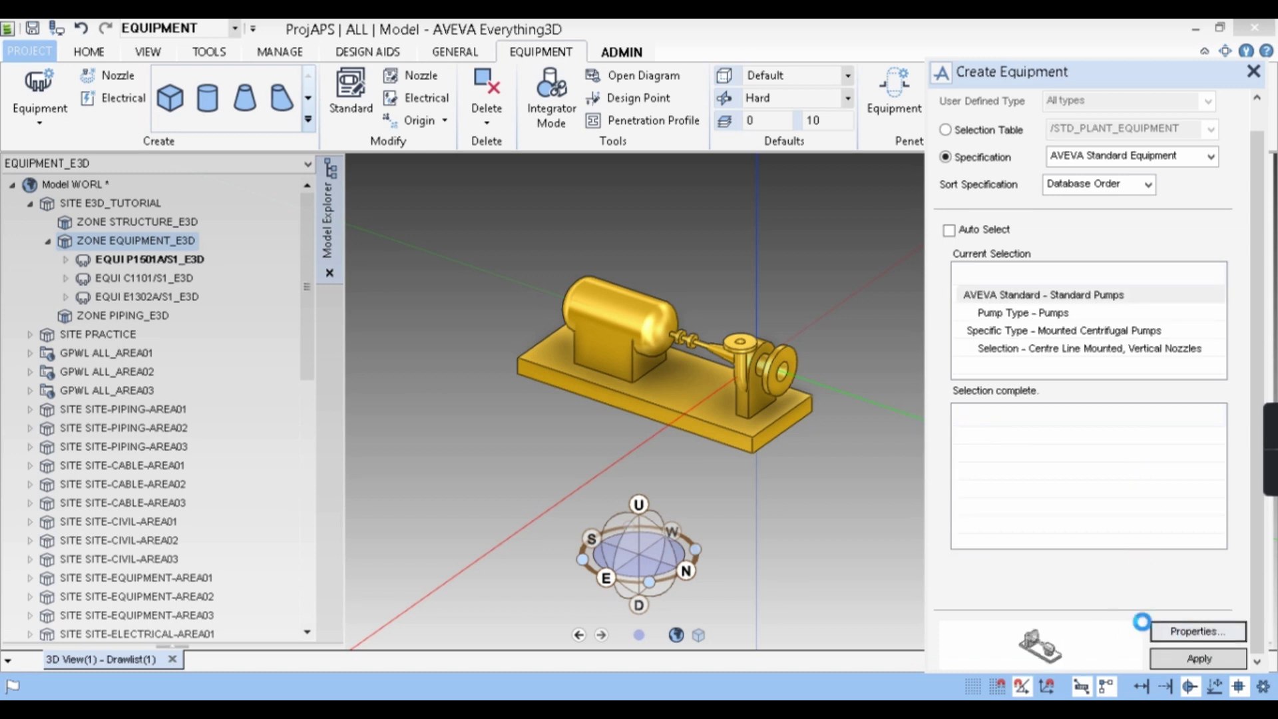
{"action": "left_click", "coordinate": [1161, 629]}
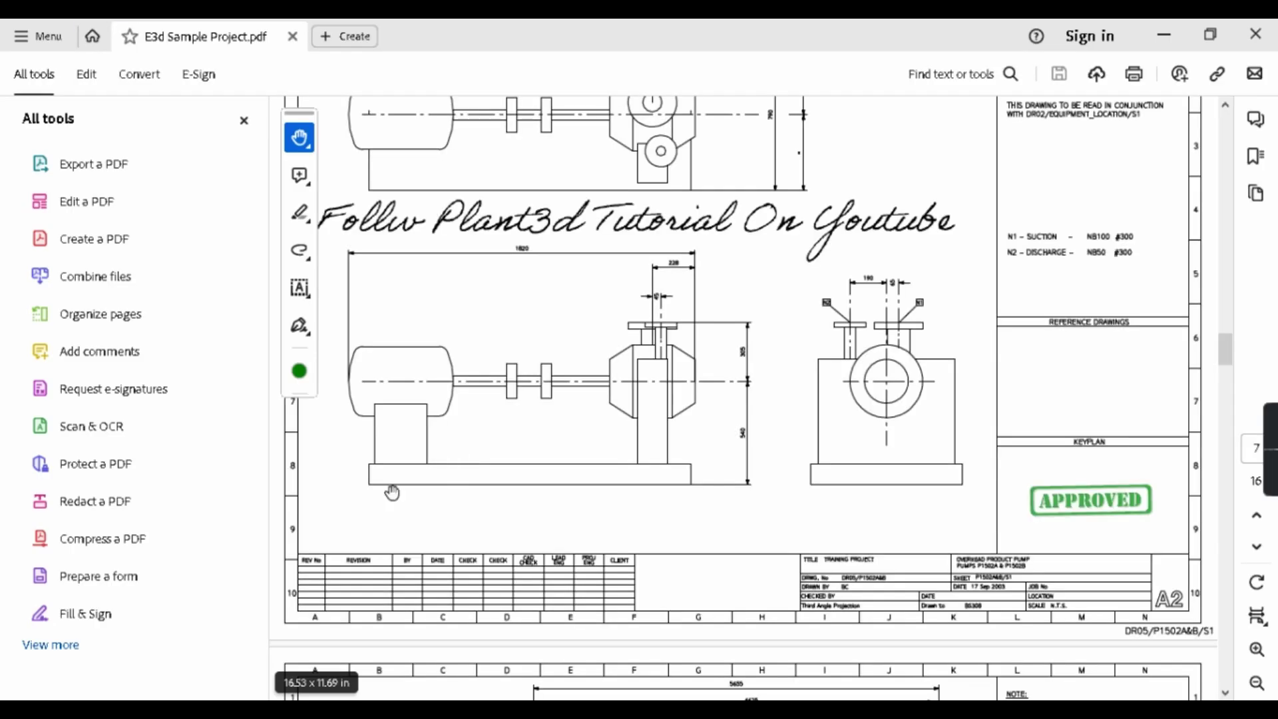
Reselect Centrifugal > Mounted pumps and pick the Centre Line Mounted, Vertical Offset Nozzles template.
{"action": "left_click", "coordinate": [1164, 34]}
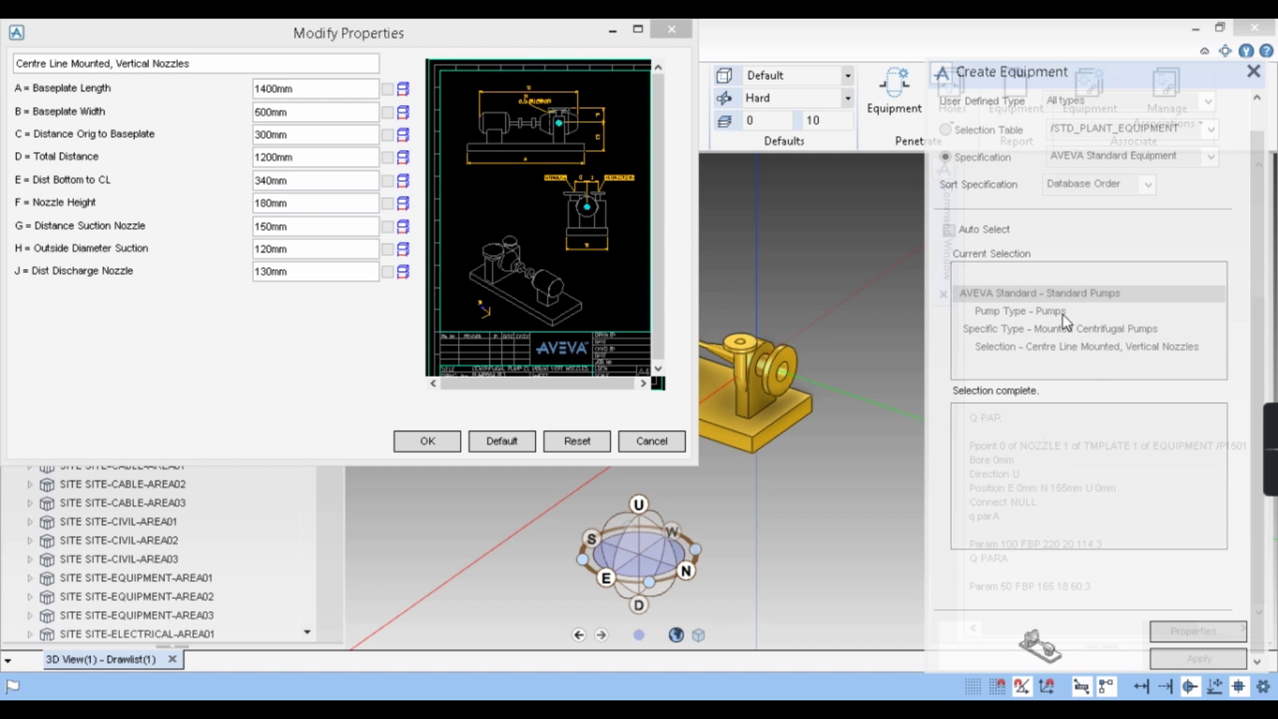
{"action": "left_click", "coordinate": [652, 442]}
{"action": "left_click", "coordinate": [1066, 317]}
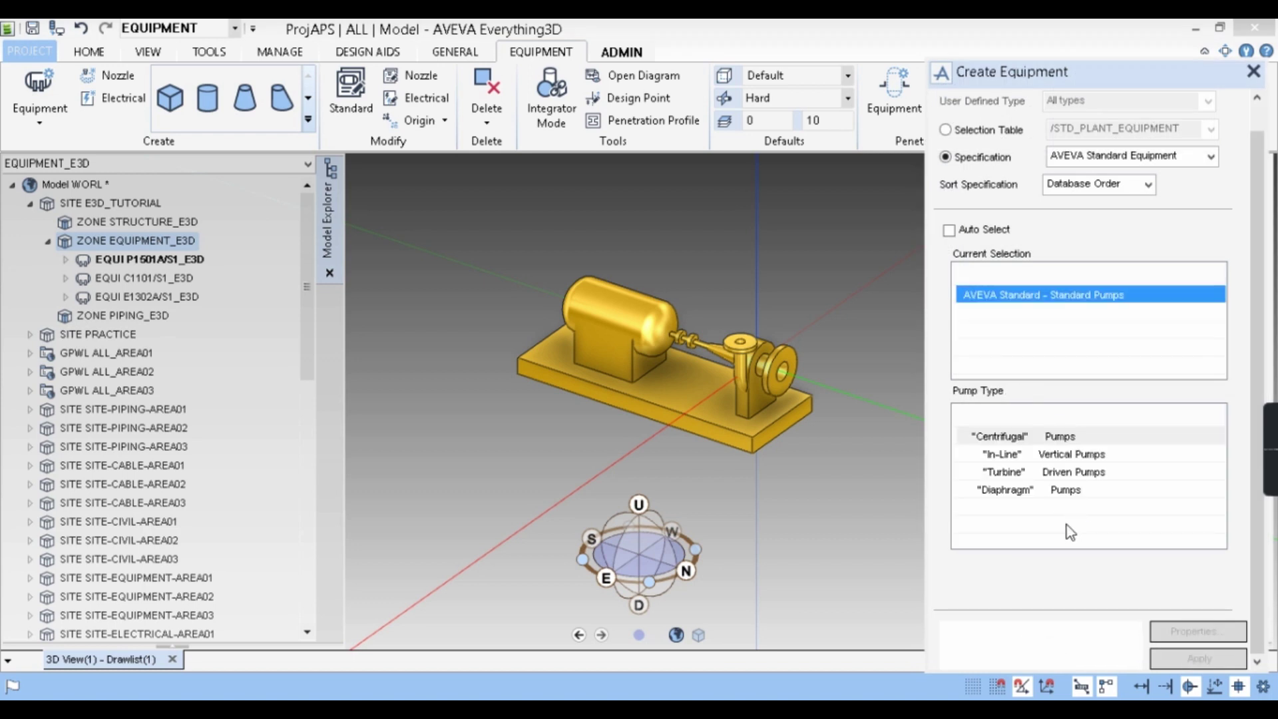
{"action": "left_click", "coordinate": [1062, 436]}
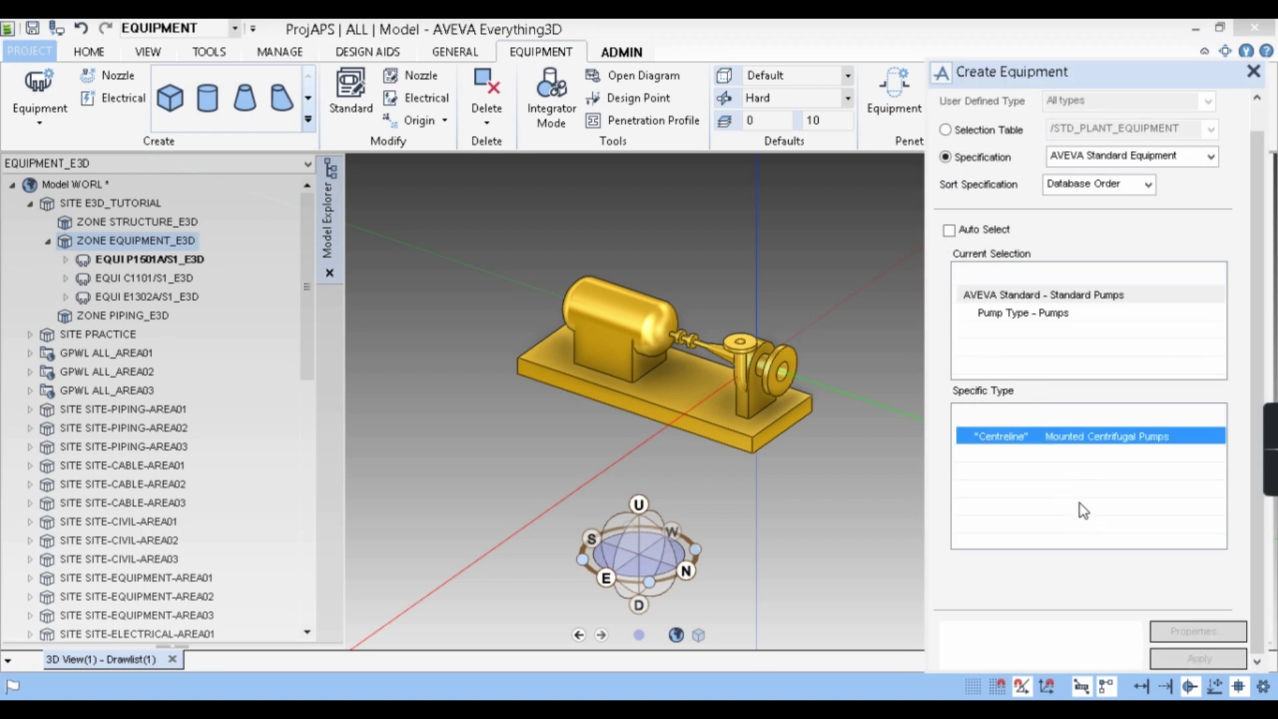
{"action": "left_click", "coordinate": [1125, 438]}
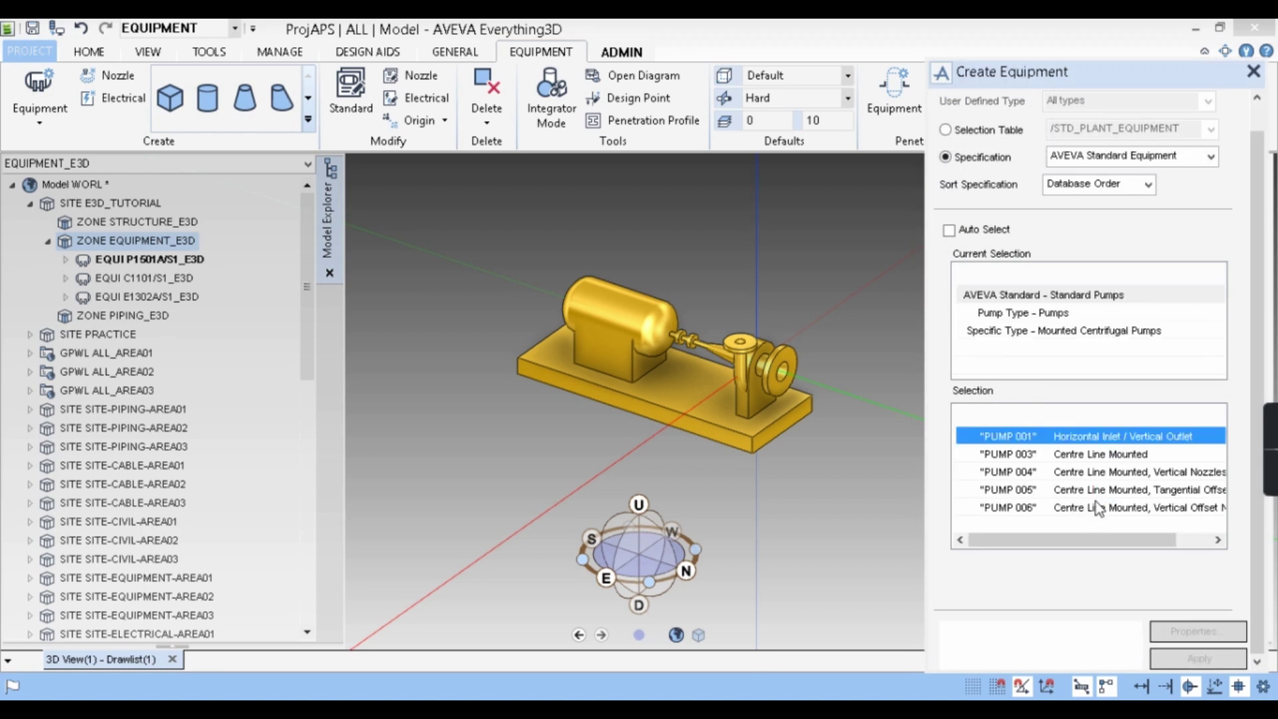
{"action": "left_click_drag", "start_coordinate": [1147, 541], "coordinate": [1164, 541]}
{"action": "left_click", "coordinate": [1167, 513]}
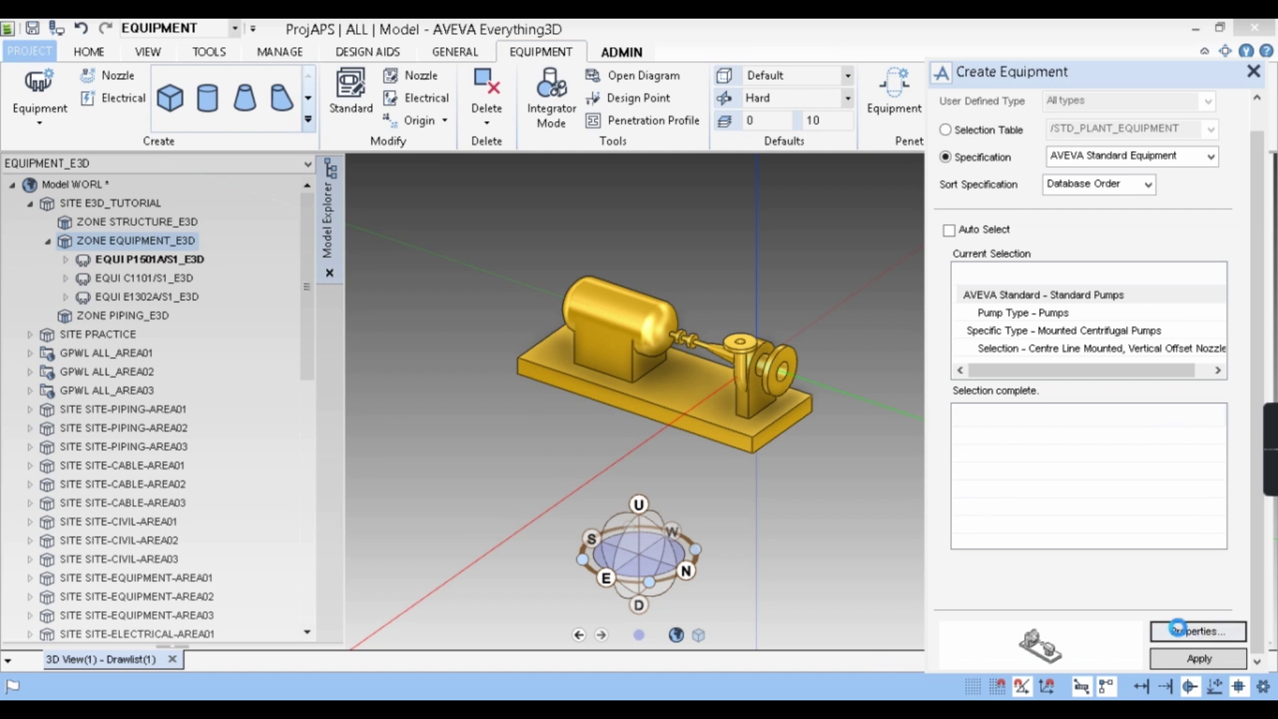
{"action": "left_click", "coordinate": [1197, 631]}
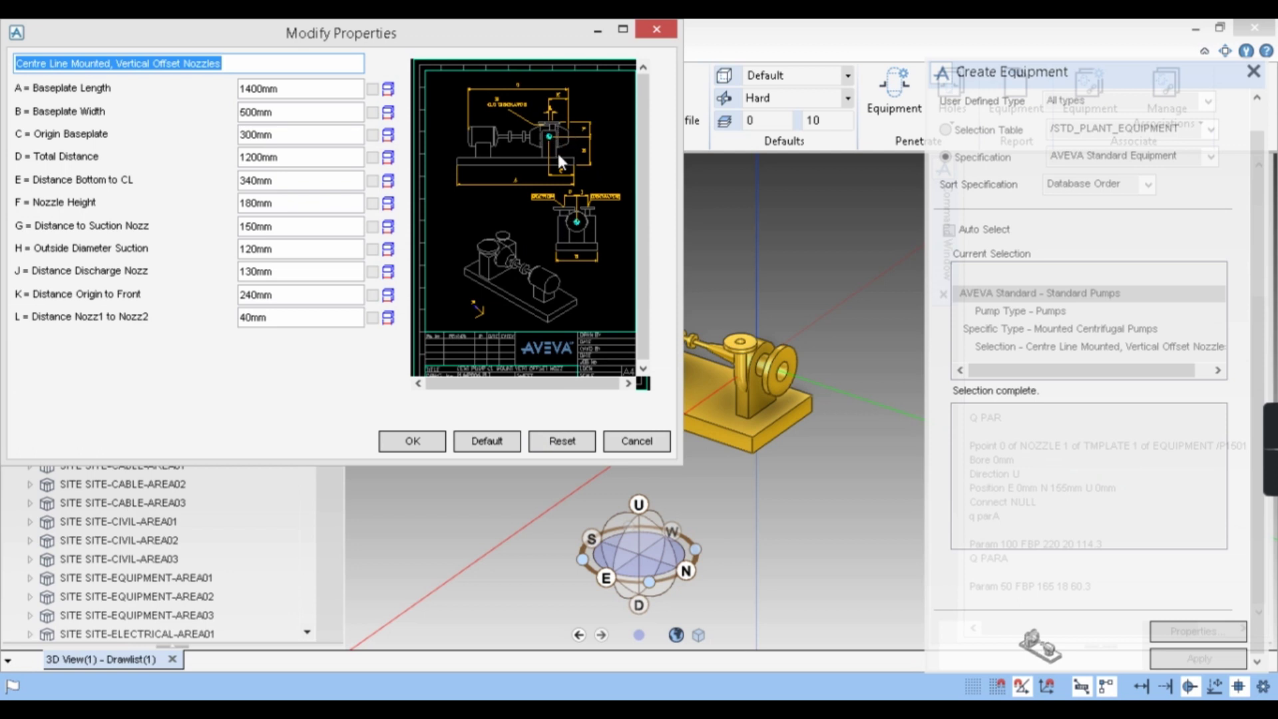
{"action": "left_click", "coordinate": [562, 124]}
{"action": "scroll", "coordinate": [552, 160], "scroll_direction": "up", "scroll_amount": 3}
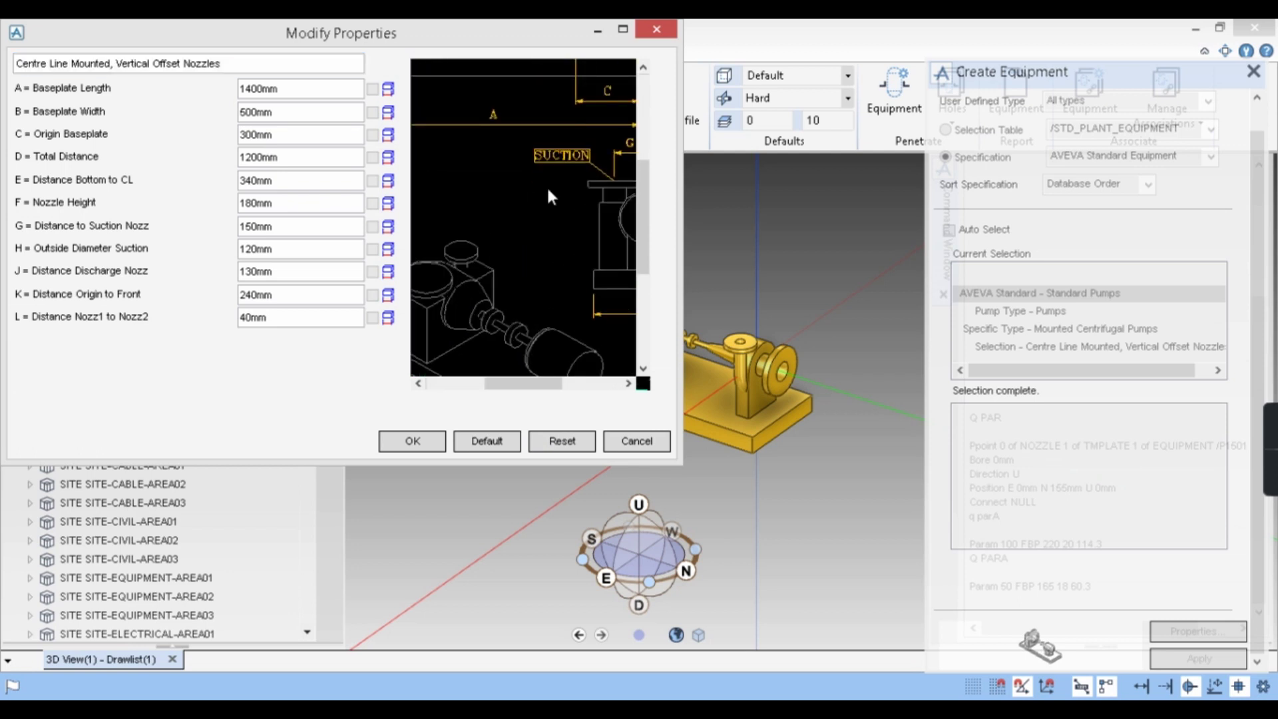
{"action": "left_click_drag", "start_coordinate": [649, 237], "coordinate": [584, 170]}
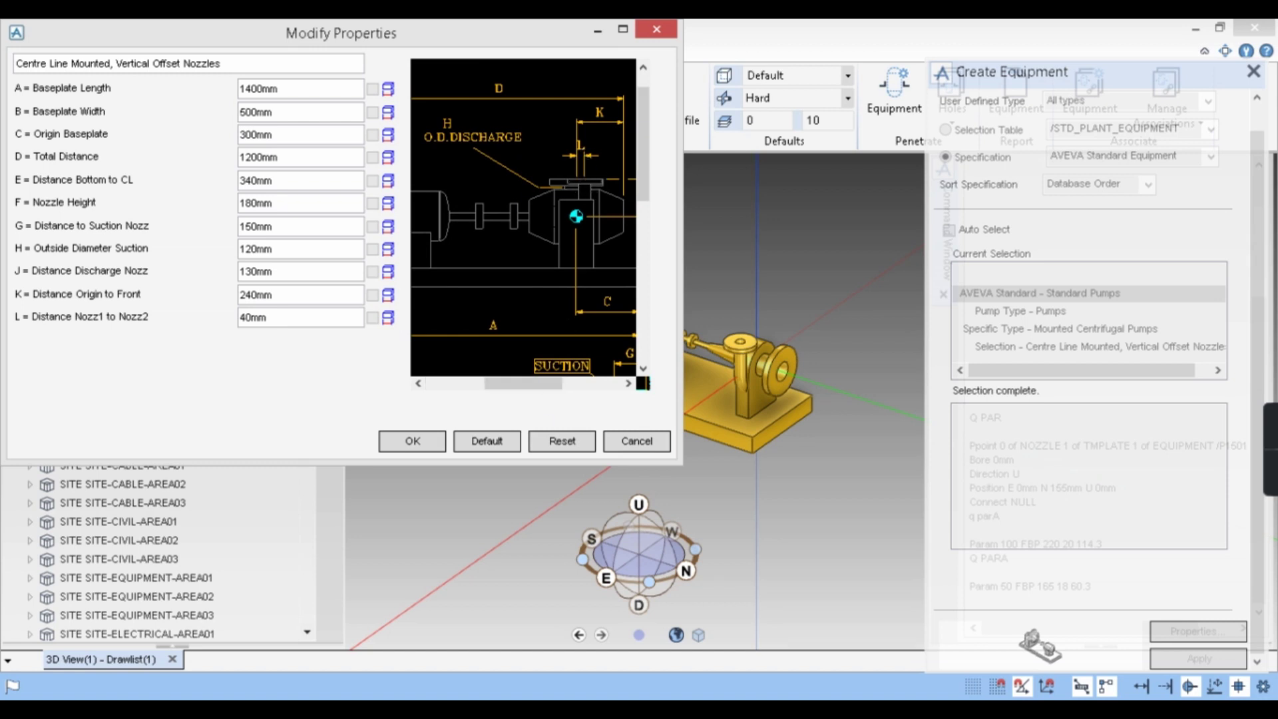
{"action": "key", "text": "alt+Tab"}
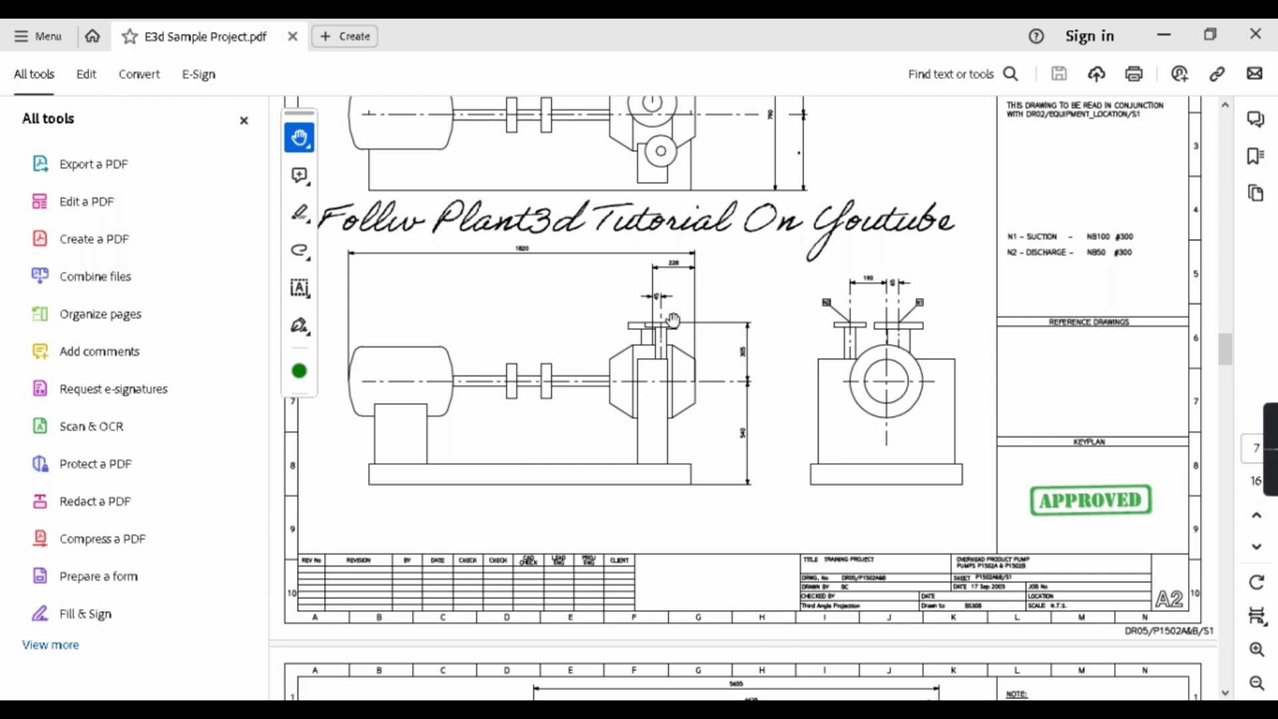
{"action": "key", "text": "alt+Tab"}
{"action": "scroll", "coordinate": [565, 168], "scroll_direction": "up", "scroll_amount": 4}
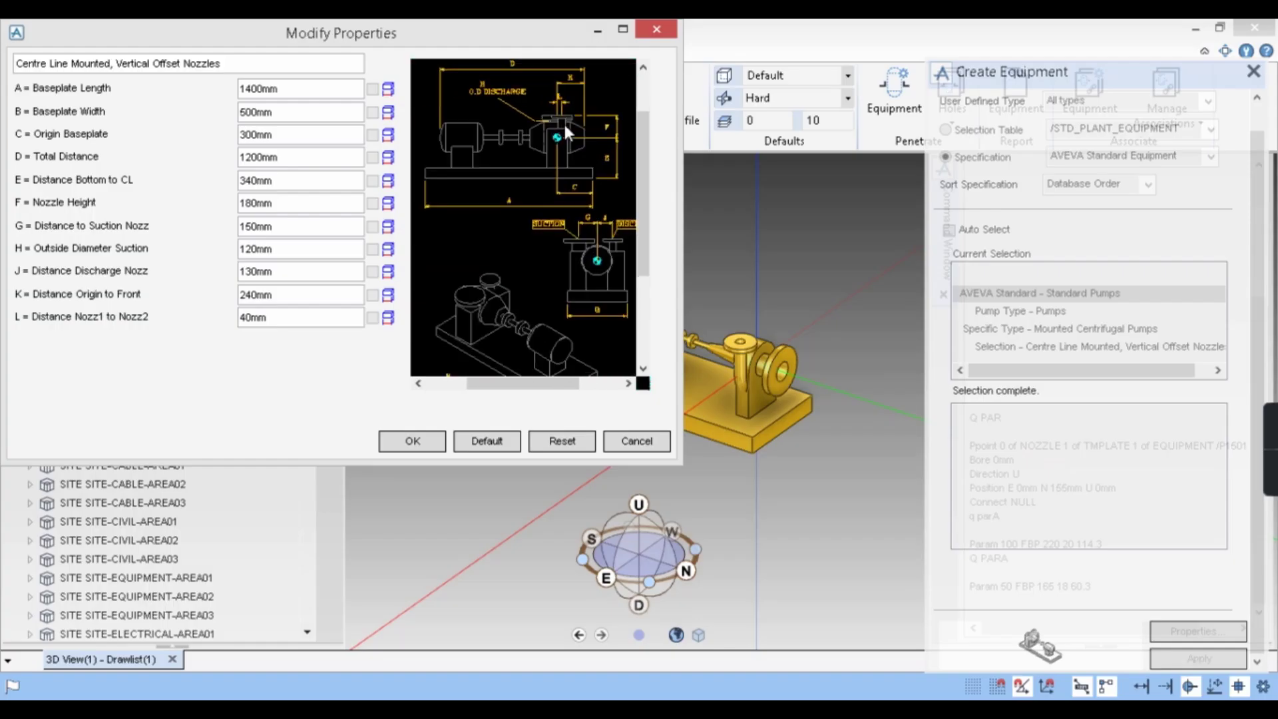
{"action": "scroll", "coordinate": [578, 181], "scroll_direction": "down", "scroll_amount": 3}
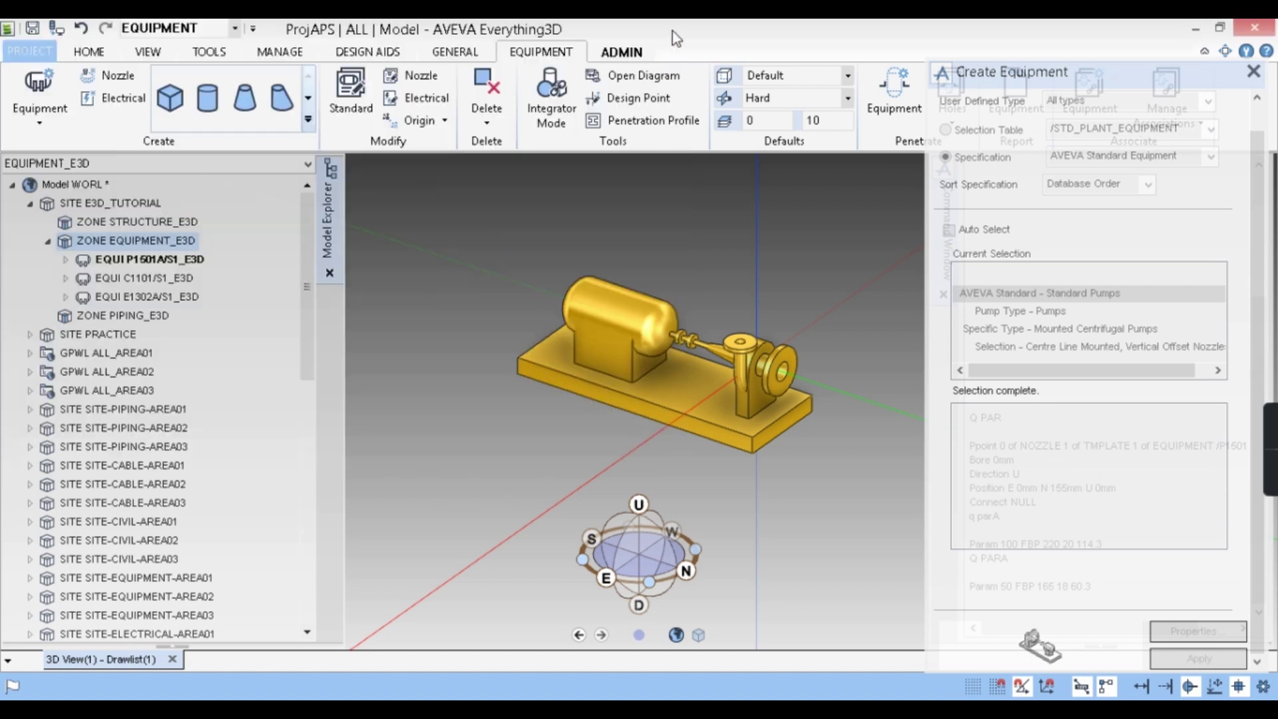
Close the pump template's Modify Properties dialog, returning to the P1501A model view.
{"action": "left_click", "coordinate": [655, 30]}
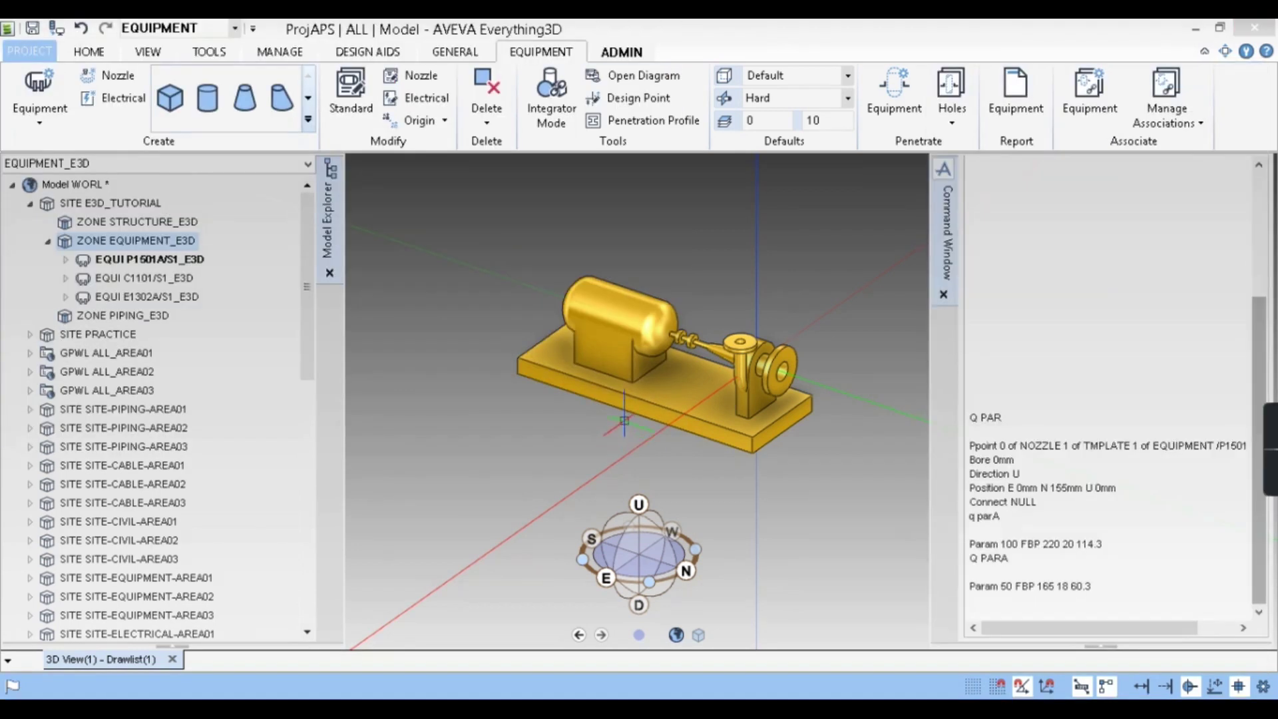